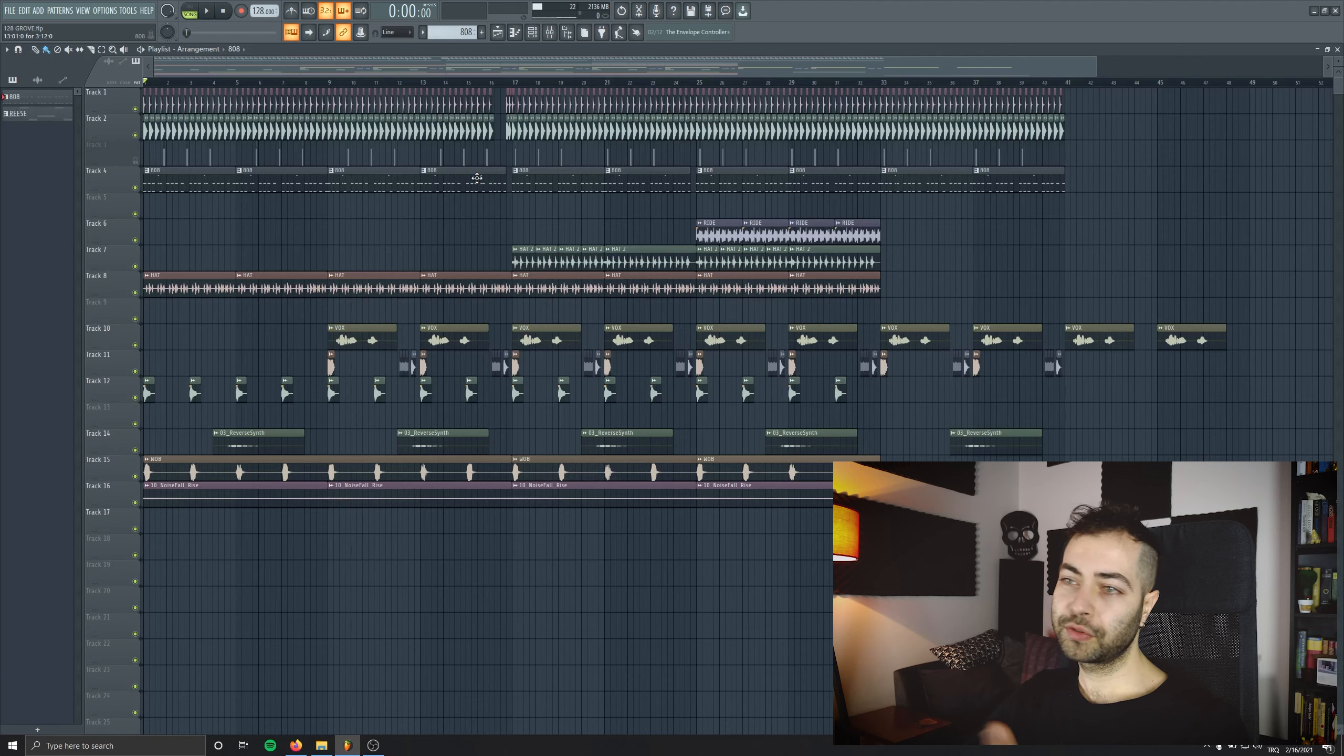
Play the arrangement and check the master's frequency spectrum in SPAN Plus.
{"action": "key", "text": "space"}
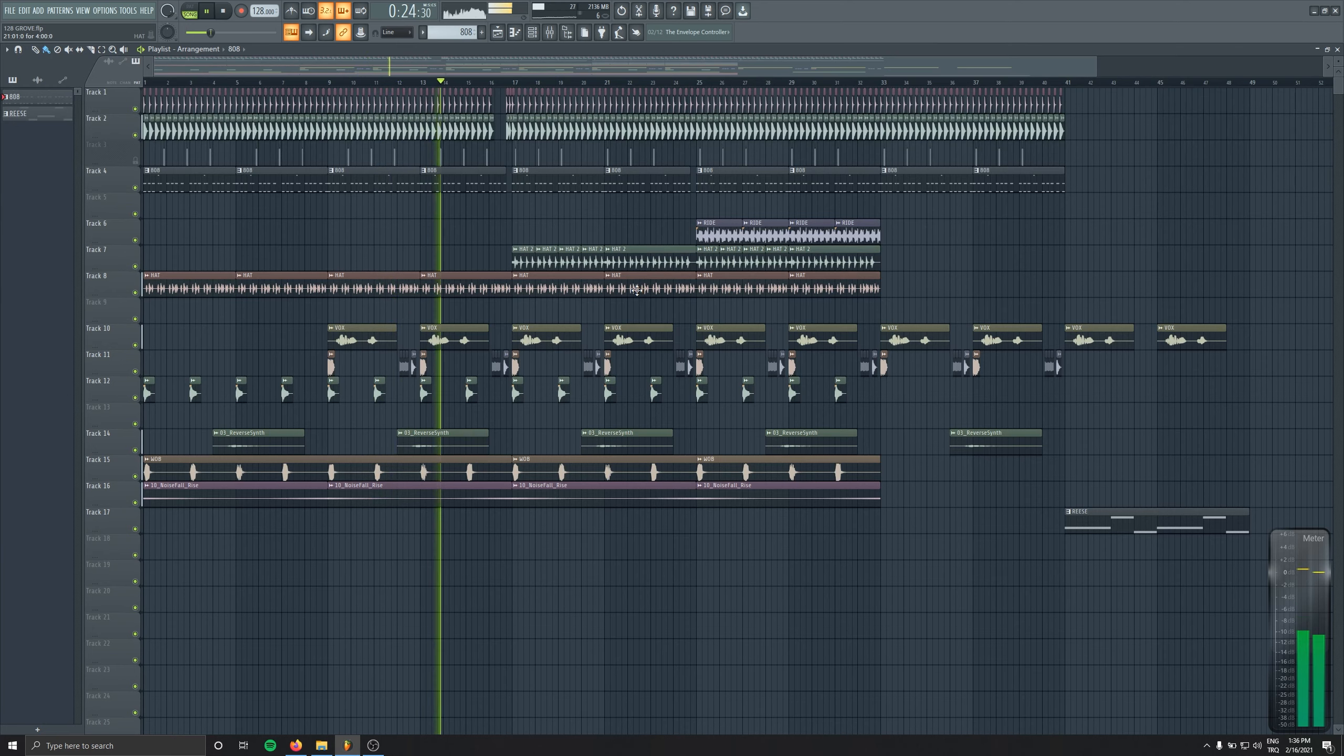
{"action": "left_click", "coordinate": [550, 32]}
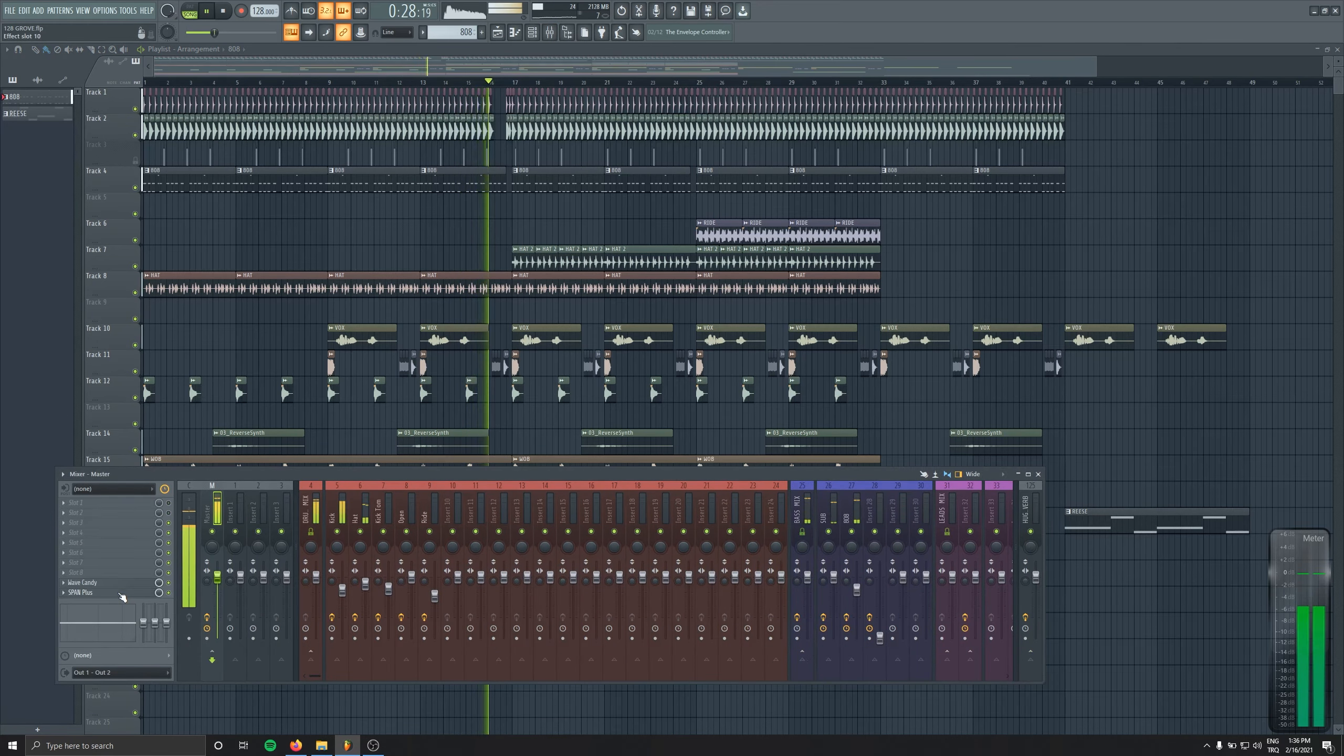
{"action": "left_click", "coordinate": [120, 592]}
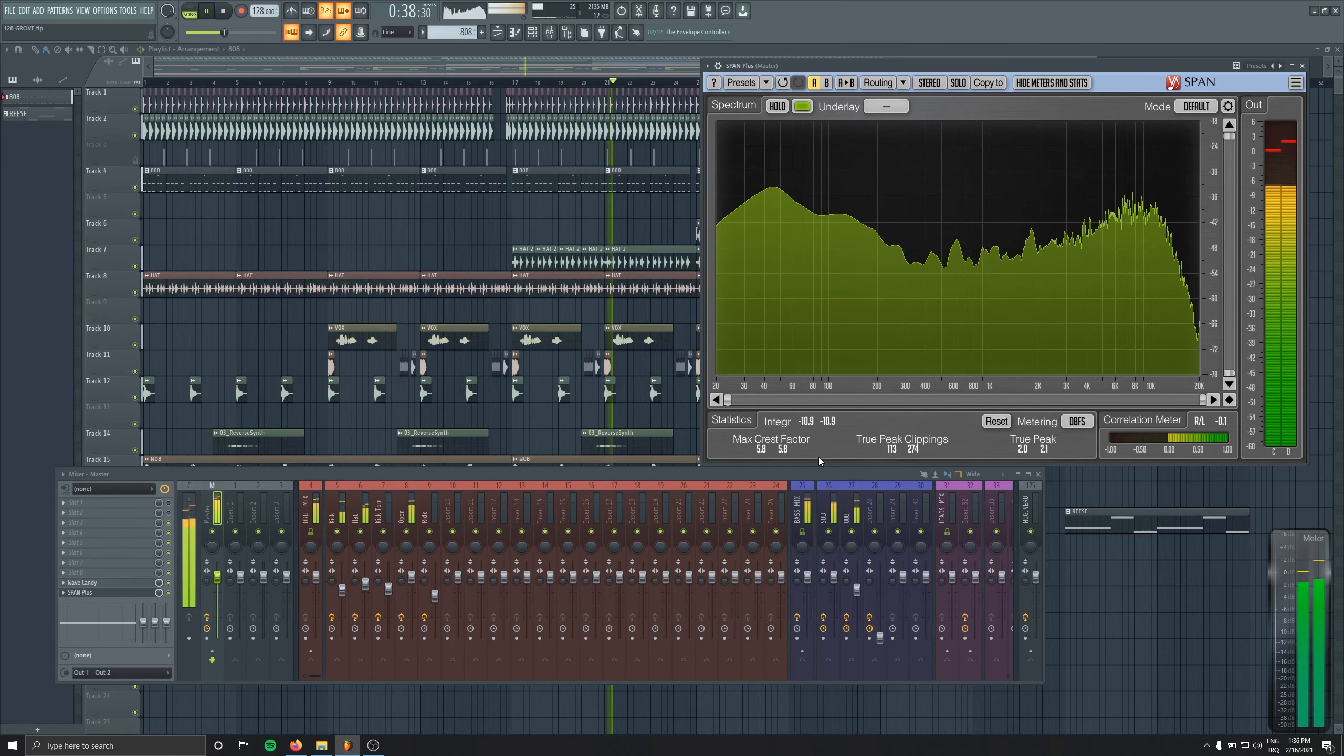
{"action": "left_click", "coordinate": [627, 61]}
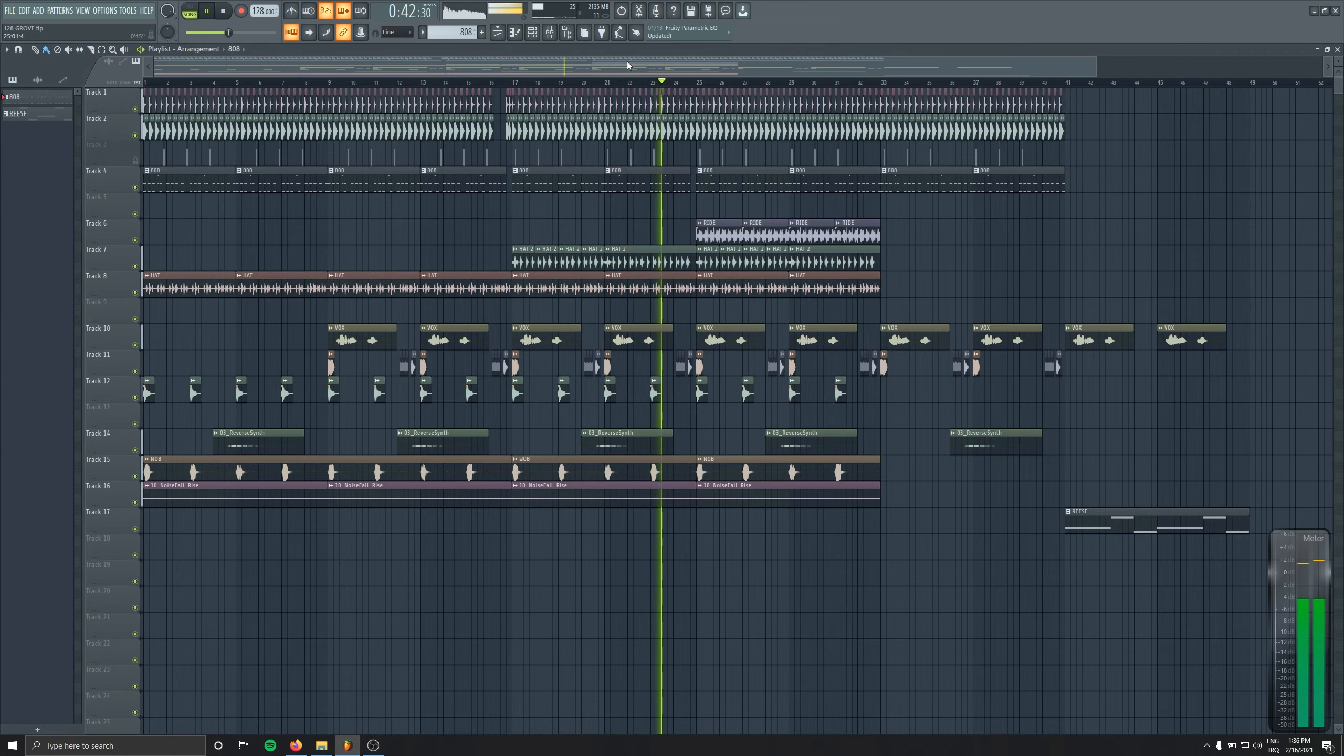
{"action": "scroll", "coordinate": [968, 252], "scroll_direction": "up", "scroll_amount": 4}
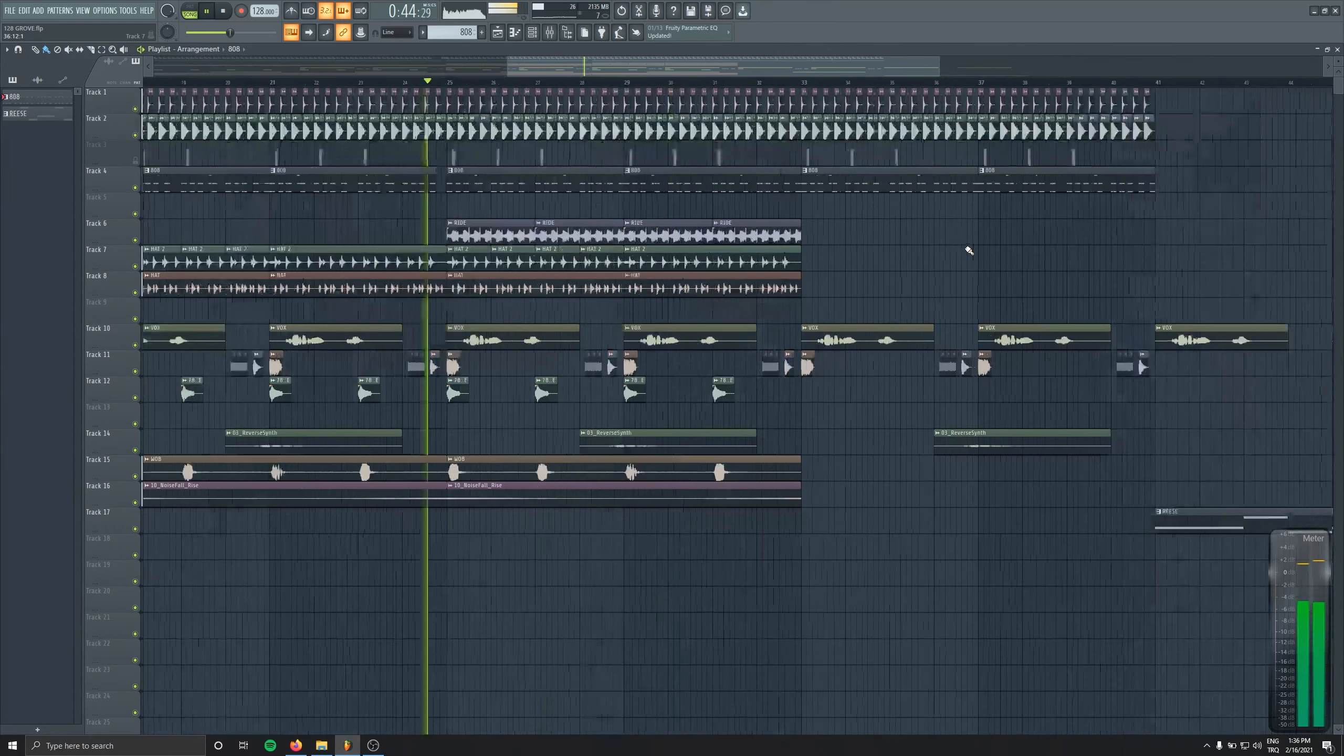
{"action": "scroll", "coordinate": [966, 250], "scroll_direction": "up", "scroll_amount": 3}
{"action": "left_click_drag", "start_coordinate": [841, 216], "coordinate": [981, 389]}
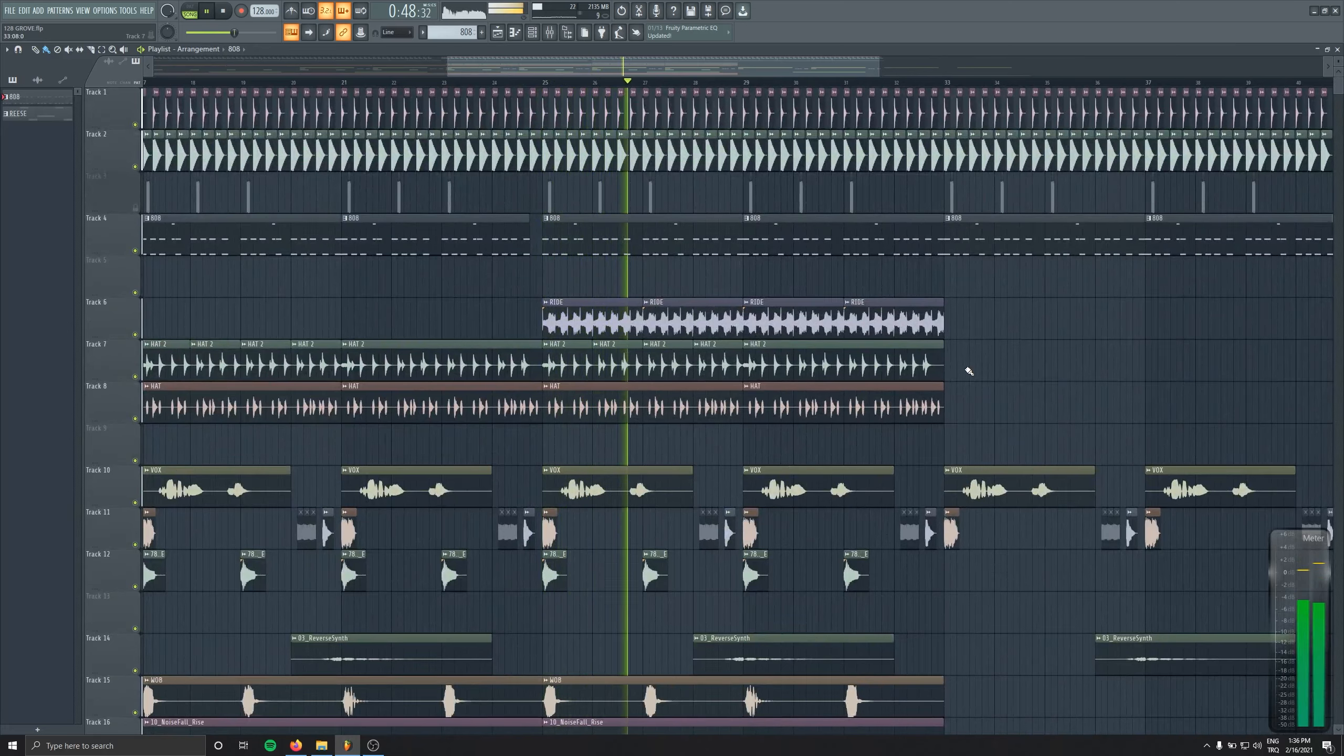
{"action": "key", "text": "space"}
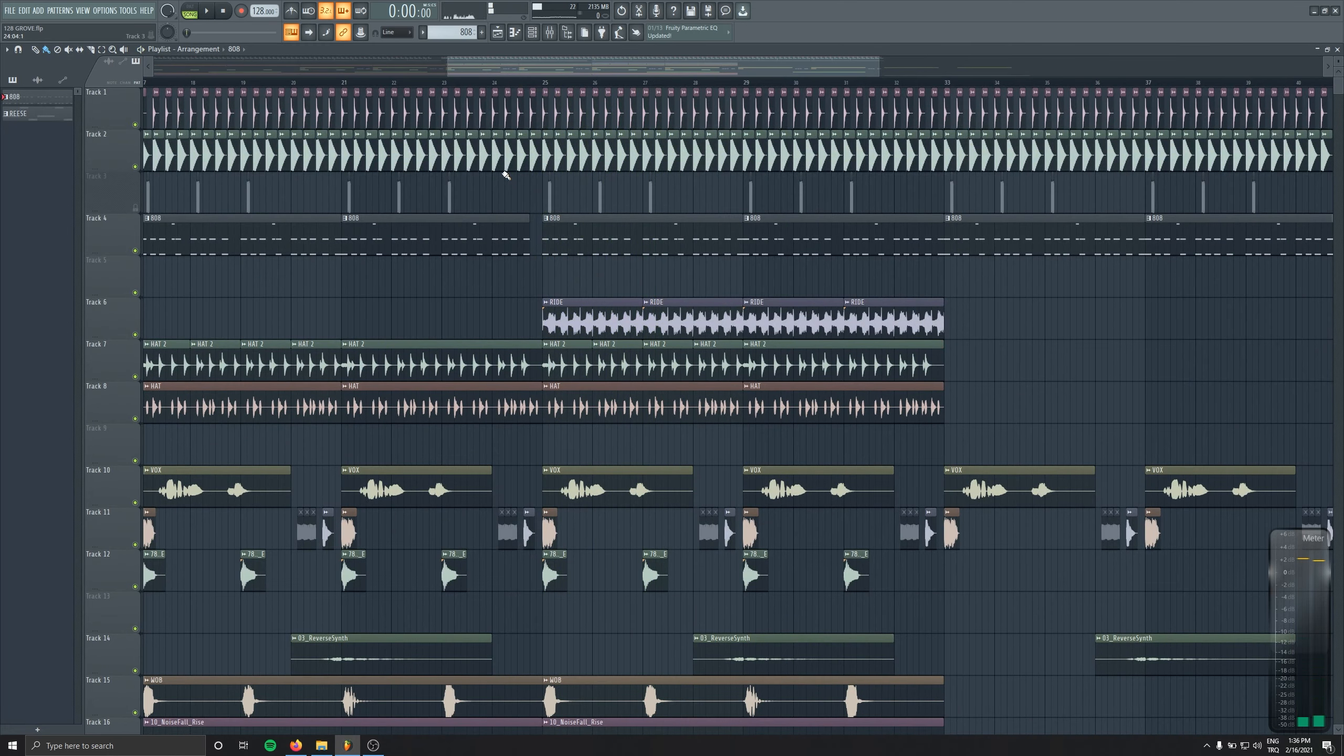
Load FabFilter Pro-Q 3 in the master's first effect slot and set its output level to -6 dB.
{"action": "key", "text": "F9"}
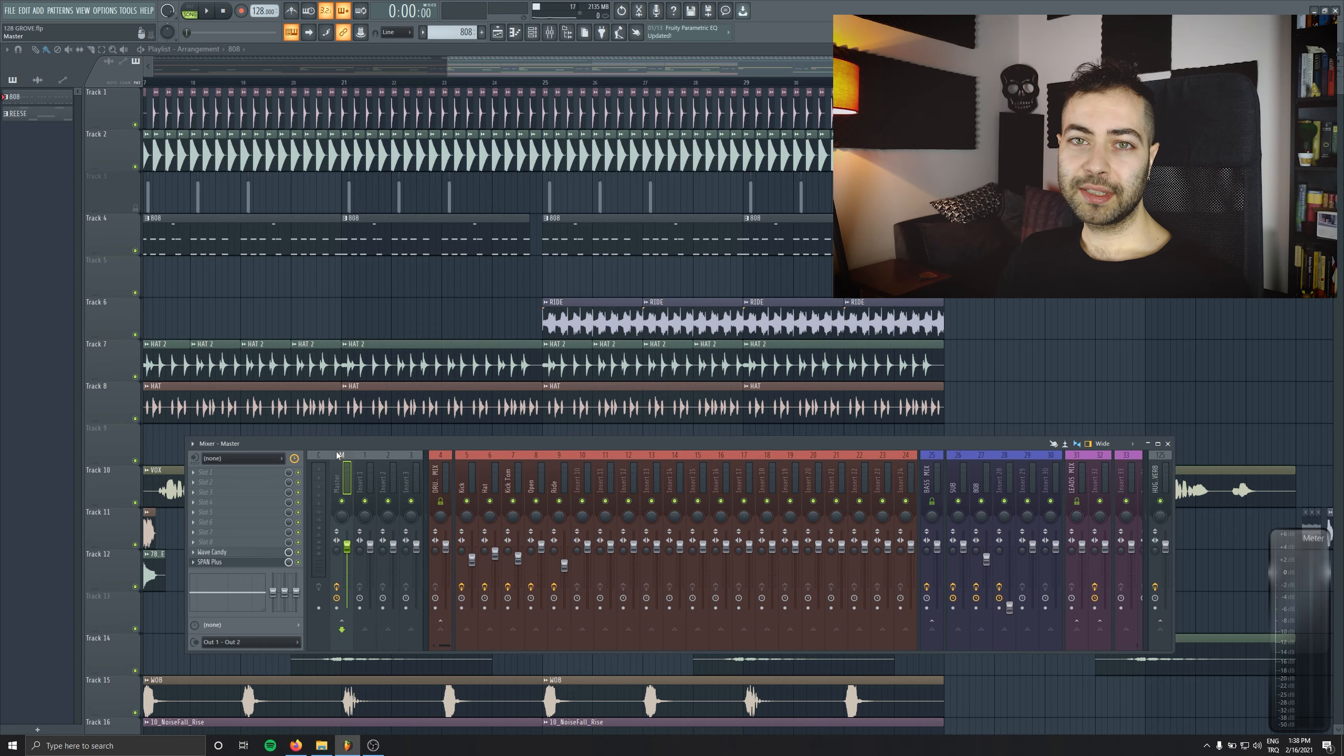
{"action": "left_click", "coordinate": [193, 472]}
{"action": "left_click", "coordinate": [325, 474]}
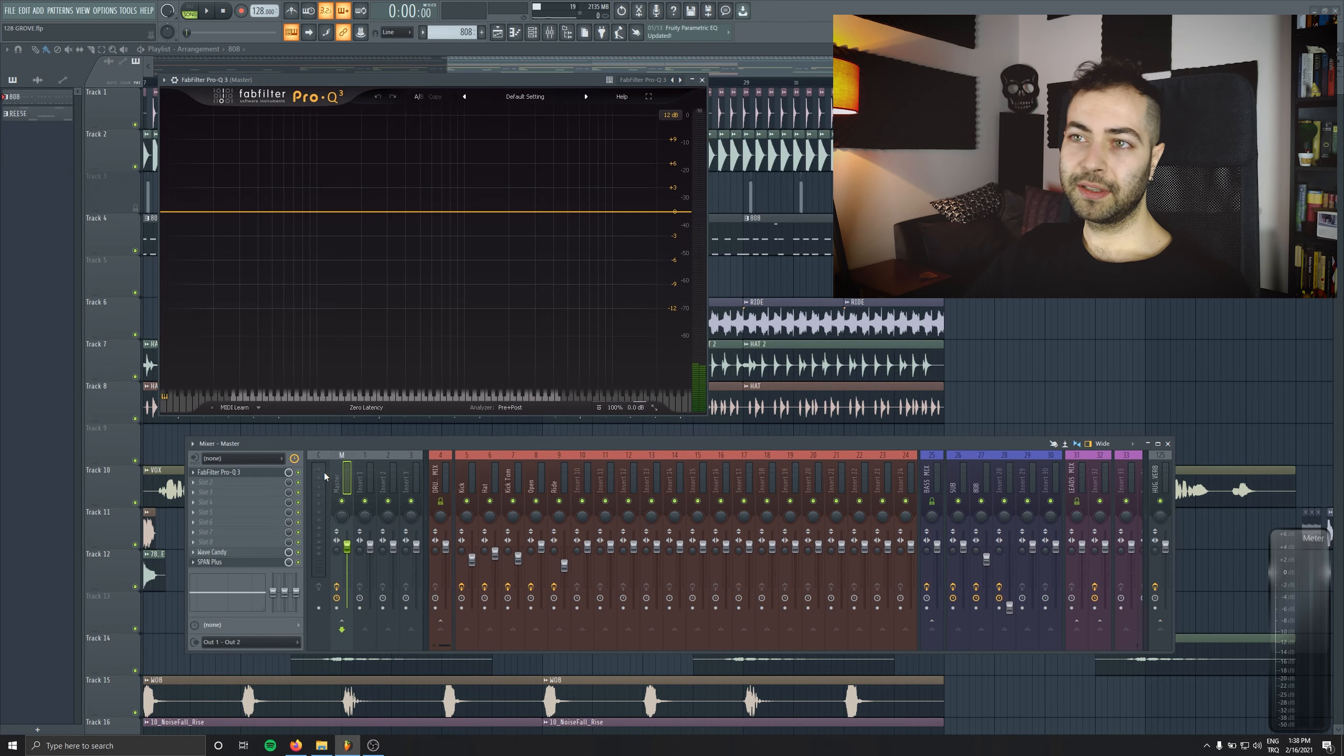
{"action": "left_click_drag", "start_coordinate": [507, 88], "coordinate": [602, 135]}
{"action": "double_click", "coordinate": [739, 462]}
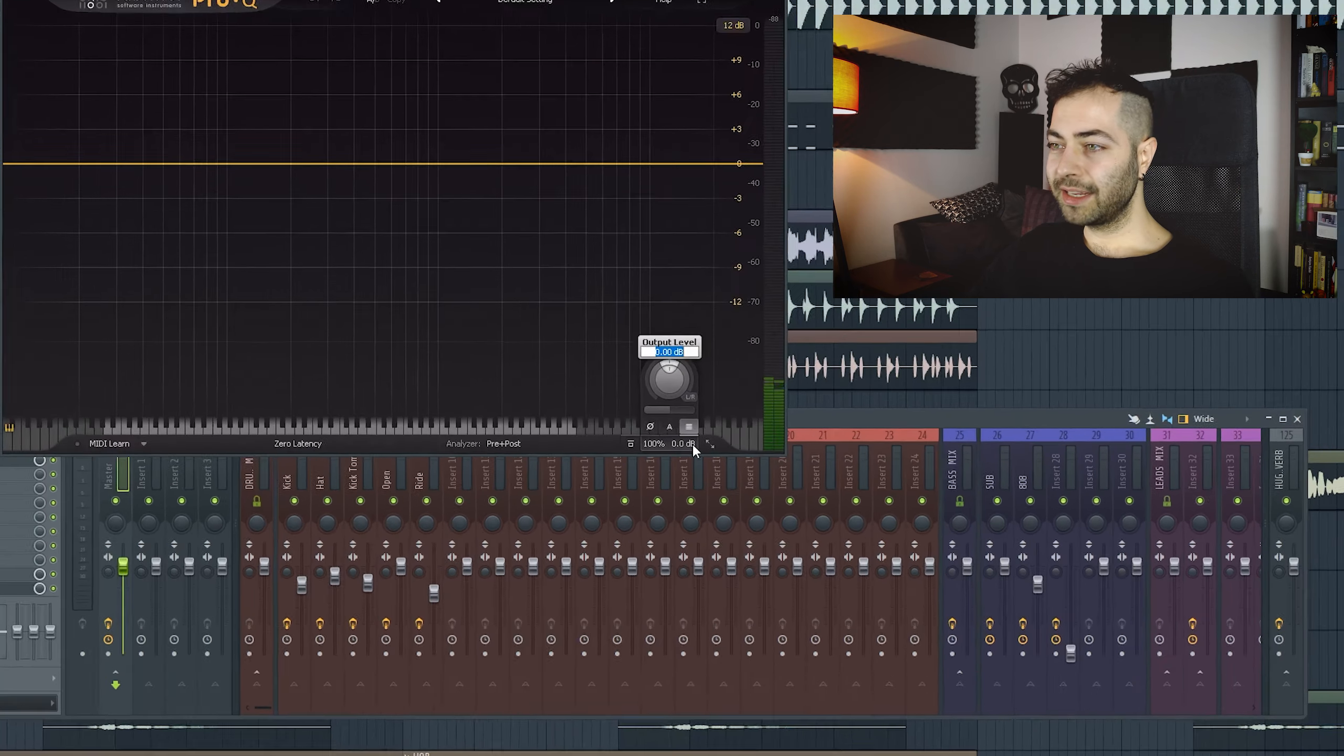
{"action": "type", "text": "-6"}
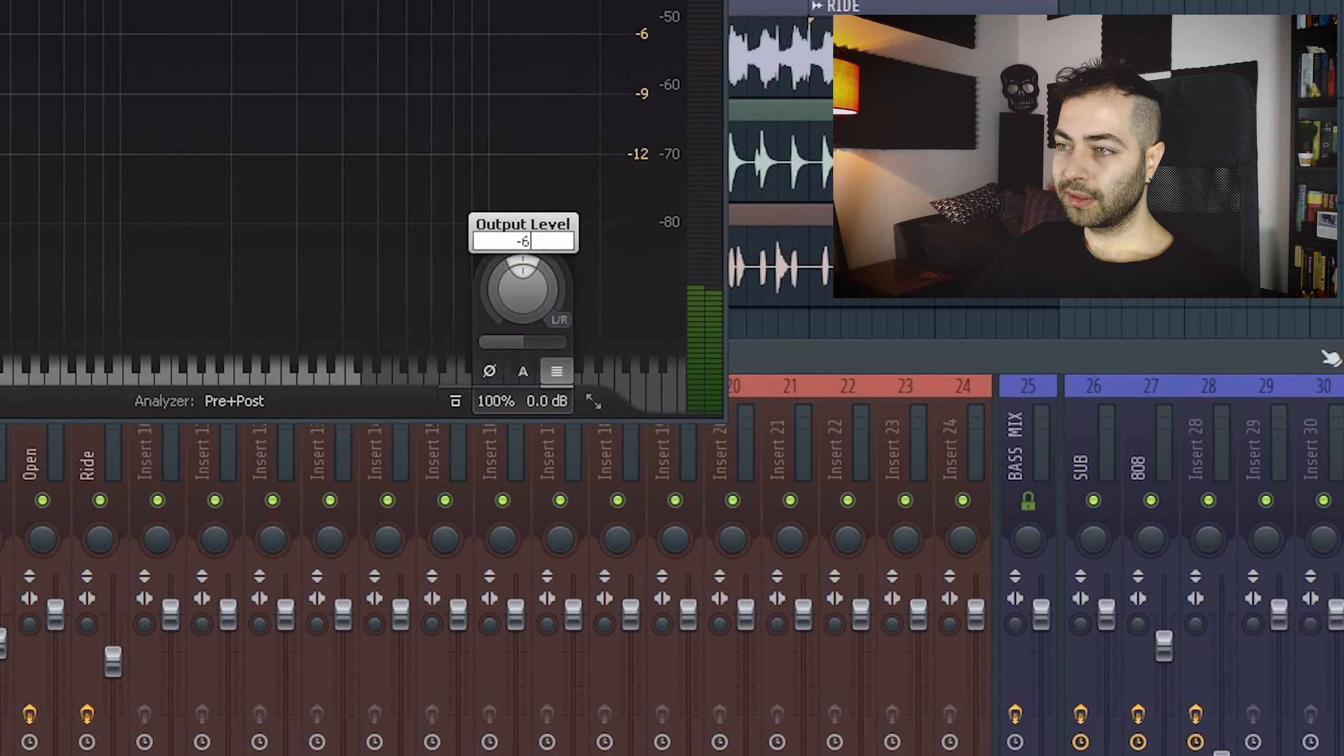
{"action": "key", "text": "Return"}
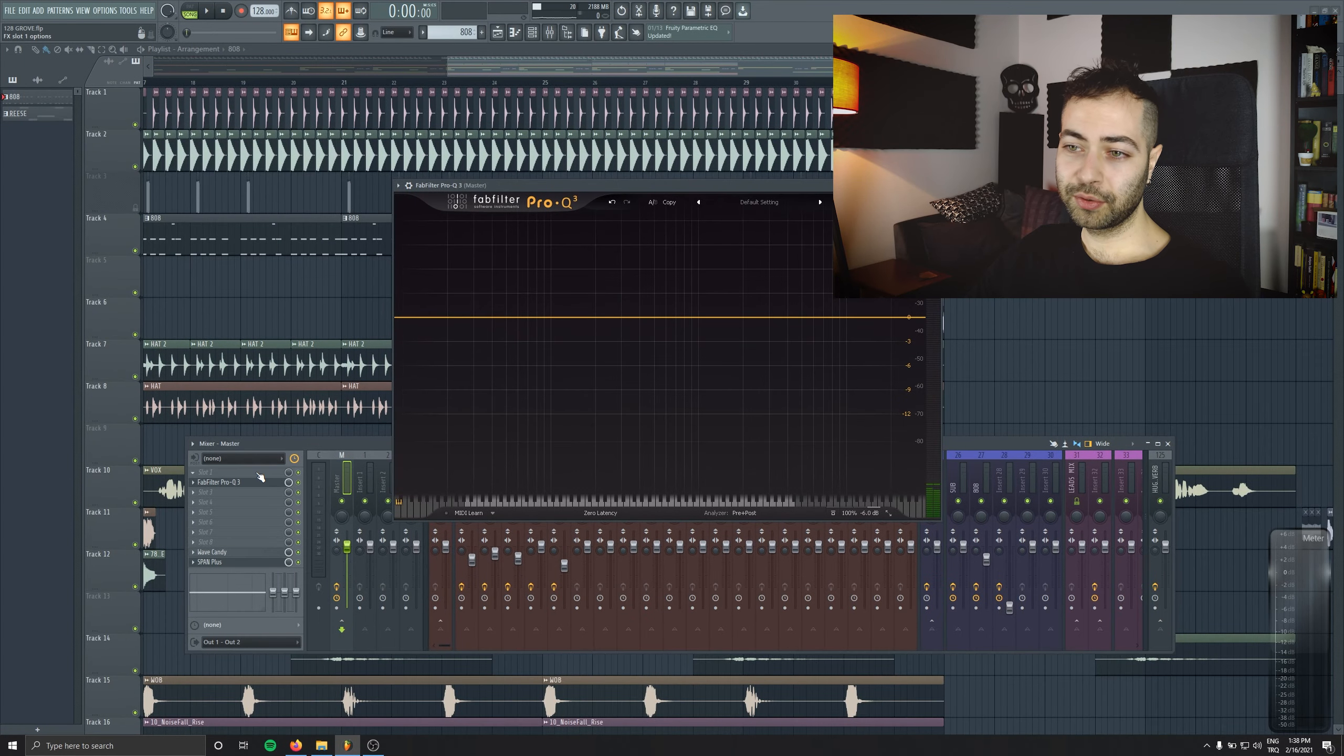
Try Fruity Balance in the master's slot above the EQ, and remove it.
{"action": "left_click", "coordinate": [259, 474]}
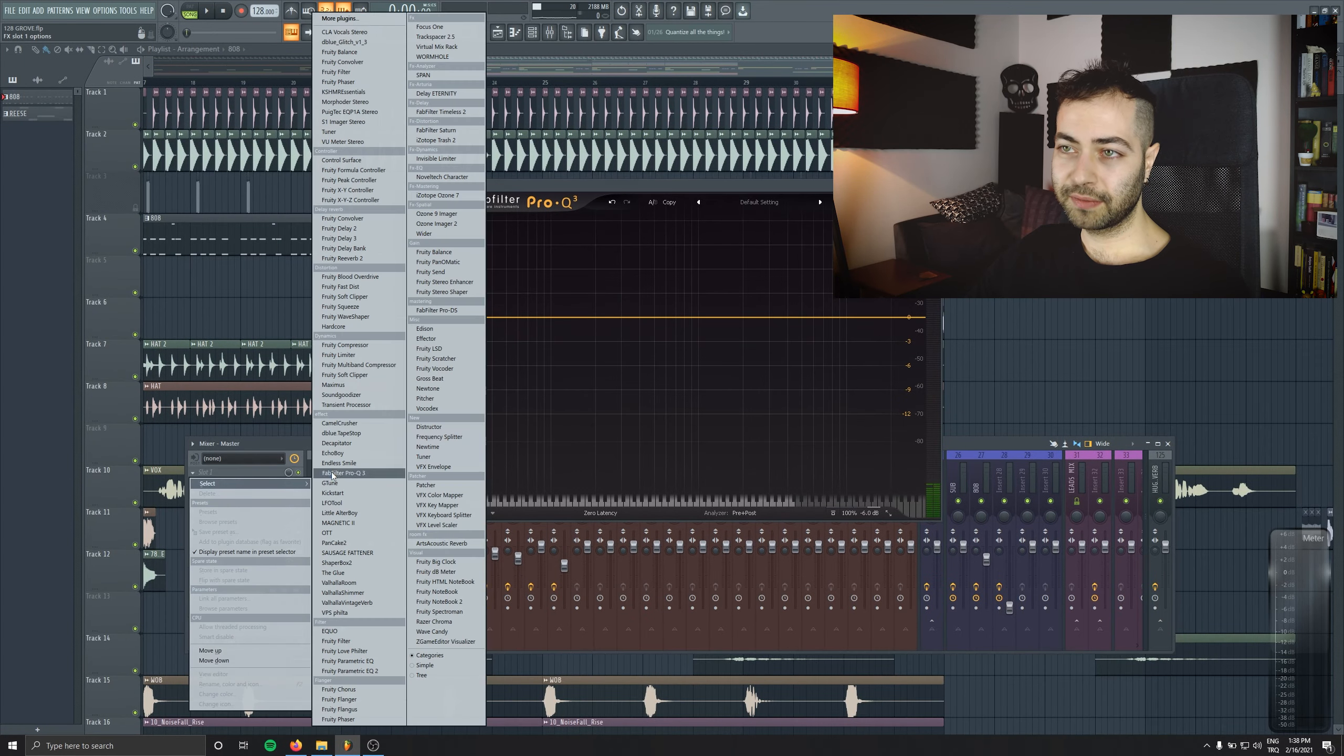
{"action": "left_click", "coordinate": [354, 52]}
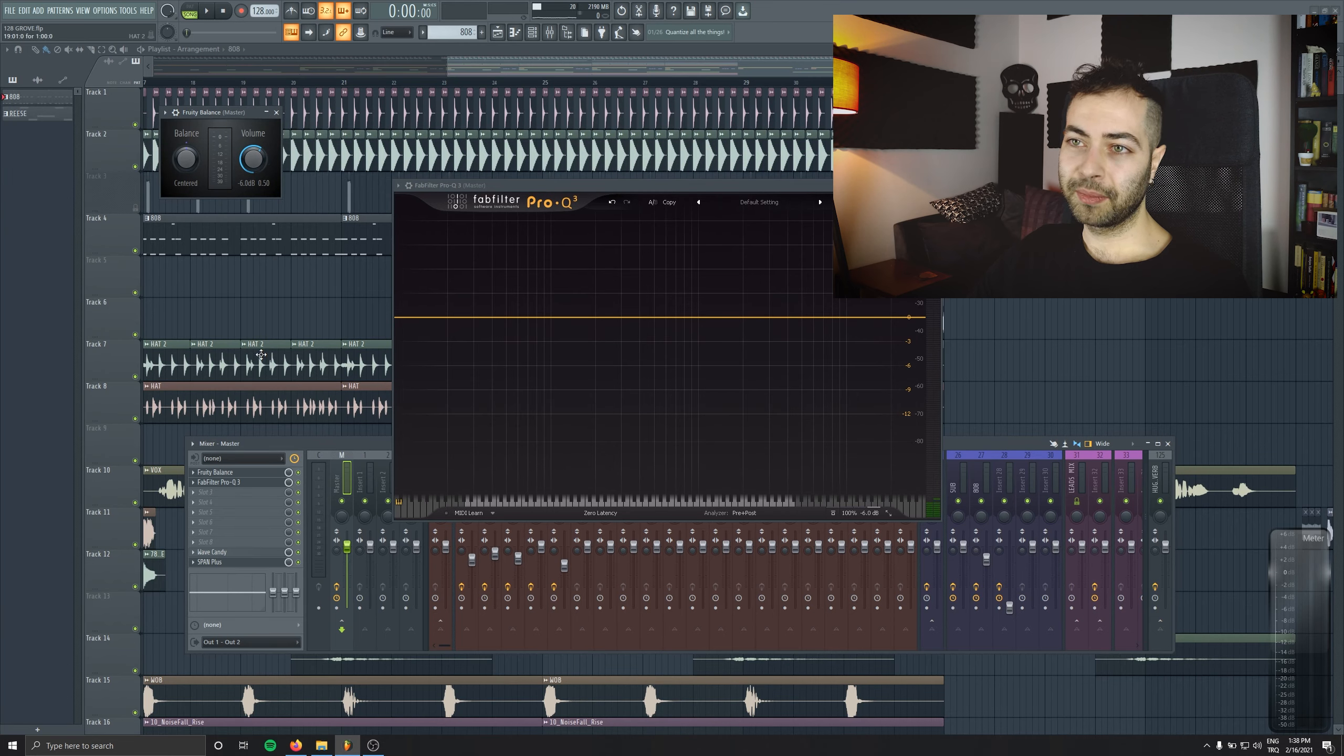
{"action": "left_click", "coordinate": [193, 472]}
{"action": "left_click", "coordinate": [208, 493]}
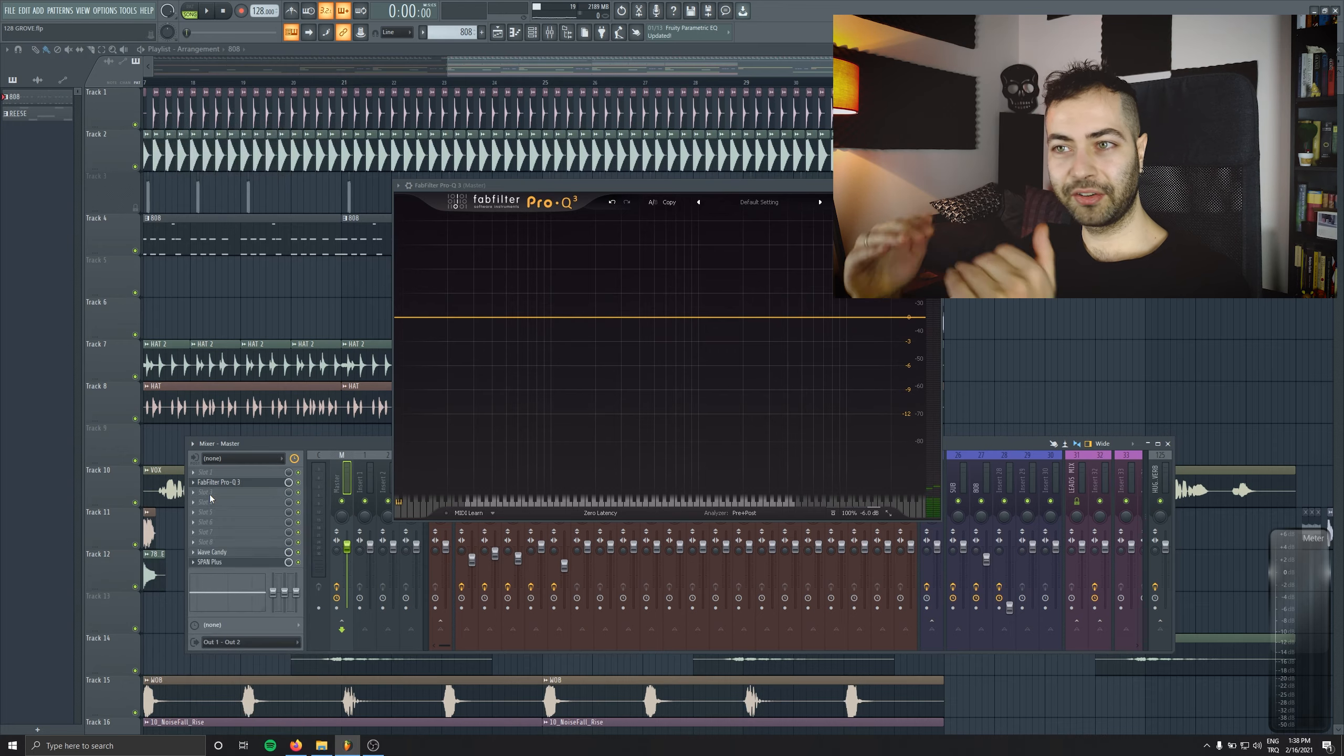
Play the arrangement and check the master's peak level on the meter.
{"action": "key", "text": "space"}
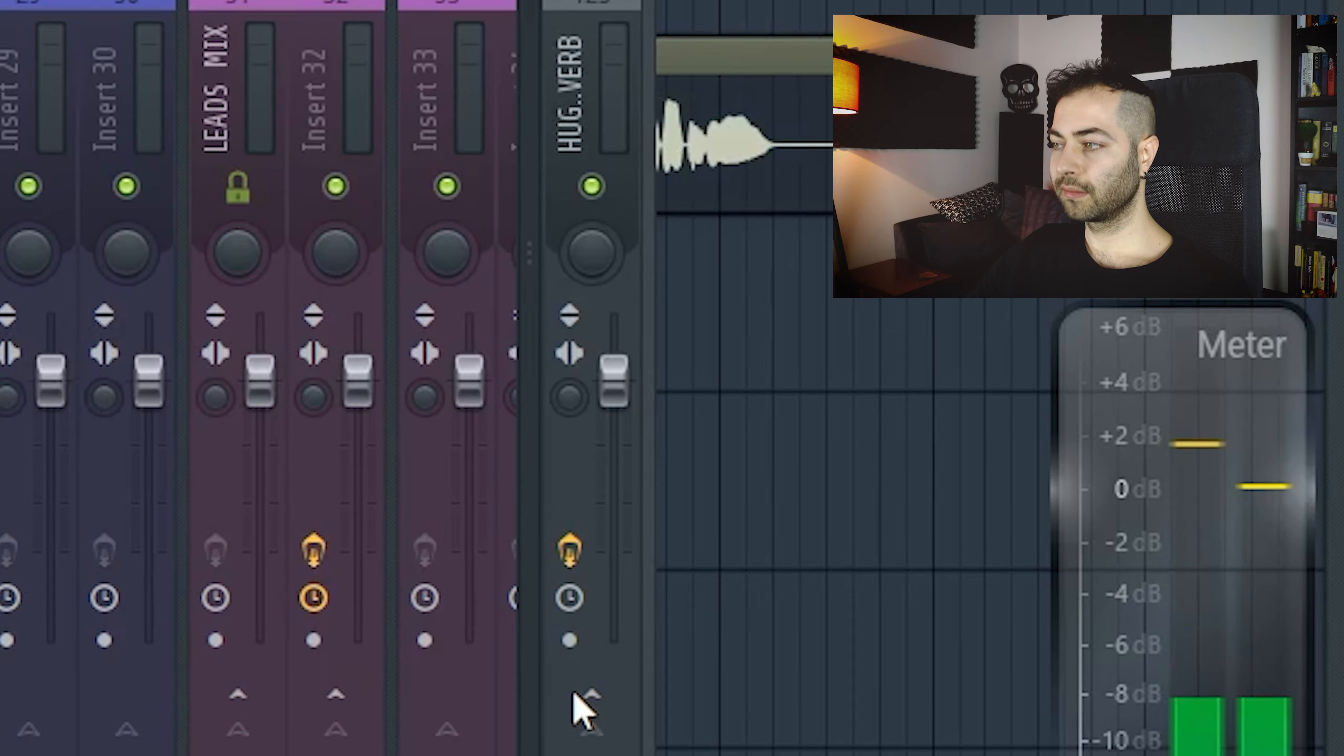
{"action": "key", "text": "space"}
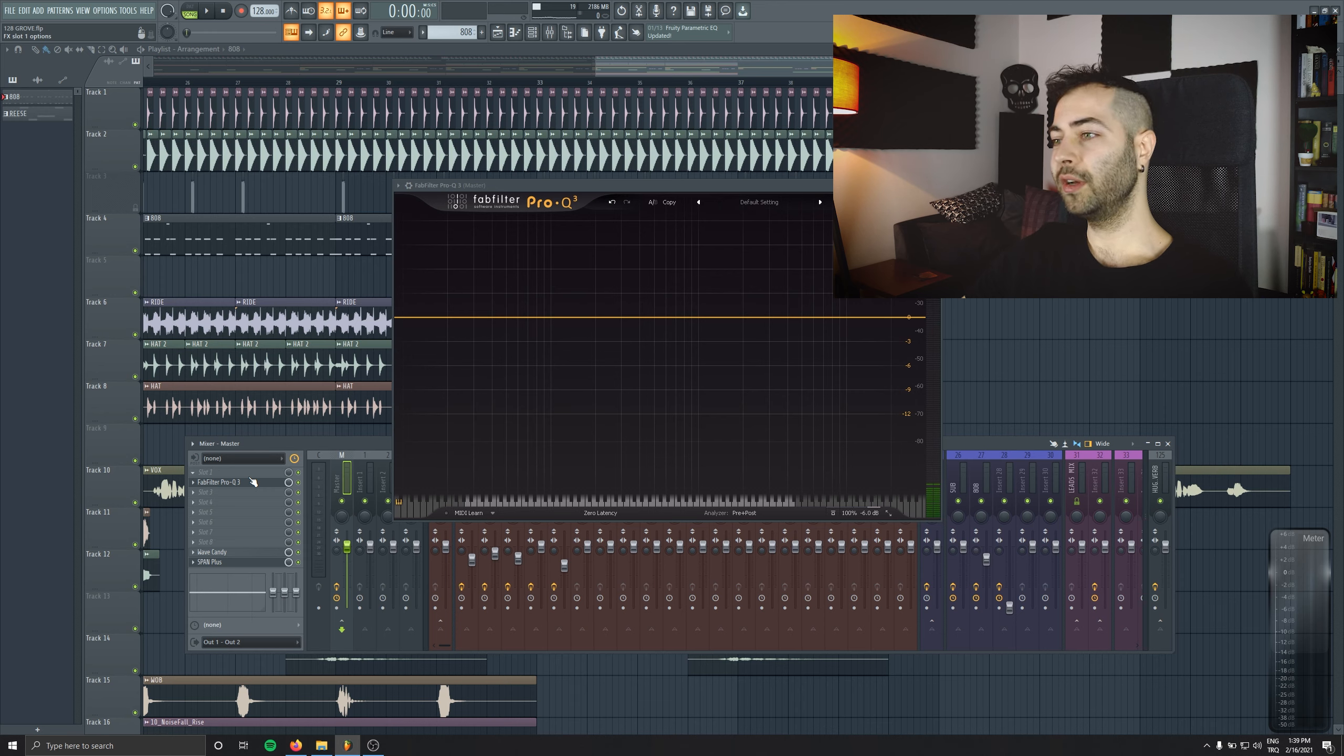
{"action": "left_click_drag", "start_coordinate": [1277, 576], "coordinate": [1279, 576]}
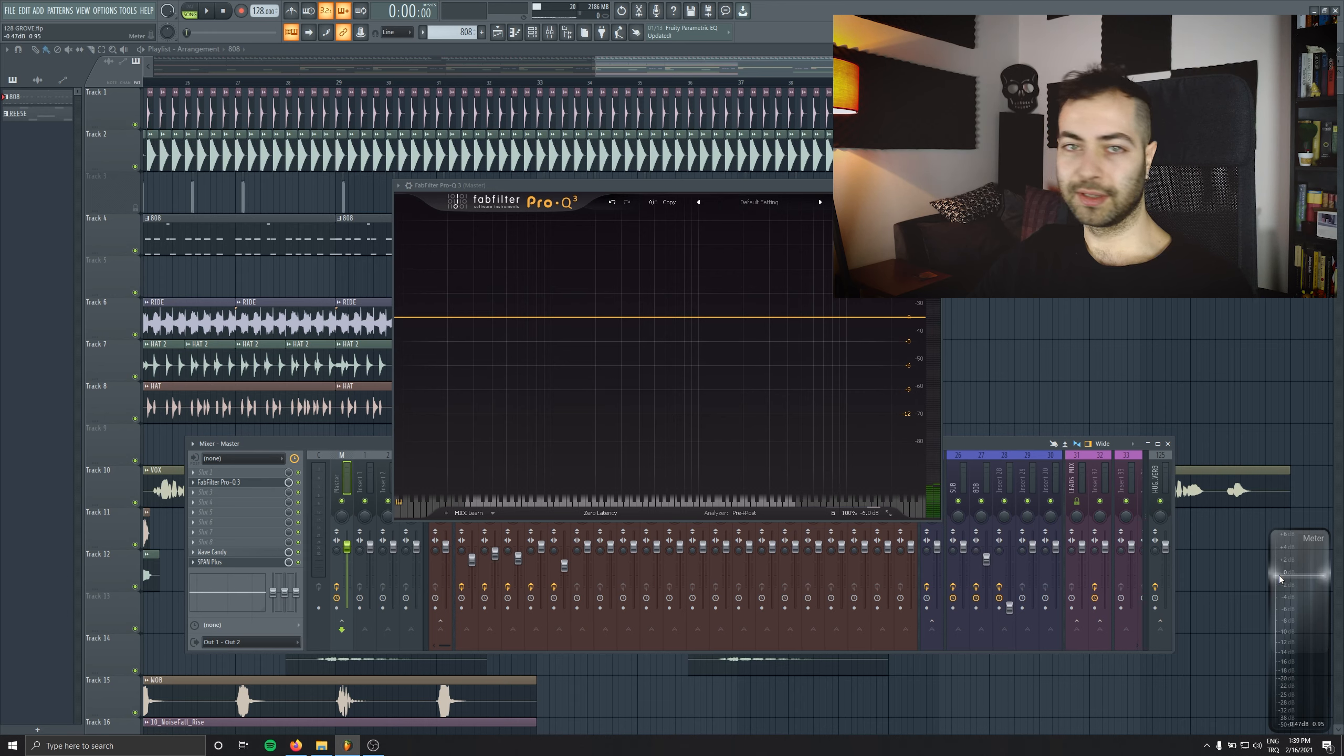
{"action": "mouse_move", "coordinate": [862, 510]}
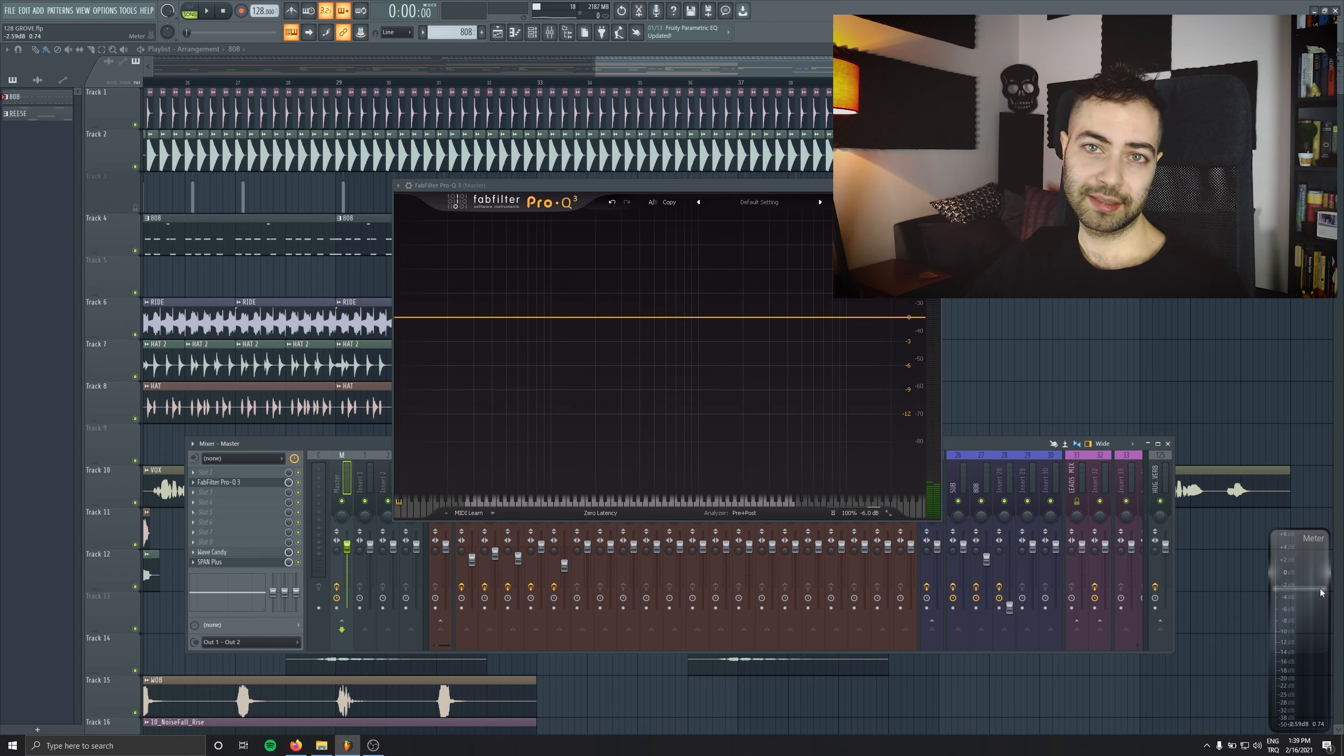
{"action": "key", "text": "space"}
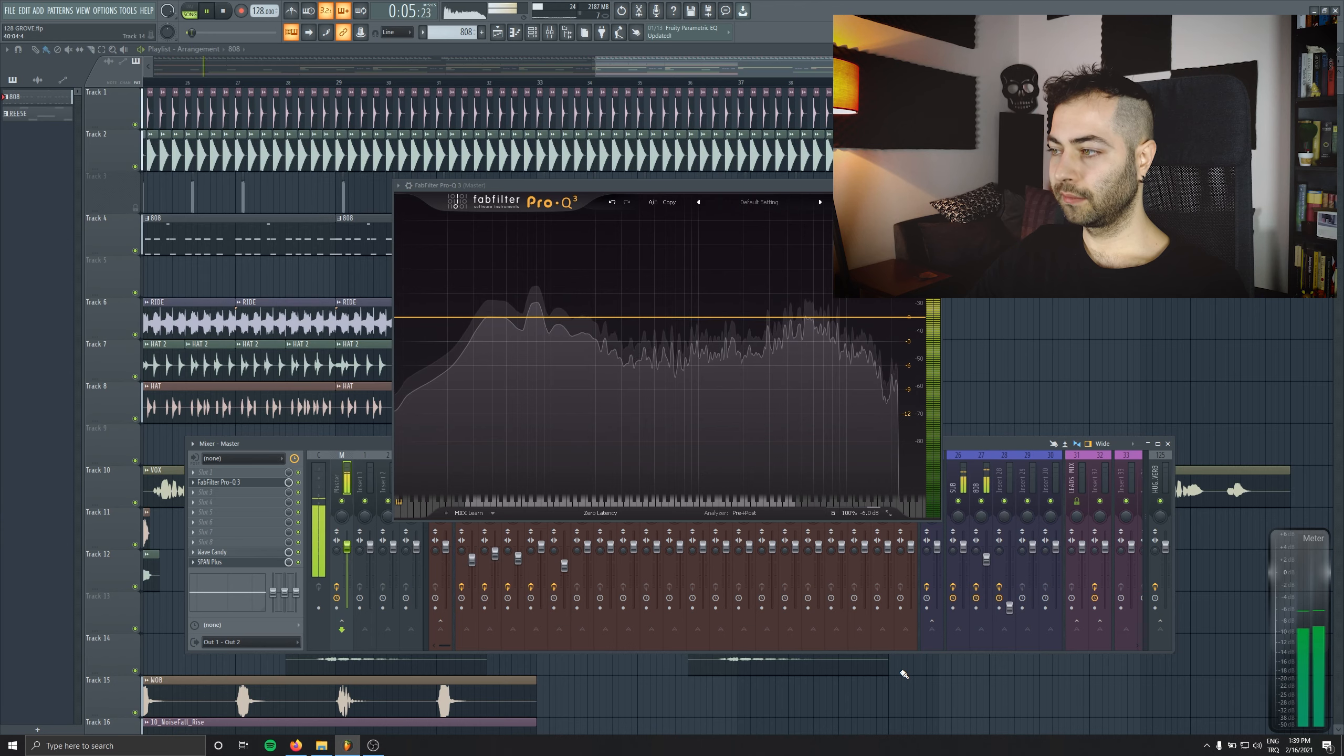
{"action": "key", "text": "space"}
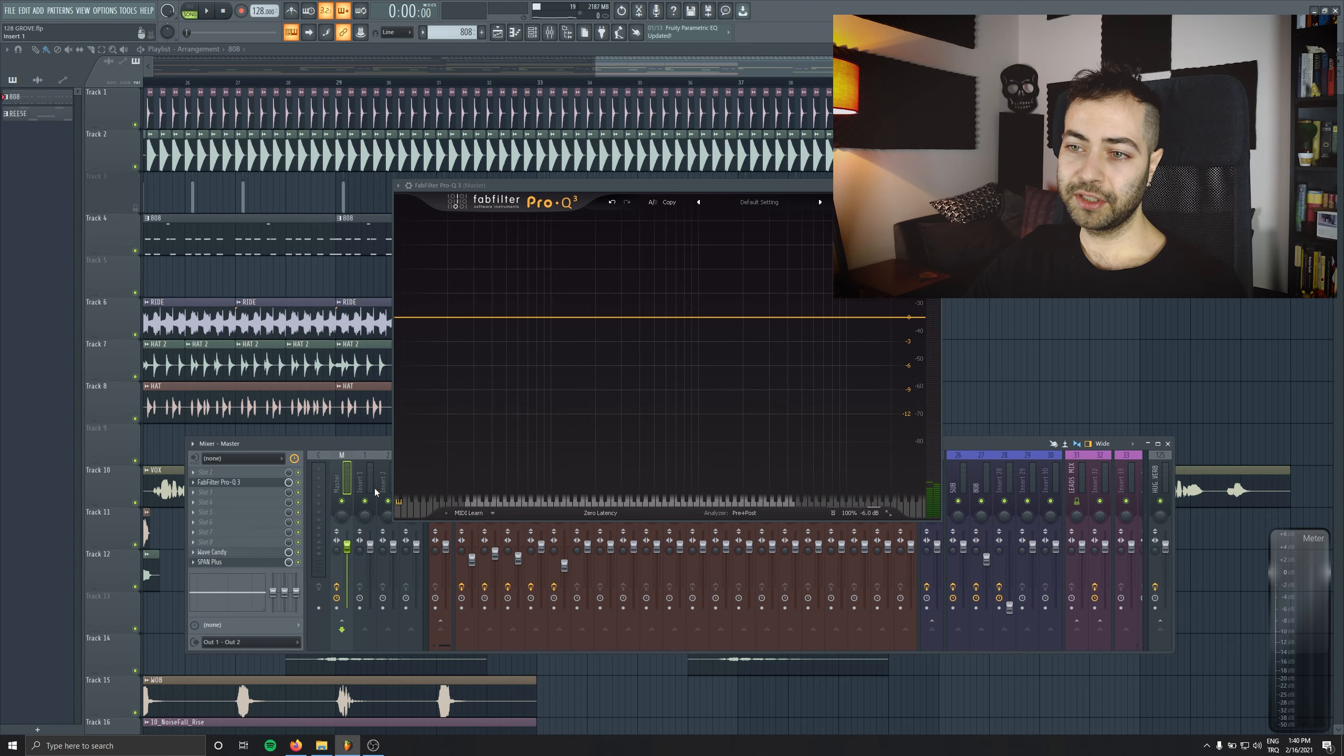
Add a low cut band at 150 Hz with 30 dB/oct slope to the master EQ and apply it to the side signal only.
{"action": "left_click_drag", "start_coordinate": [468, 197], "coordinate": [411, 235]}
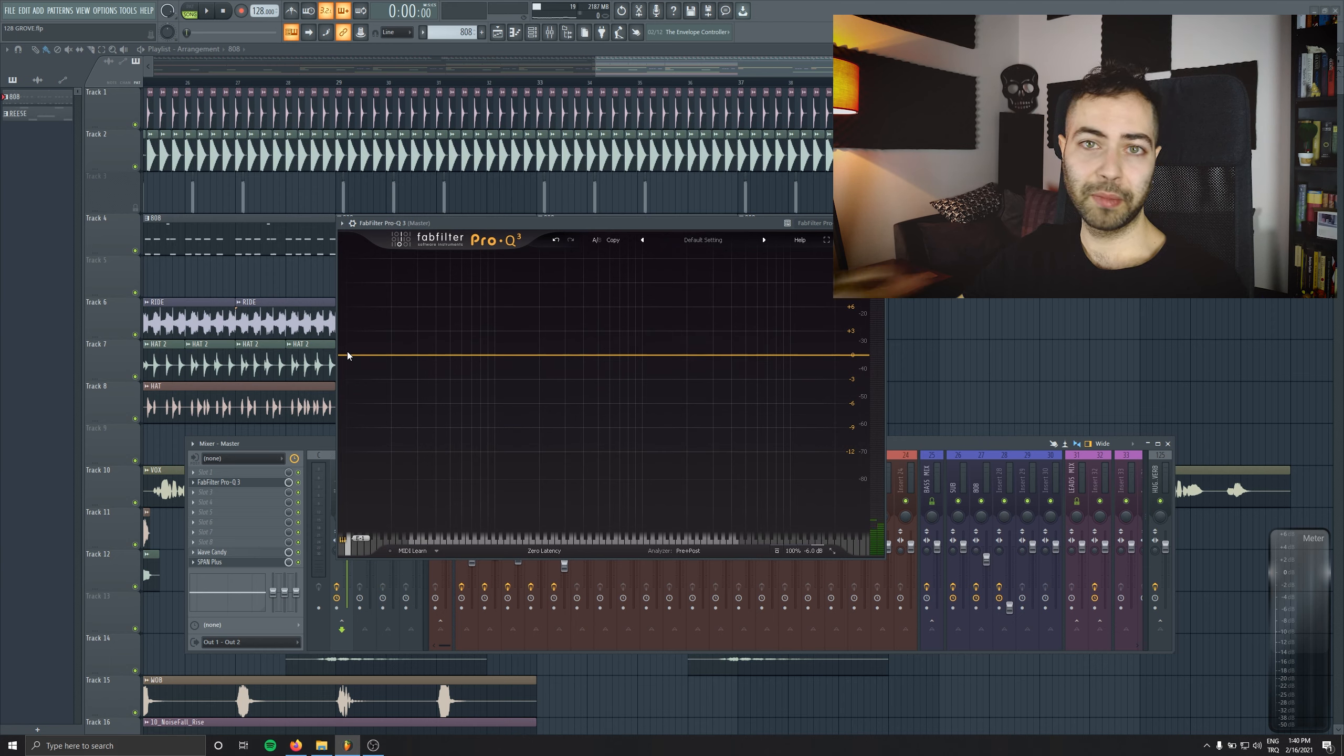
{"action": "left_click_drag", "start_coordinate": [347, 356], "coordinate": [454, 366]}
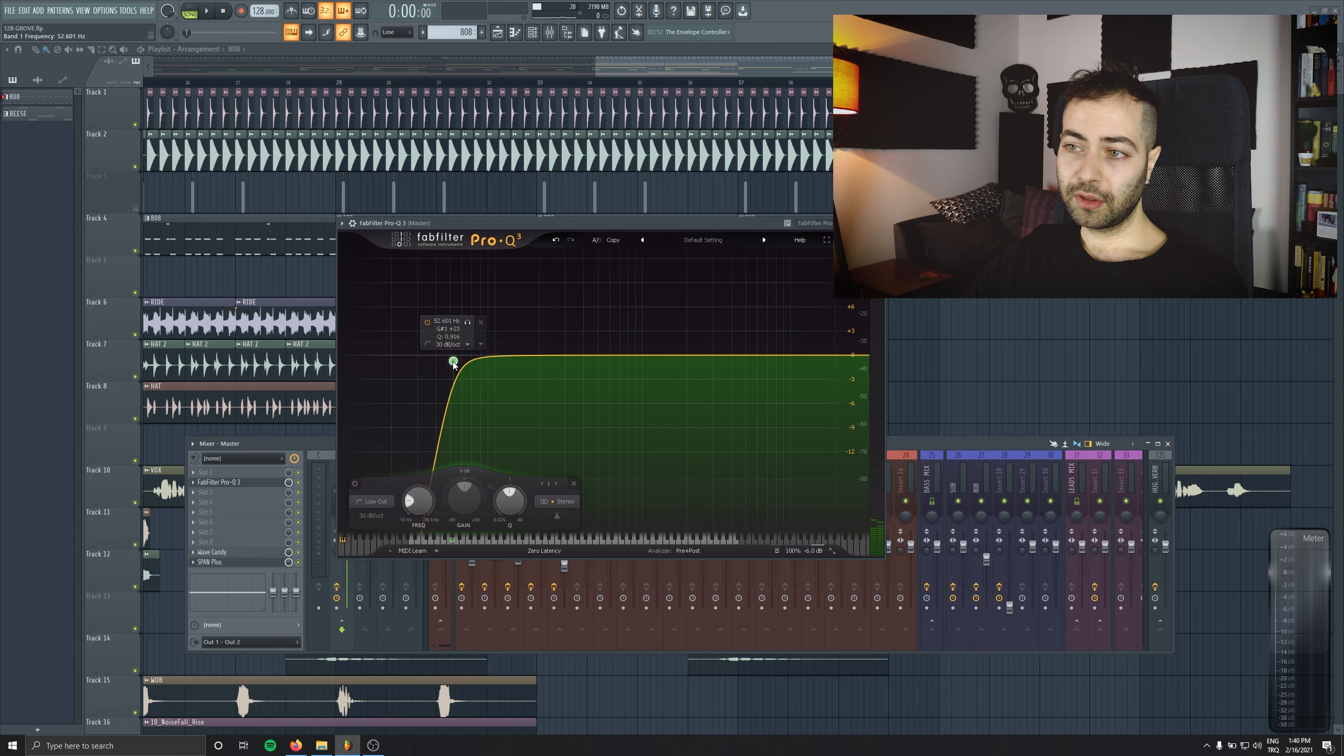
{"action": "double_click", "coordinate": [446, 321]}
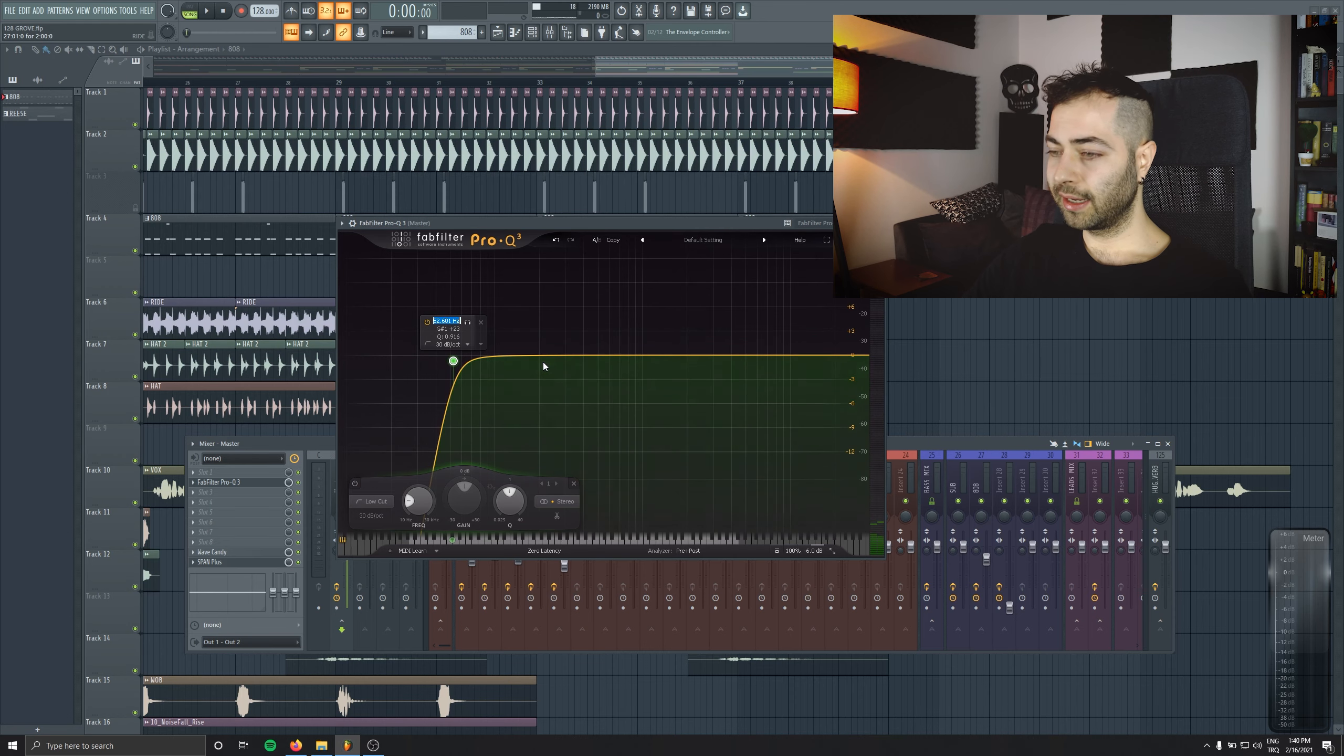
{"action": "key", "text": "Return"}
{"action": "left_click_drag", "start_coordinate": [535, 363], "coordinate": [535, 357]}
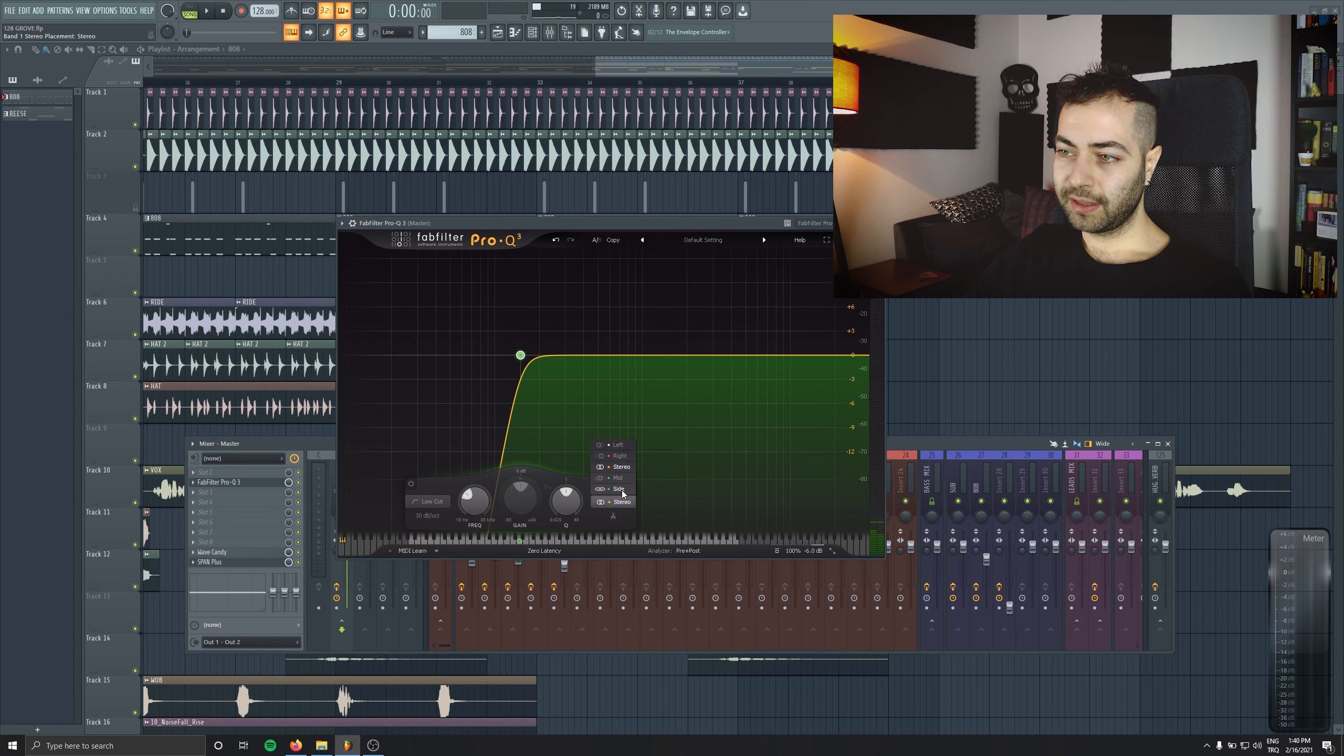
{"action": "left_click", "coordinate": [620, 489]}
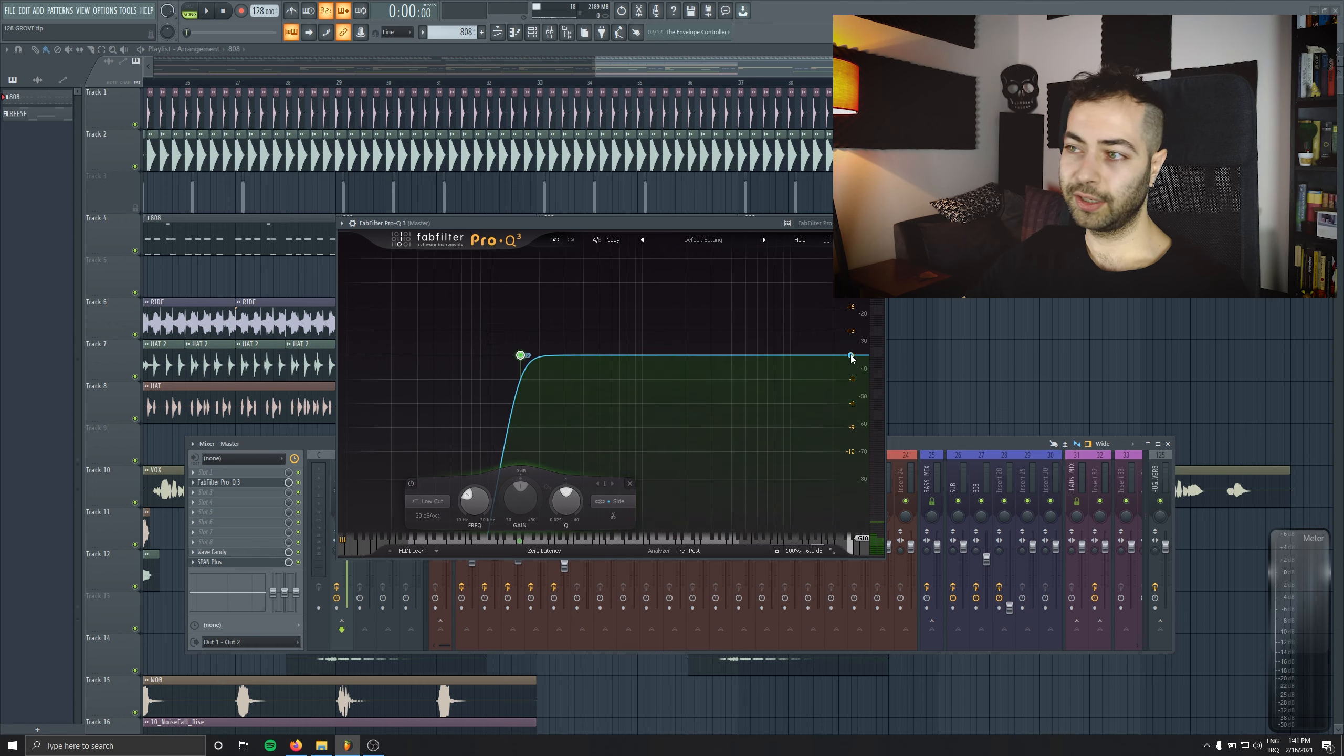
Play the arrangement around bar 29 and audition the EQ's side low cut.
{"action": "left_click_drag", "start_coordinate": [550, 224], "coordinate": [537, 237]}
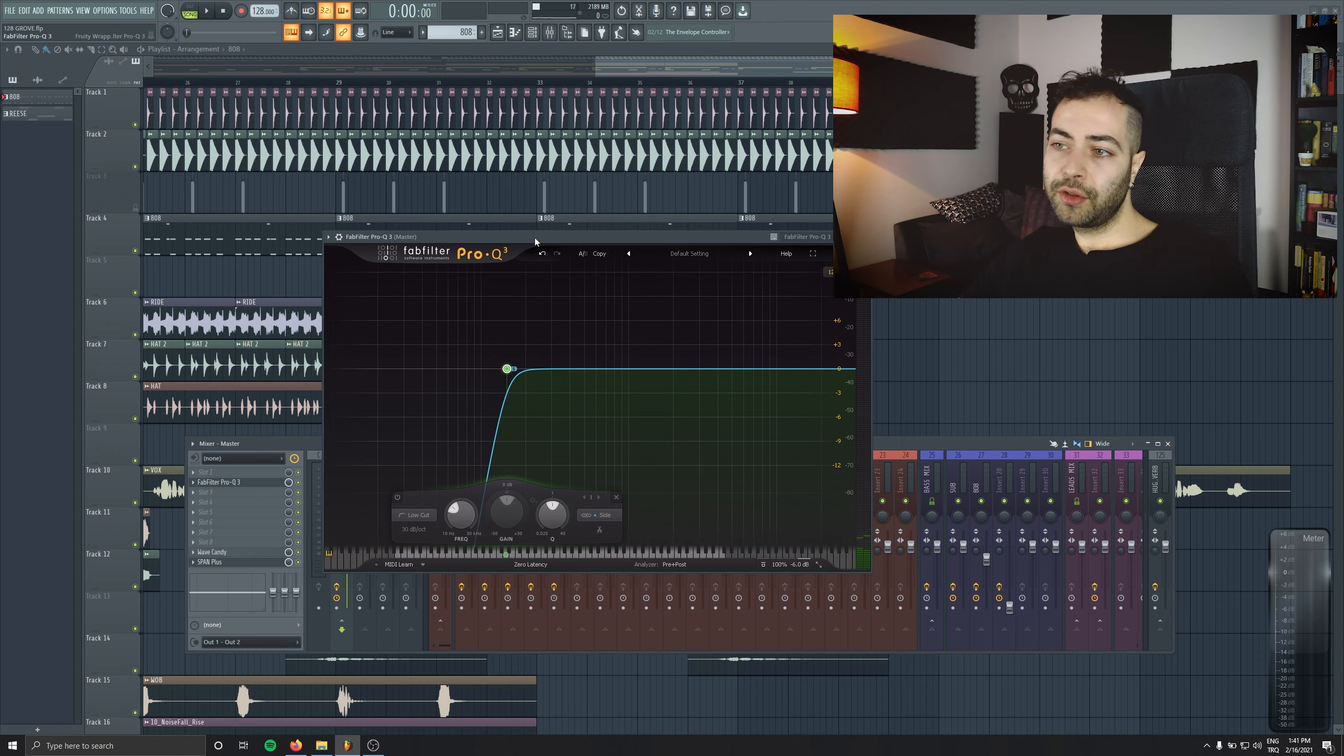
{"action": "key", "text": "F9"}
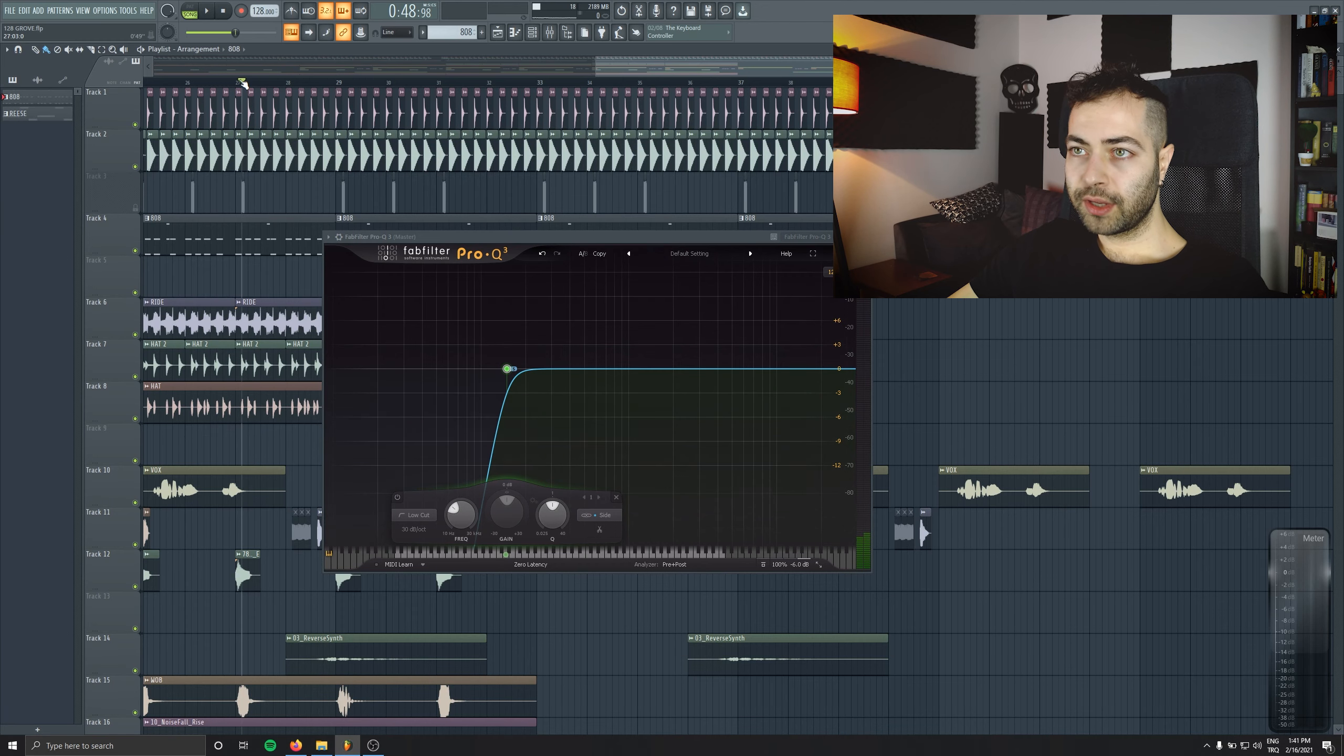
{"action": "left_click", "coordinate": [342, 83]}
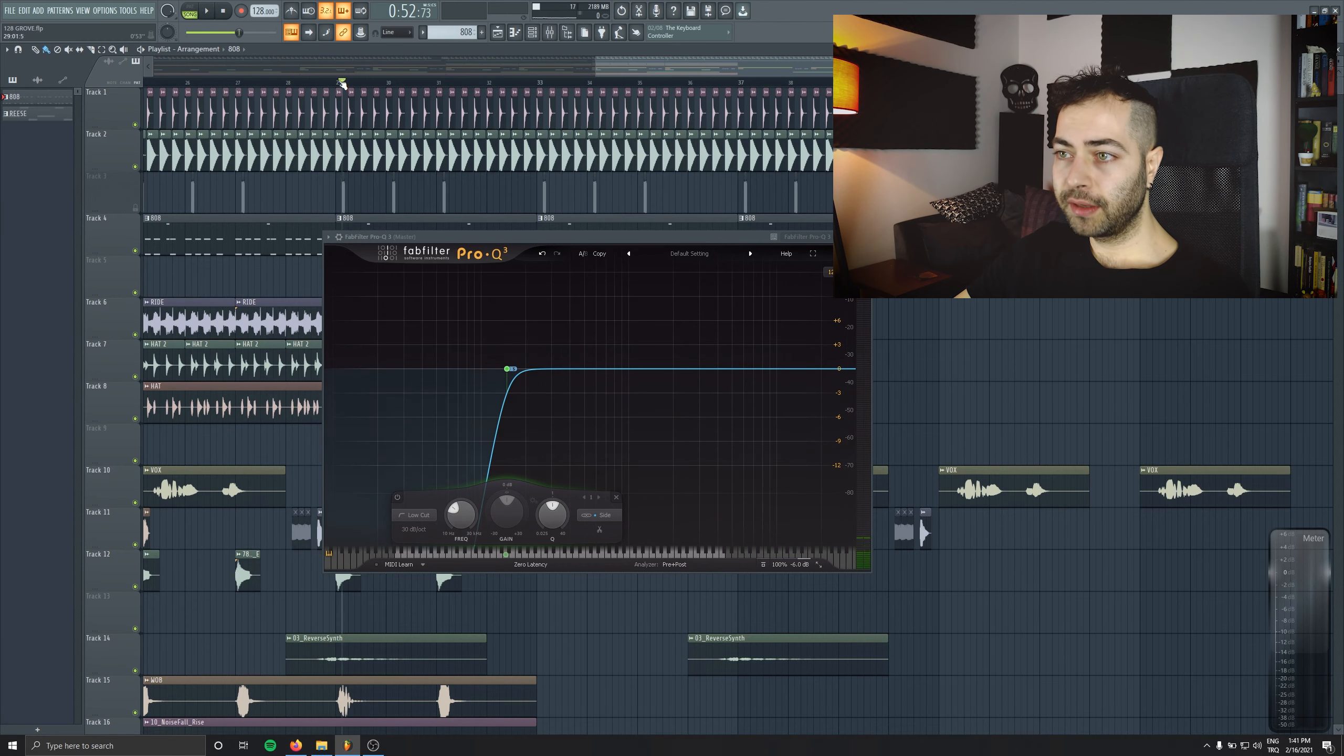
{"action": "key", "text": "space"}
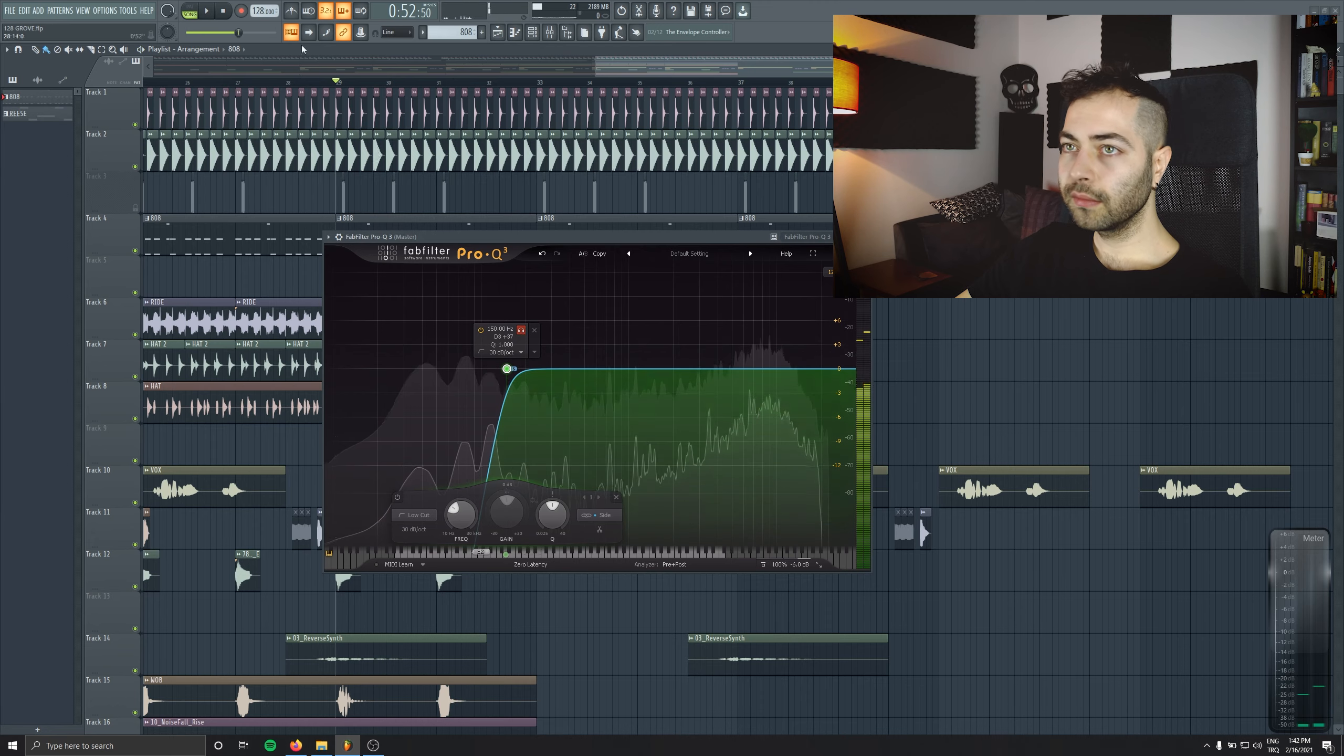
{"action": "left_click", "coordinate": [223, 10]}
{"action": "left_click", "coordinate": [222, 10]}
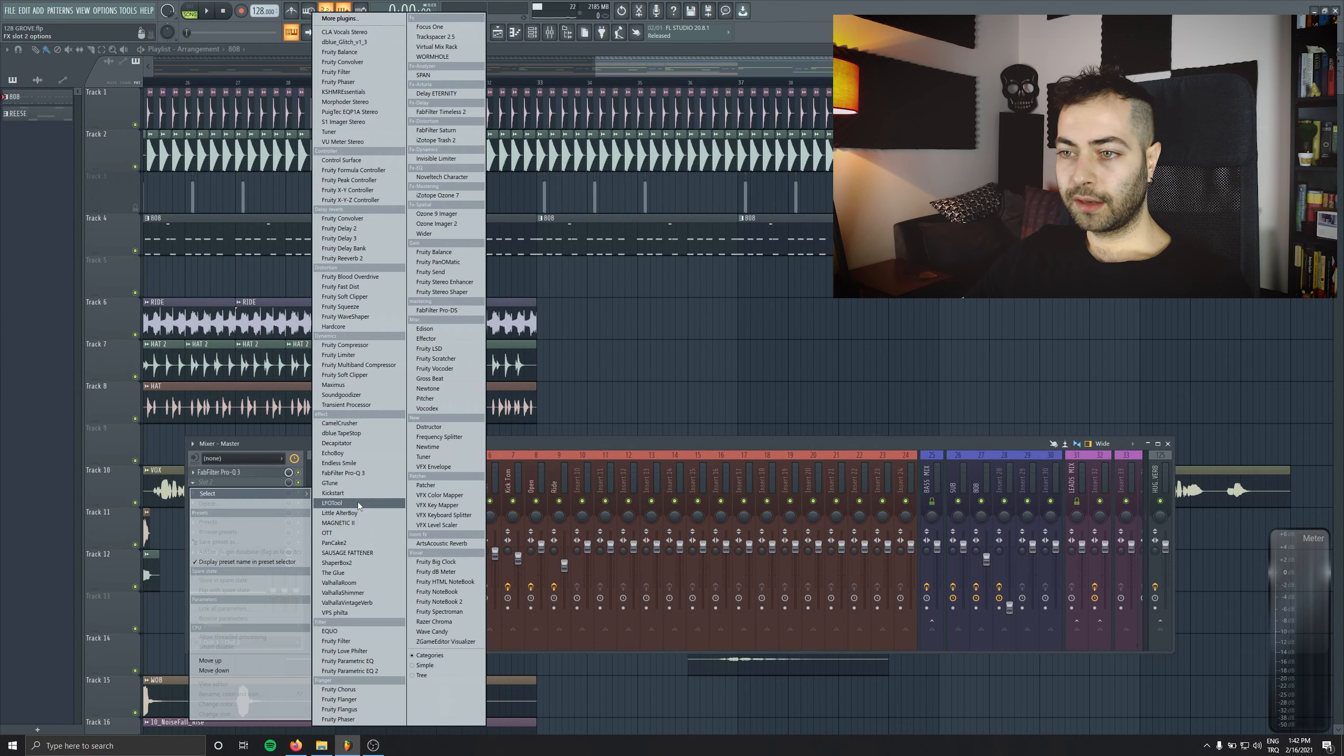
Load The Glue in the master's slot after the EQ and adjust its attack and release.
{"action": "left_click", "coordinate": [355, 572]}
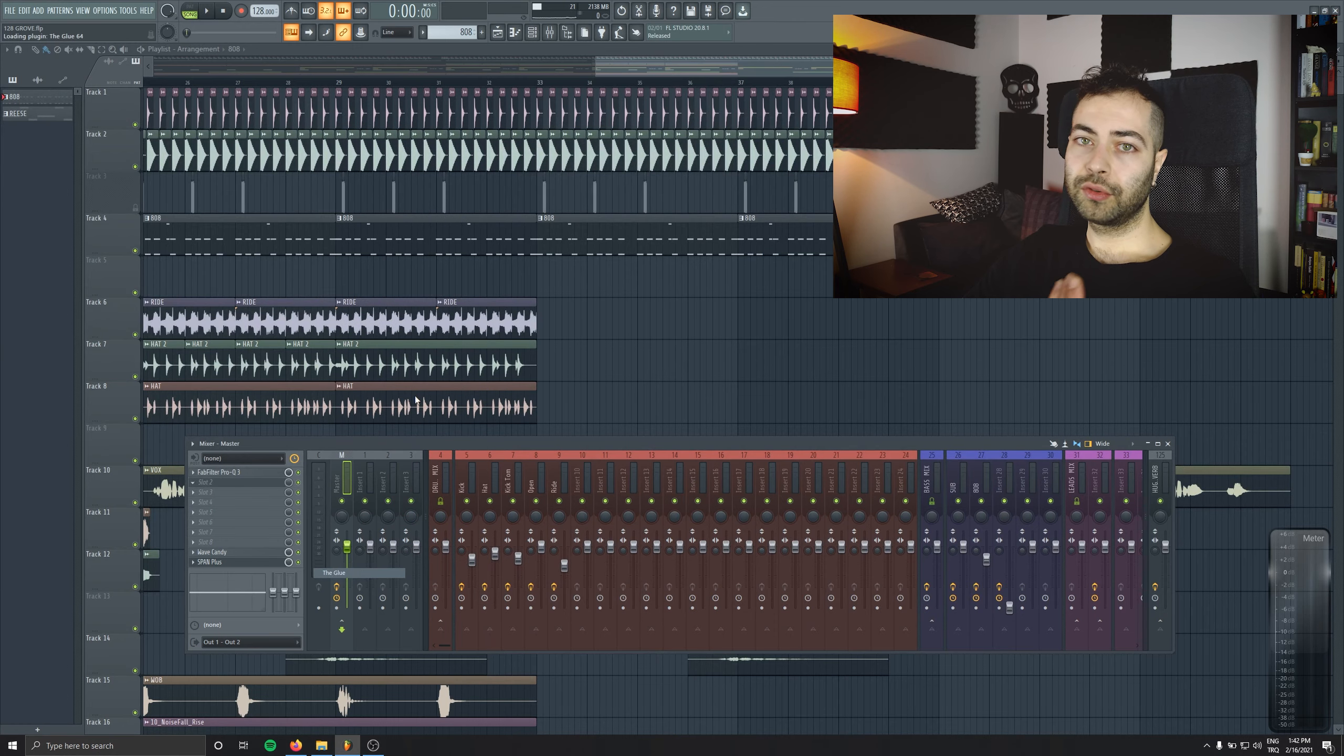
{"action": "left_click_drag", "start_coordinate": [221, 115], "coordinate": [314, 185]}
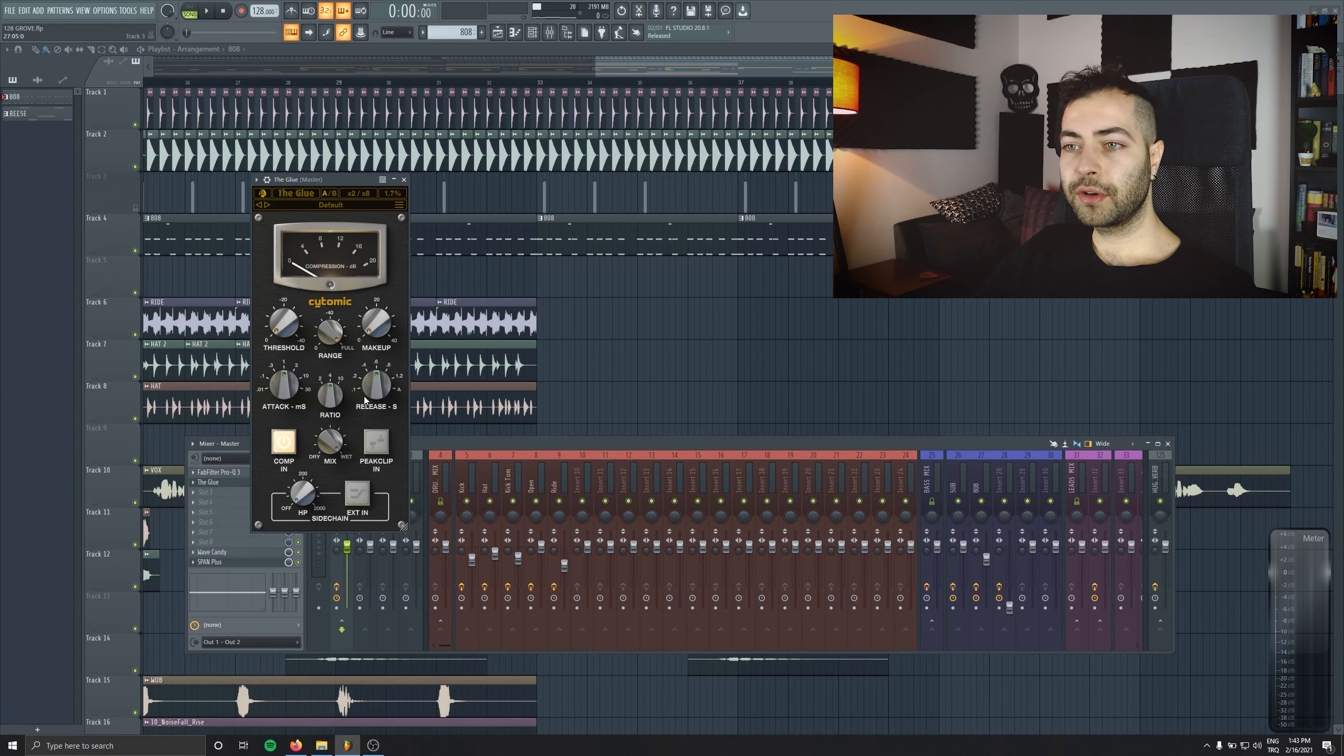
{"action": "left_click_drag", "start_coordinate": [284, 386], "coordinate": [280, 366]}
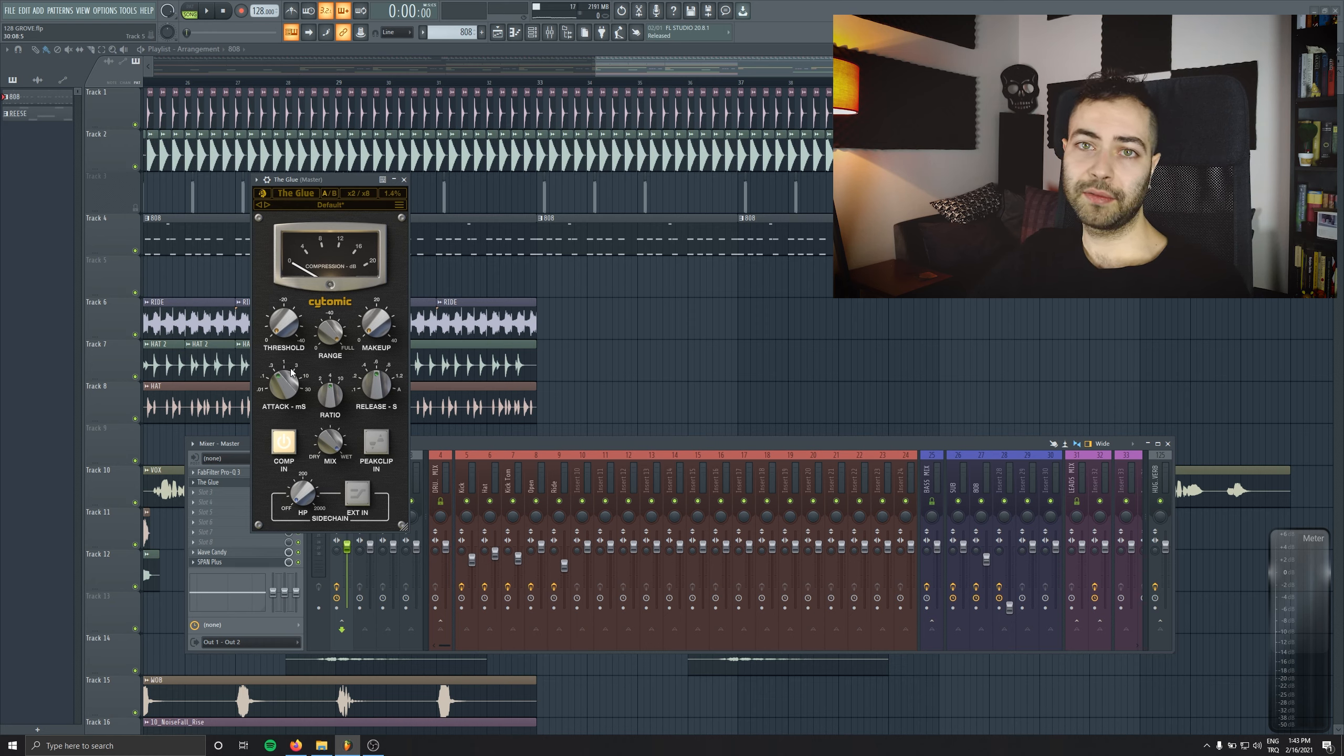
{"action": "left_click_drag", "start_coordinate": [296, 372], "coordinate": [284, 370]}
{"action": "scroll", "coordinate": [282, 365], "scroll_direction": "up", "scroll_amount": 2}
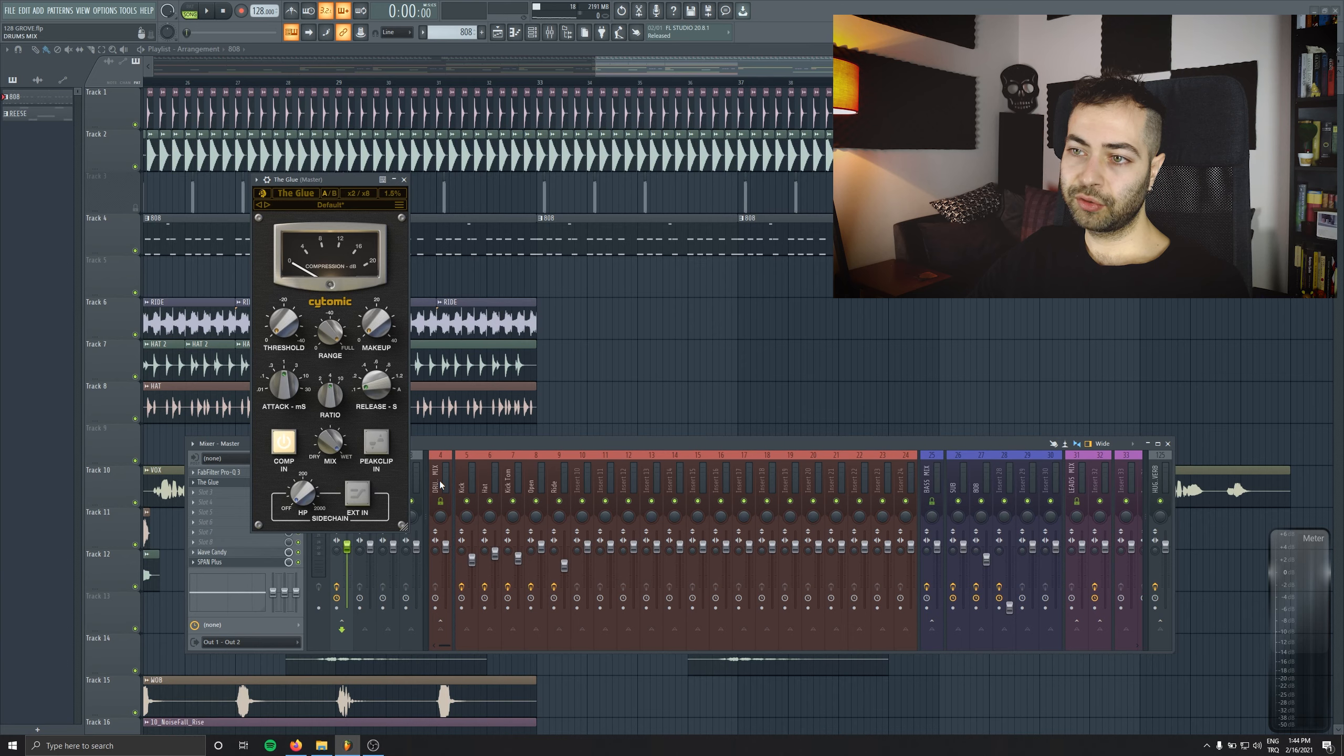
Set The Glue's release to 0.2 s and lower its threshold to about -14.4 dB while playing the arrangement.
{"action": "mouse_move", "coordinate": [379, 388]}
{"action": "left_mouse_down"}
{"action": "mouse_move", "coordinate": [380, 348]}
{"action": "mouse_move", "coordinate": [388, 412]}
{"action": "mouse_move", "coordinate": [379, 383]}
{"action": "left_mouse_up"}
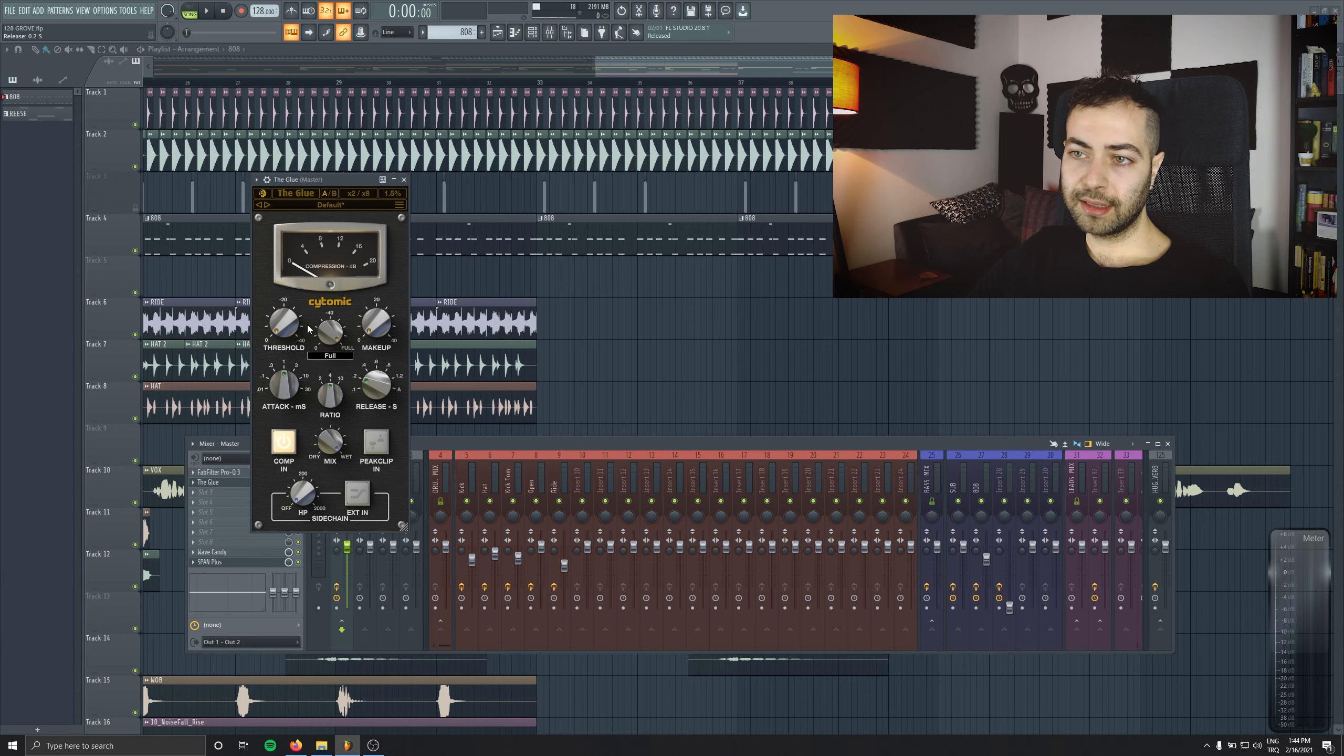
{"action": "left_click_drag", "start_coordinate": [311, 180], "coordinate": [315, 196]}
{"action": "left_click_drag", "start_coordinate": [284, 347], "coordinate": [284, 311]}
{"action": "key", "text": "space"}
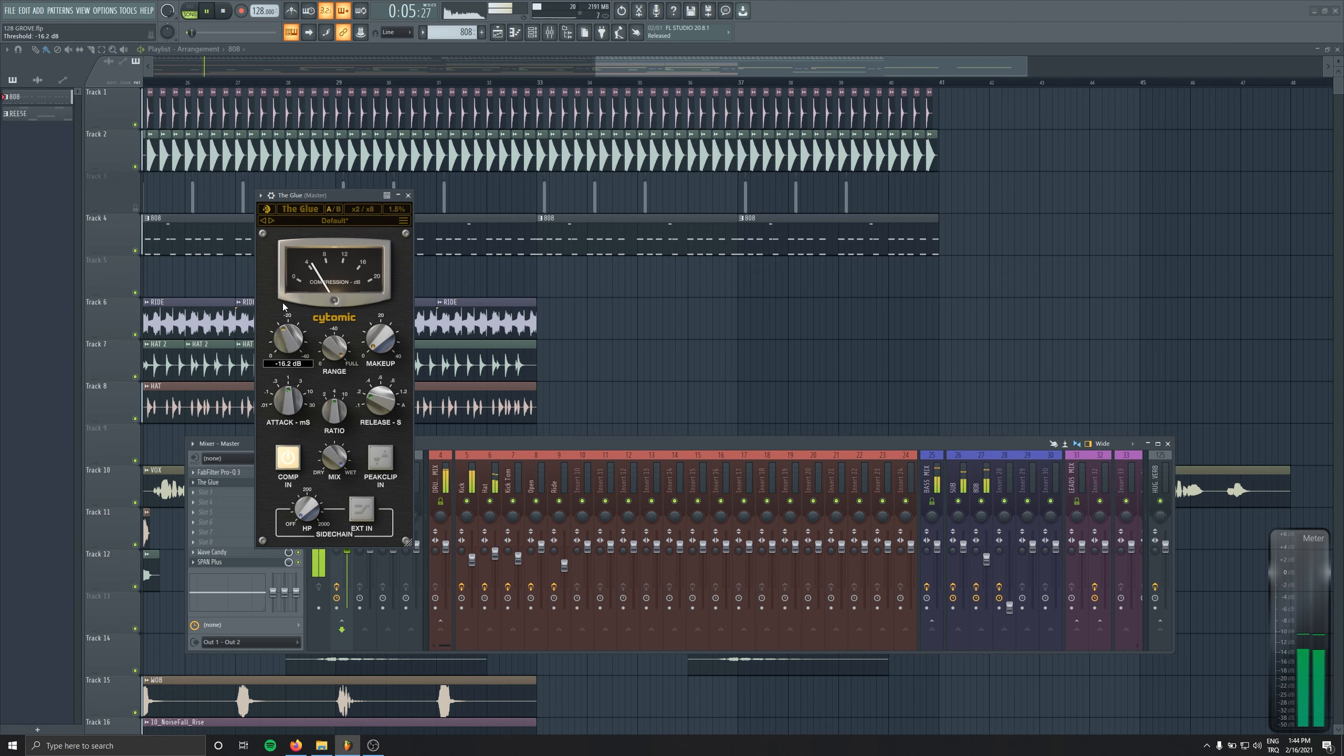
Toggle The Glue's compression off and on during playback to compare the sound, and stop playback.
{"action": "left_click", "coordinate": [289, 457]}
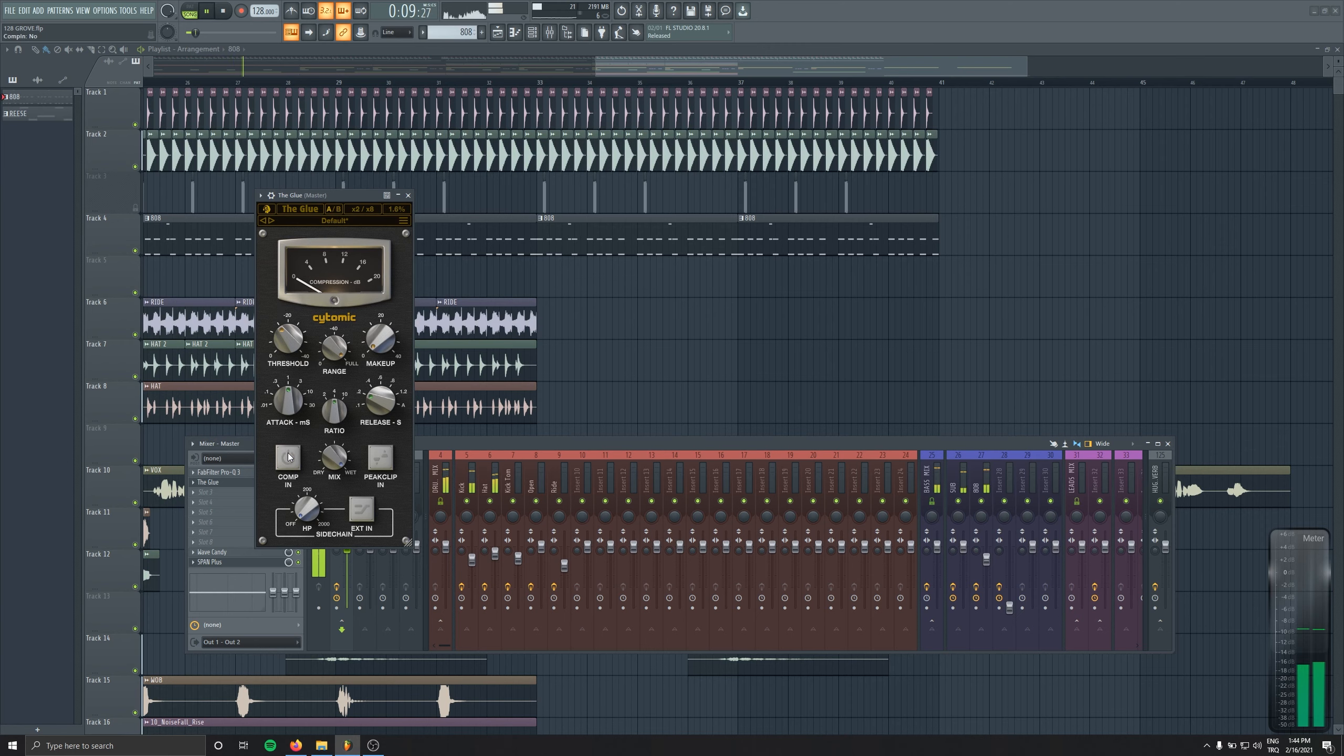
{"action": "left_click", "coordinate": [289, 457]}
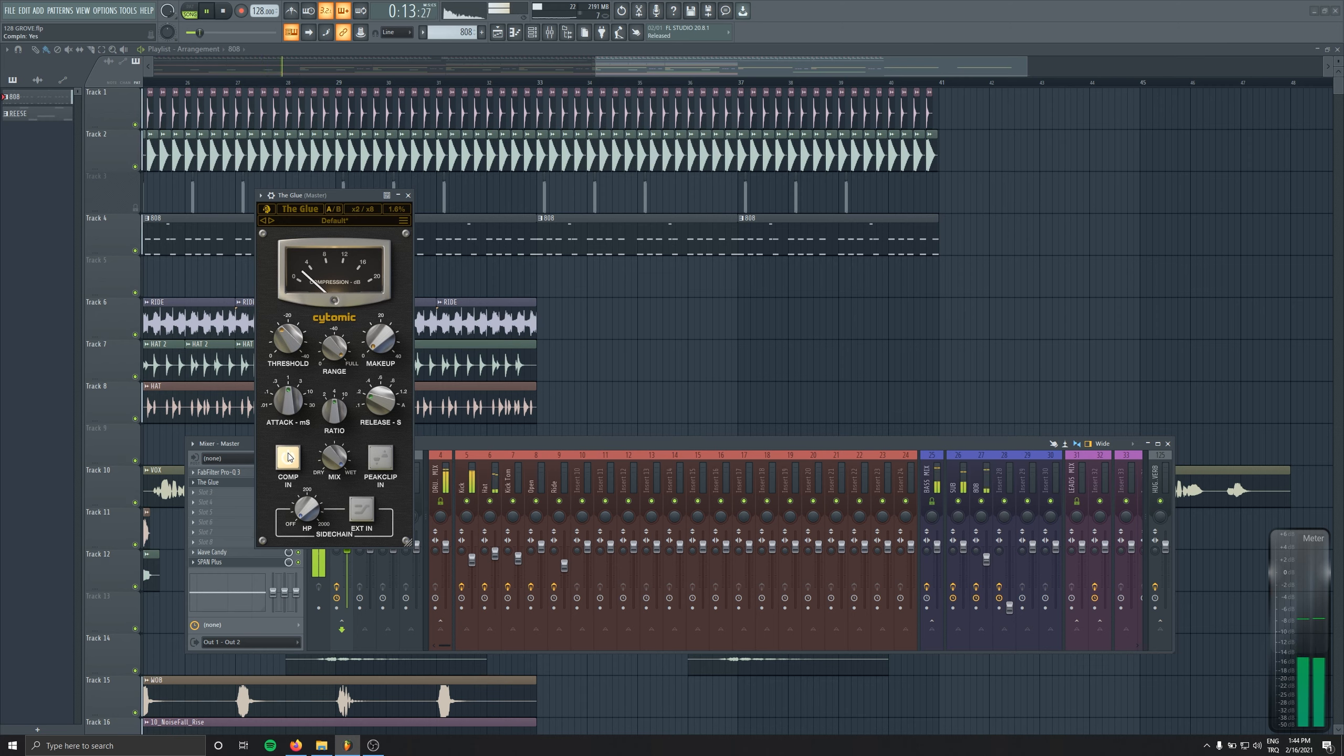
{"action": "left_click", "coordinate": [289, 457]}
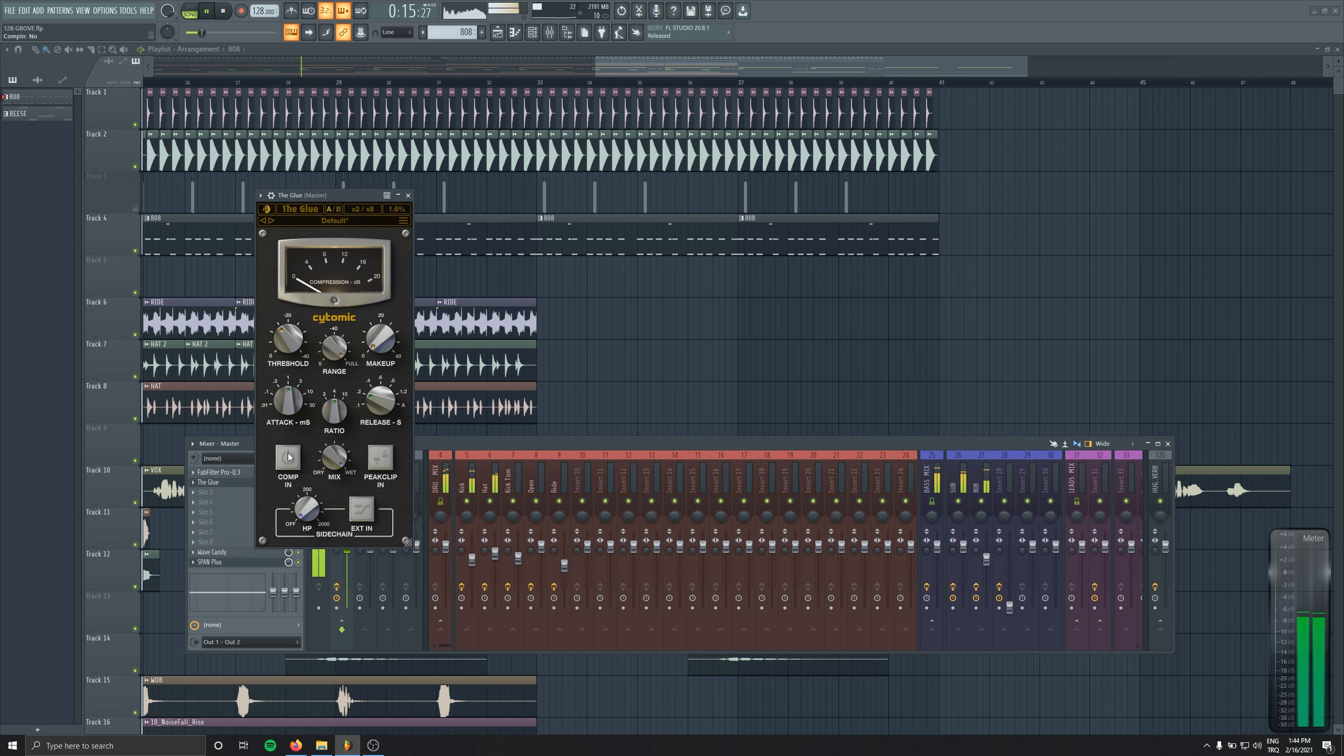
{"action": "left_click", "coordinate": [289, 457]}
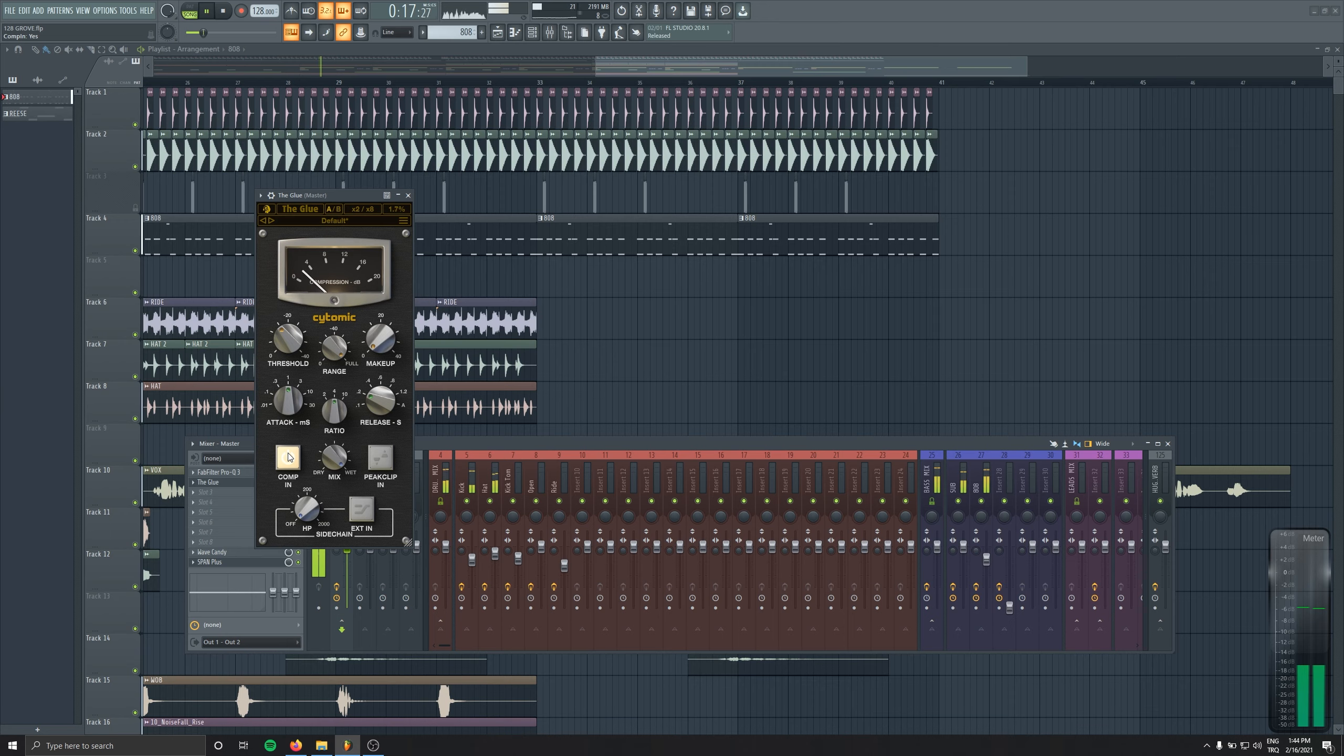
{"action": "left_click", "coordinate": [223, 11]}
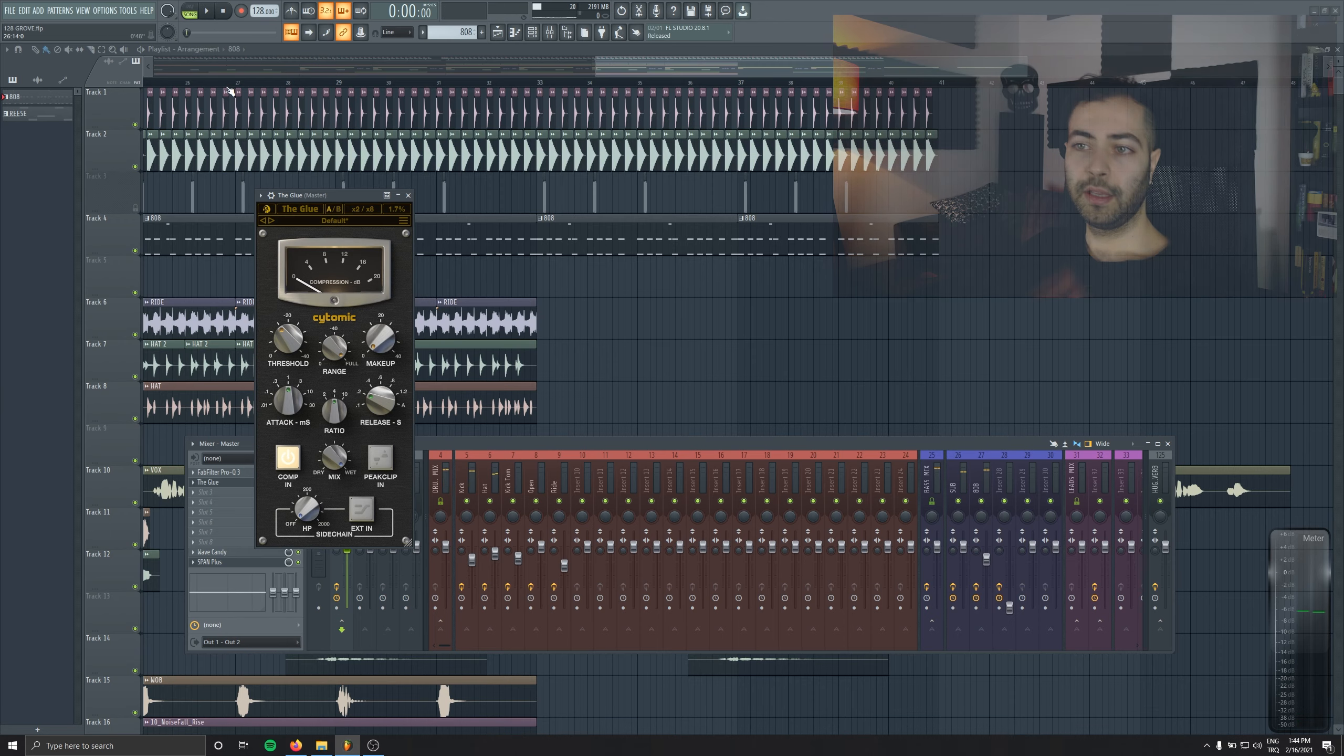
Raise The Glue's makeup gain slightly, compare the master with compression on and off, and close the compressor.
{"action": "mouse_move", "coordinate": [291, 356]}
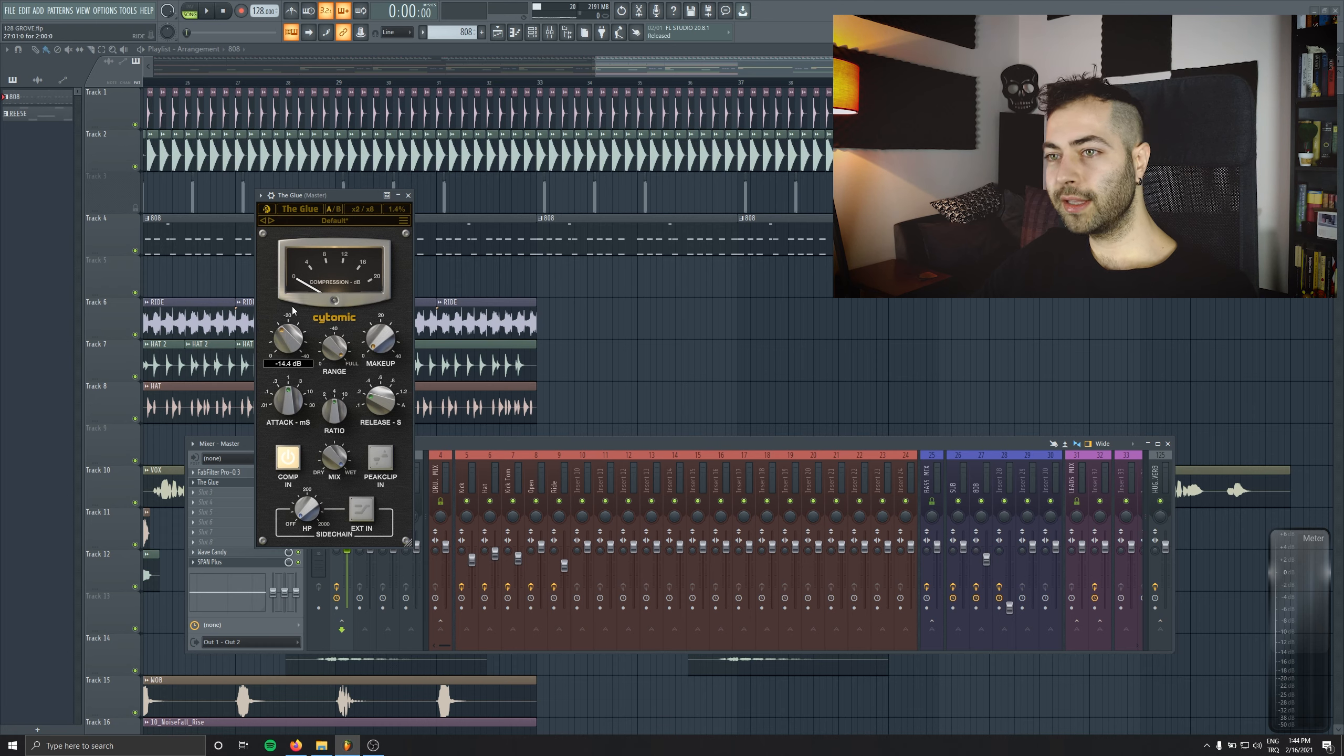
{"action": "mouse_move", "coordinate": [387, 348]}
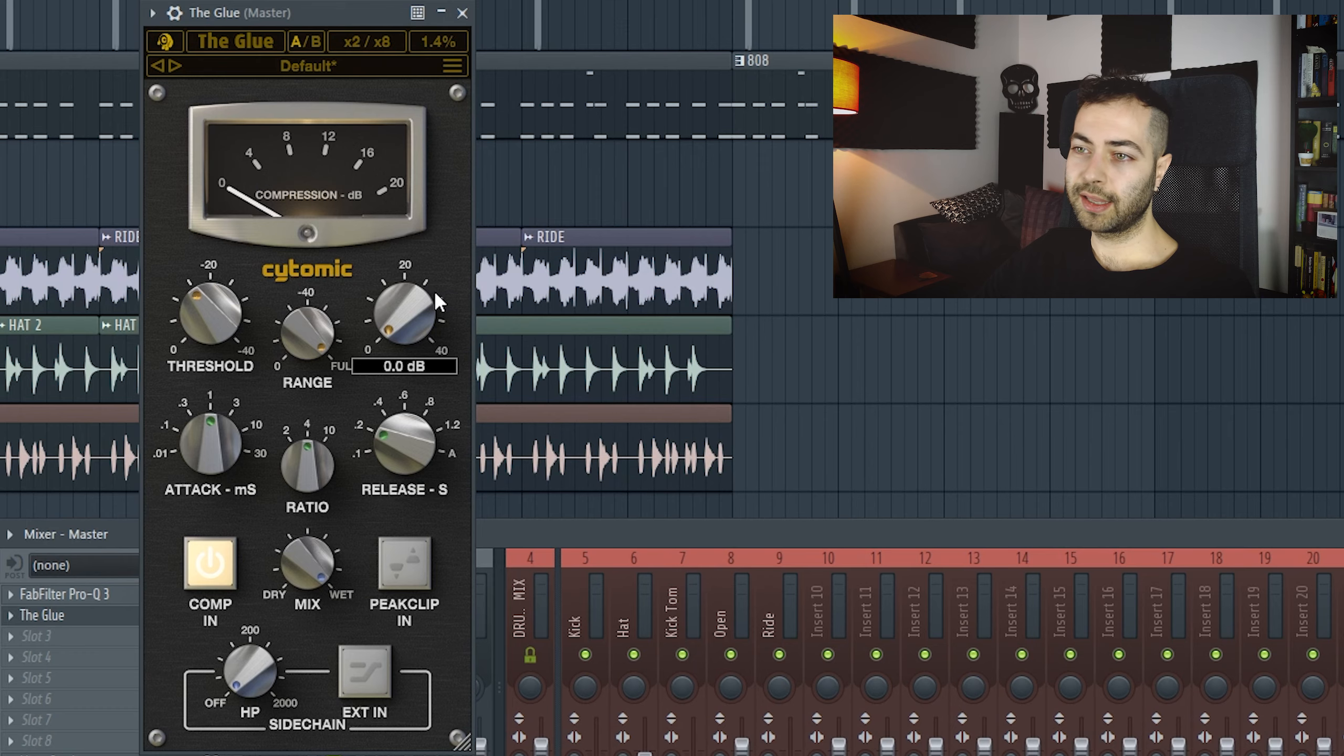
{"action": "mouse_move", "coordinate": [397, 303]}
{"action": "left_mouse_down"}
{"action": "mouse_move", "coordinate": [394, 274]}
{"action": "mouse_move", "coordinate": [407, 304]}
{"action": "left_mouse_up"}
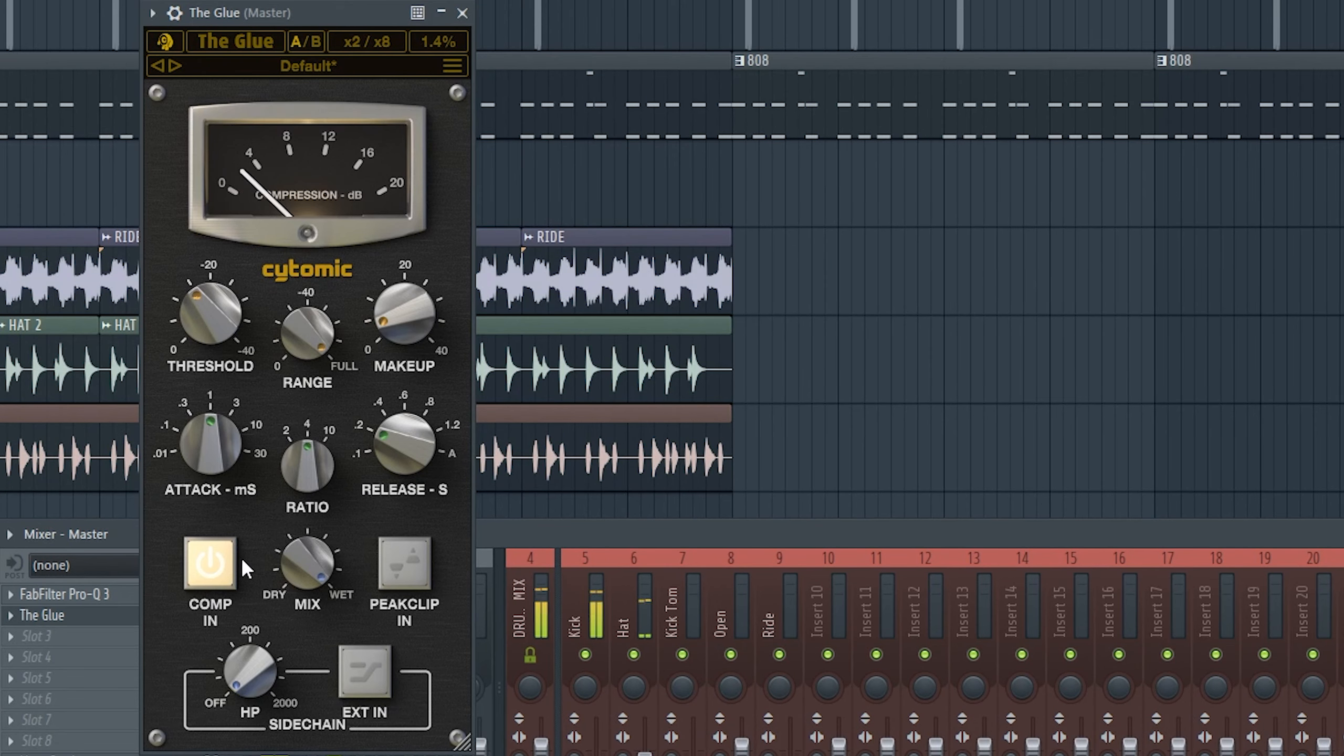
{"action": "left_click", "coordinate": [229, 548]}
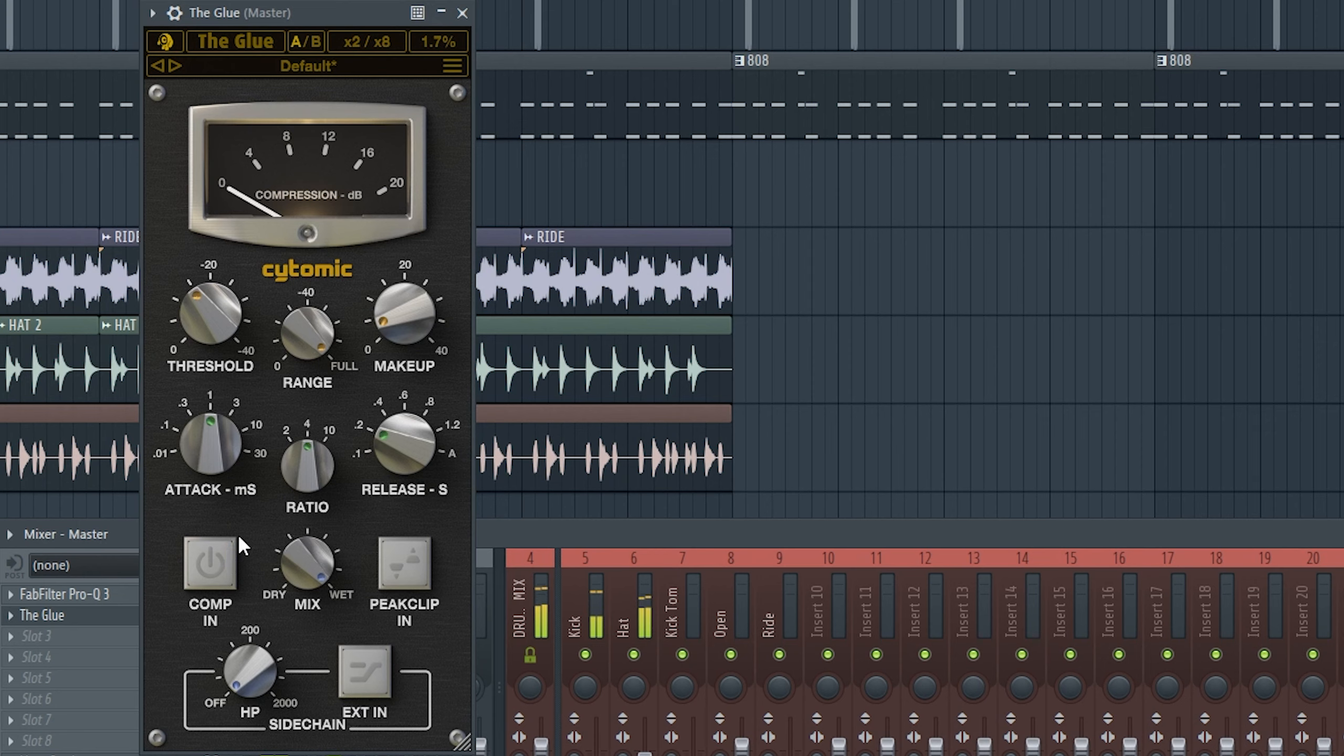
{"action": "left_click", "coordinate": [217, 574]}
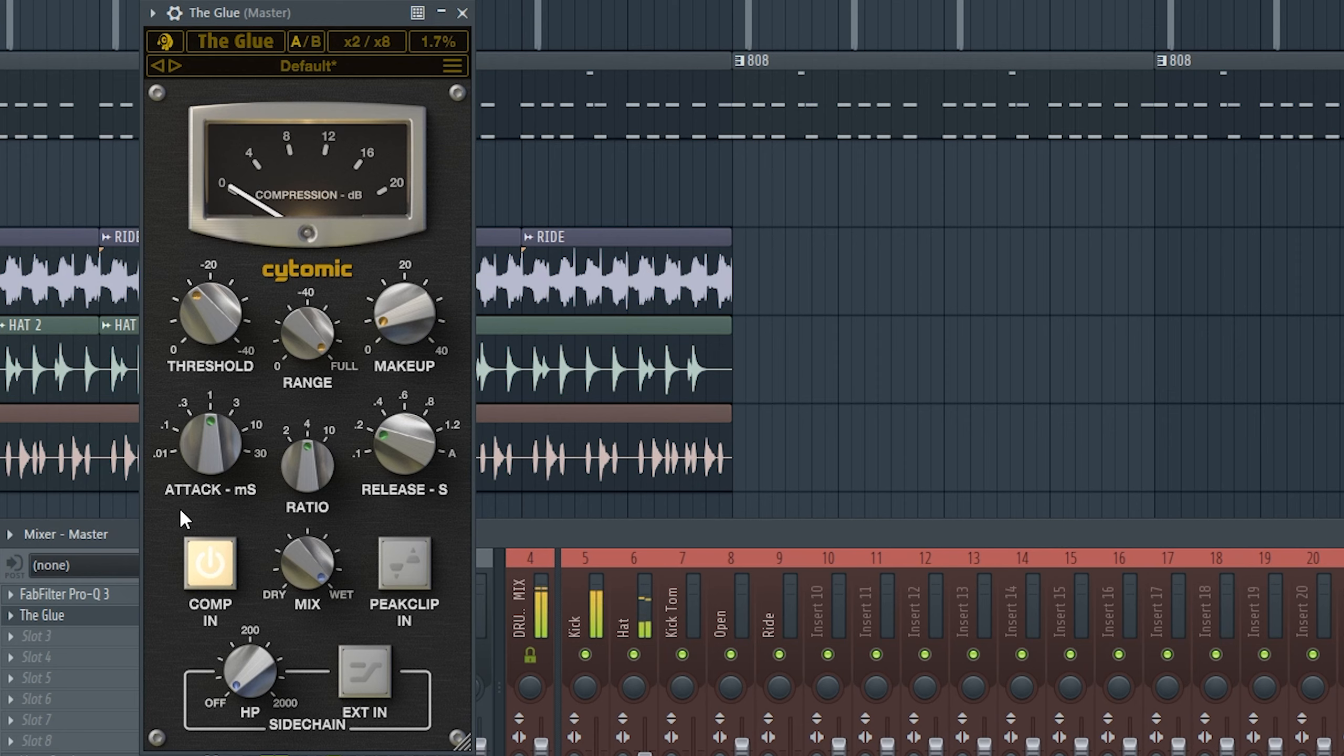
{"action": "left_click", "coordinate": [214, 563]}
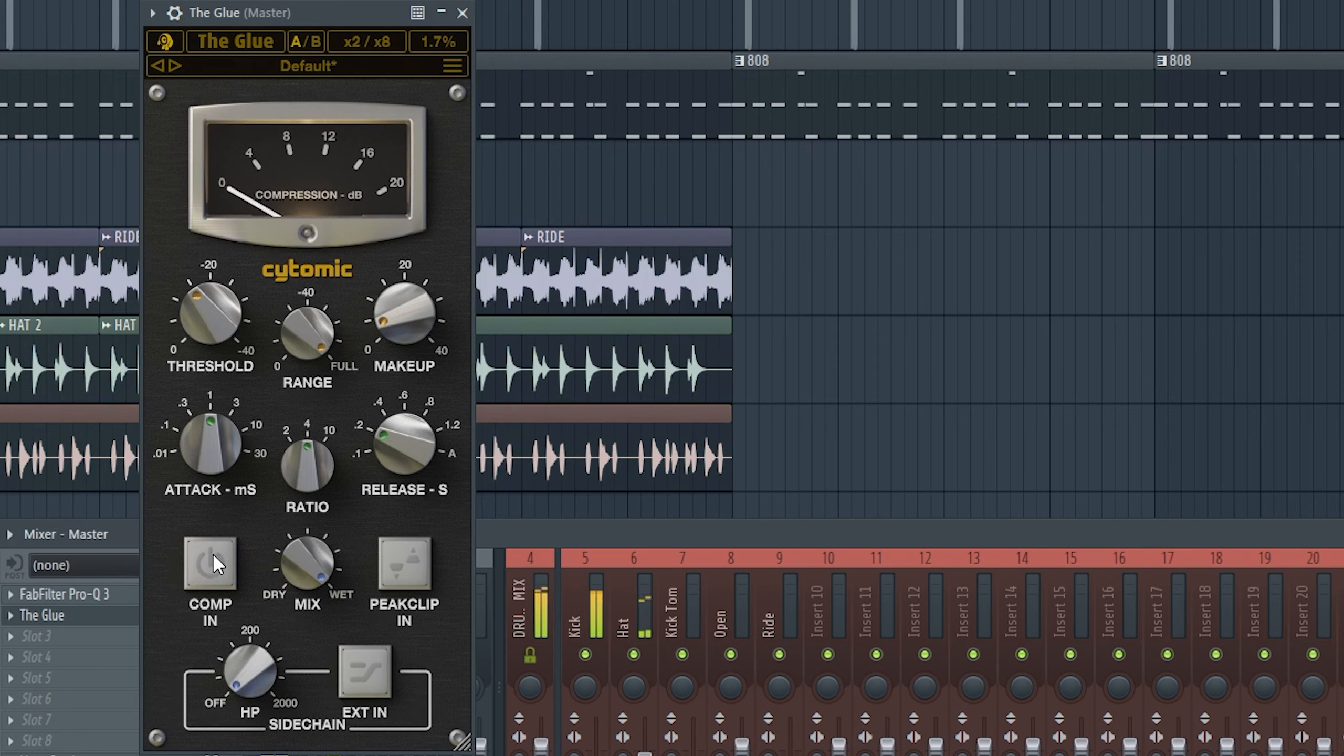
{"action": "left_click", "coordinate": [214, 557]}
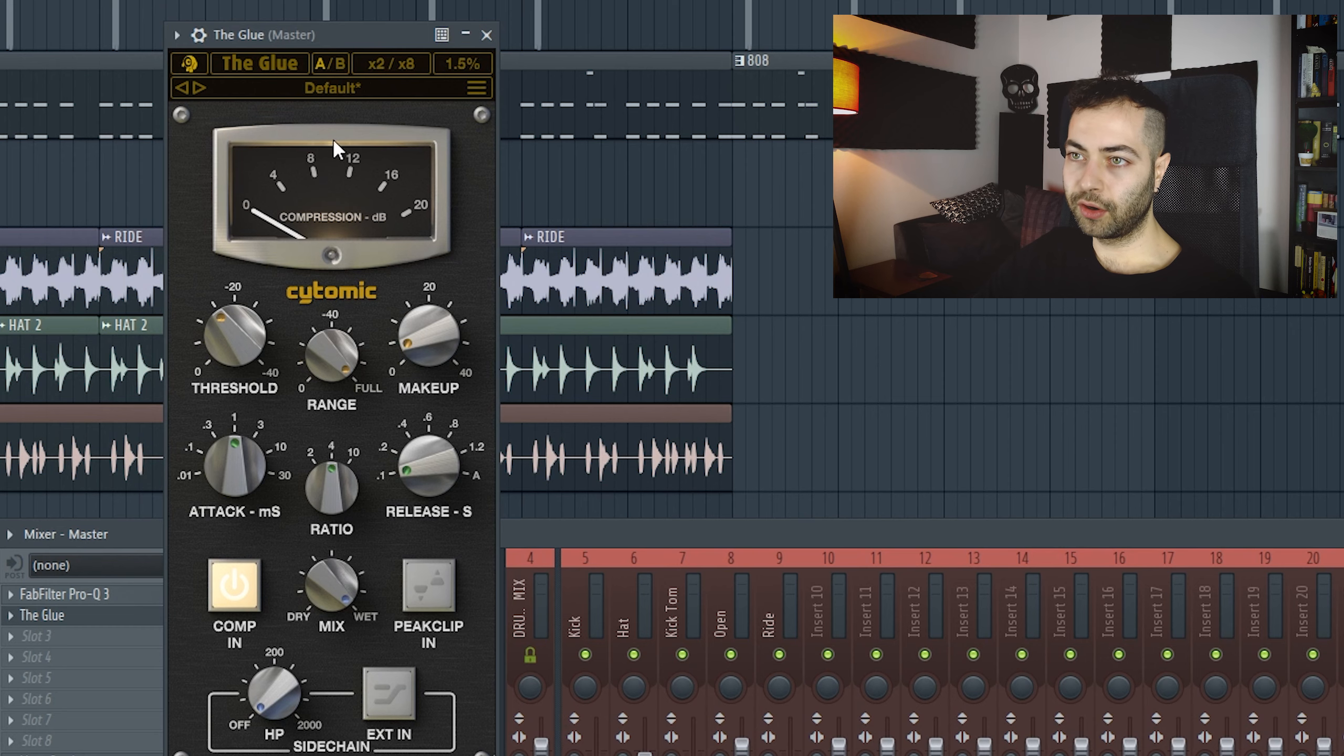
{"action": "left_click", "coordinate": [485, 36]}
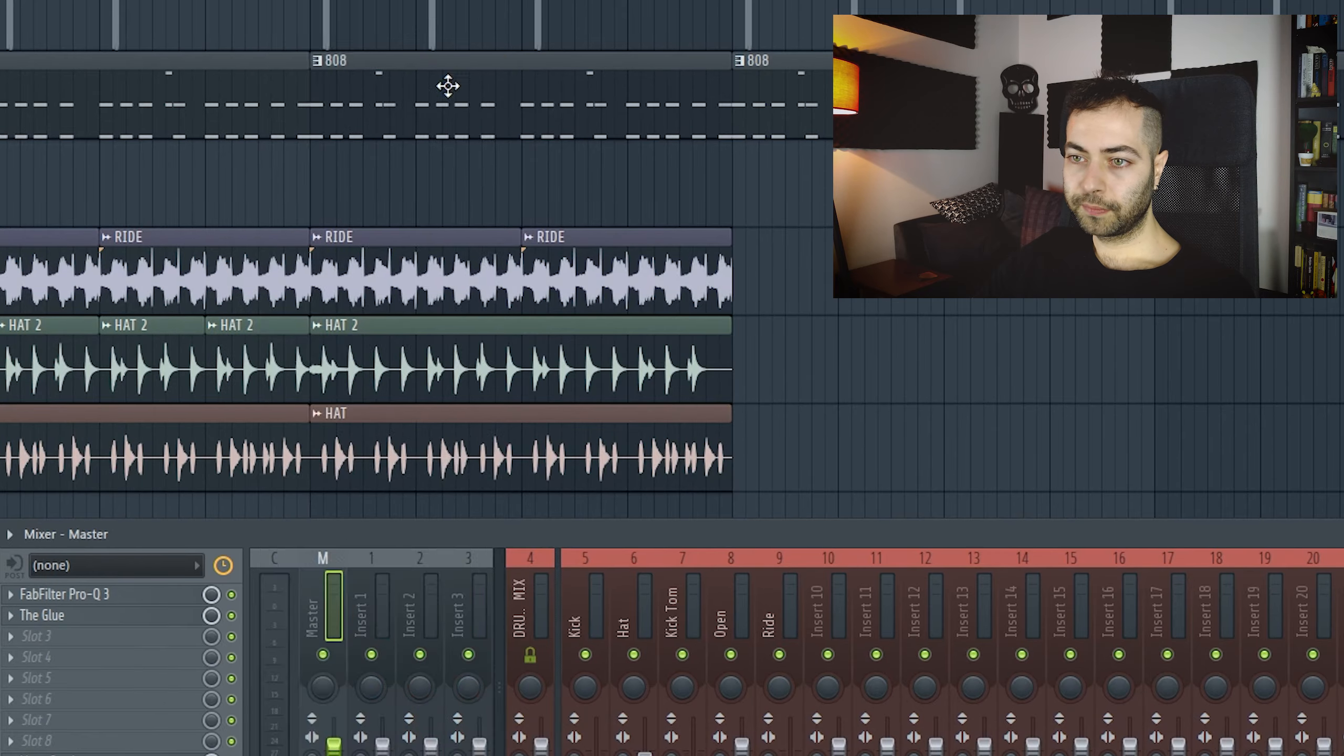
Load the T-RackS CS Classic MBand Lim in the master's third effect slot, after The Glue.
{"action": "left_click", "coordinate": [38, 636]}
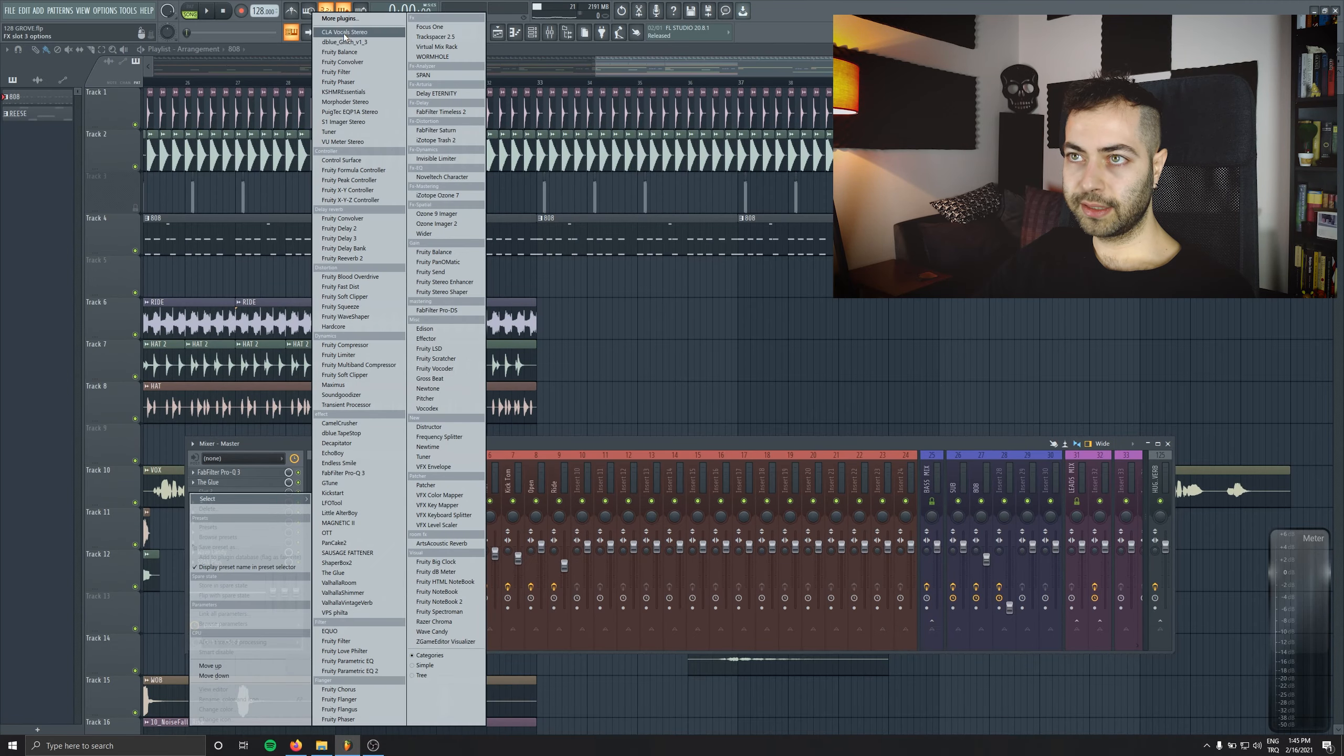
{"action": "left_click", "coordinate": [341, 18]}
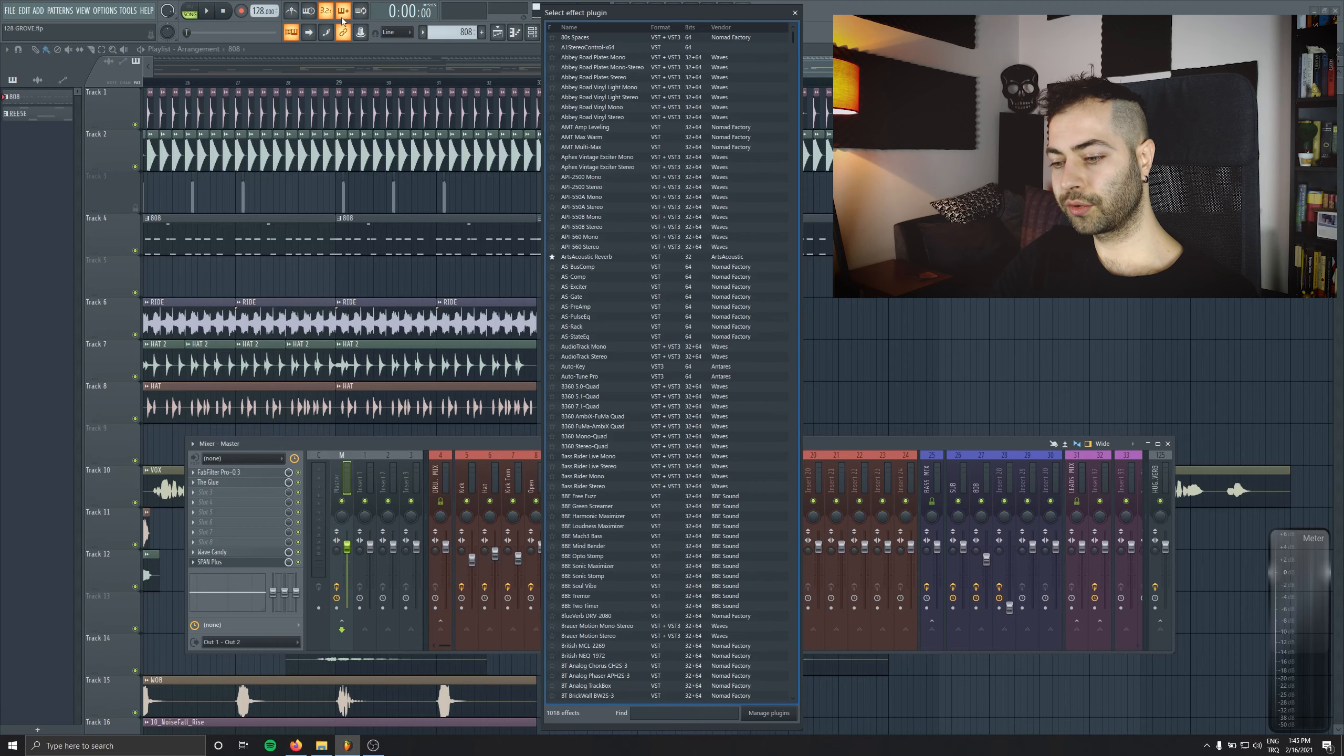
{"action": "type", "text": "t-r"}
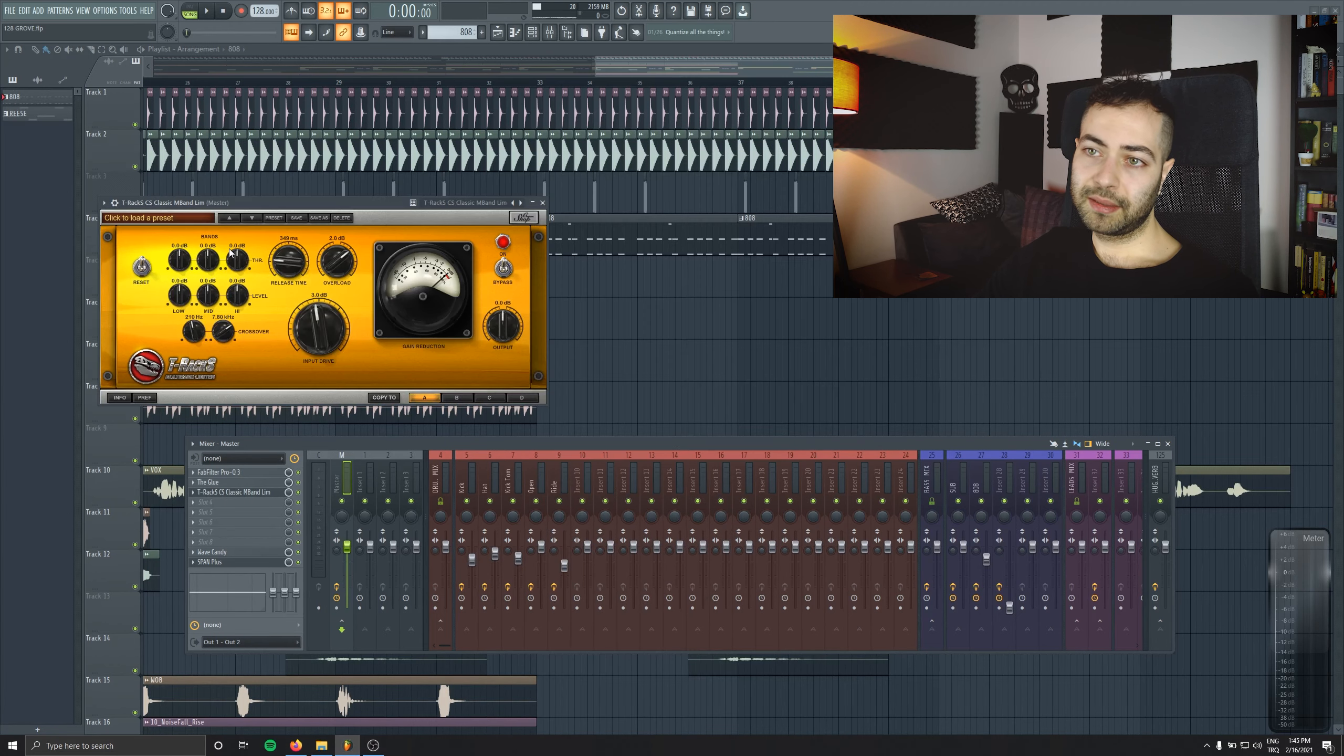
{"action": "left_click_drag", "start_coordinate": [249, 203], "coordinate": [278, 233]}
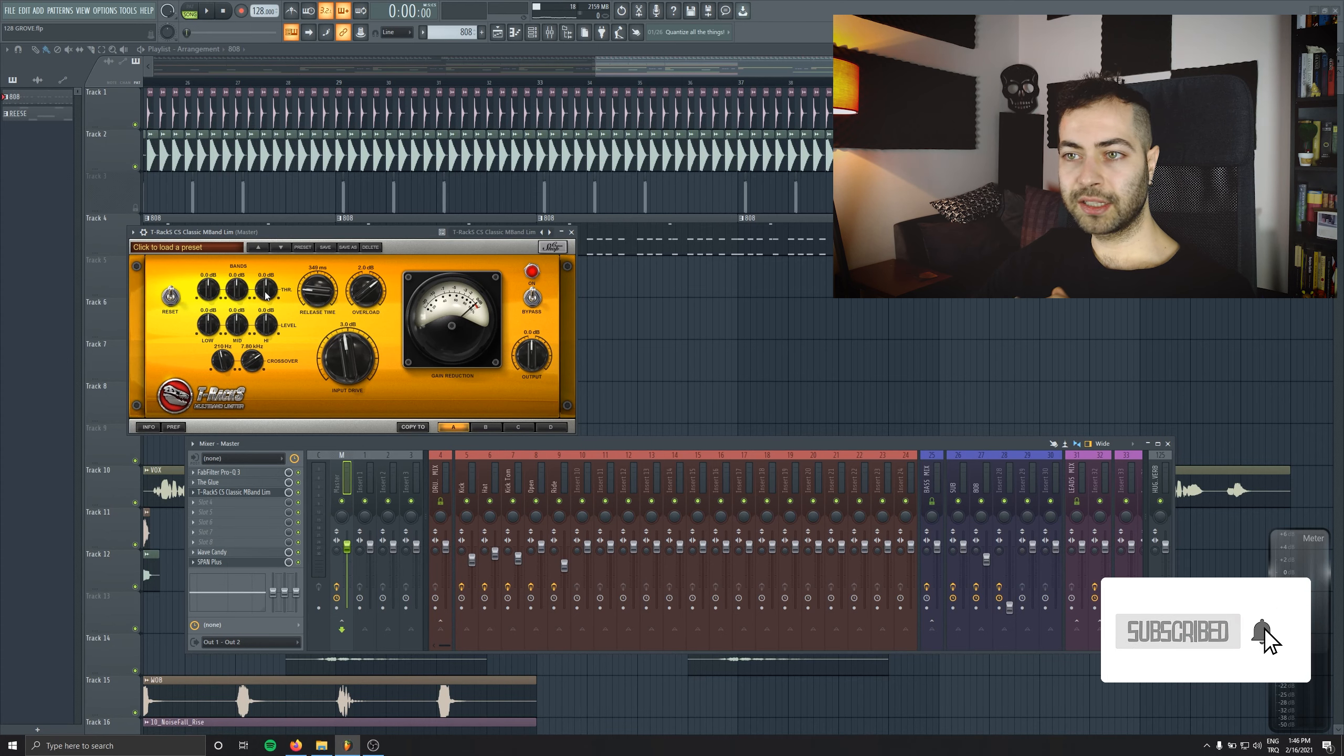
Set the multiband limiter's high band to 1.0 dB threshold and 2.2 dB level, with the input drive at 0.0 dB.
{"action": "left_click_drag", "start_coordinate": [266, 296], "coordinate": [265, 294]}
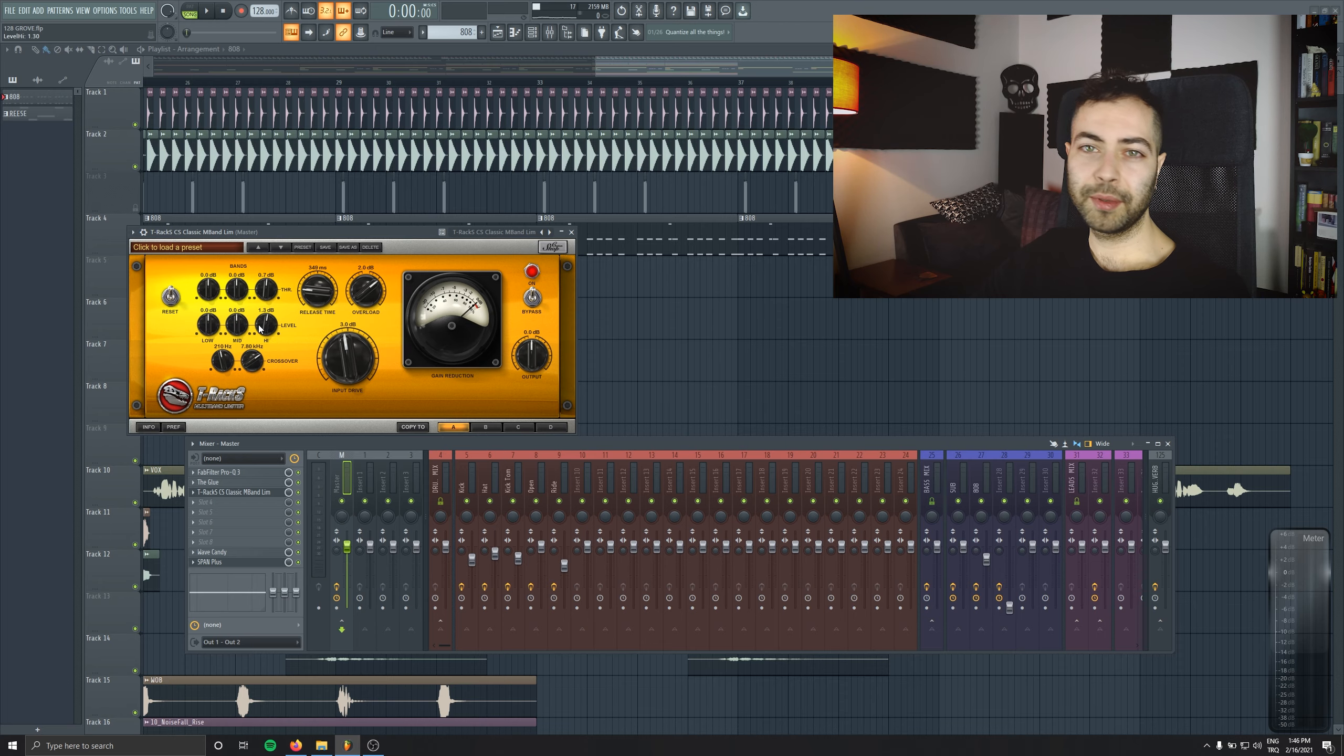
{"action": "left_click", "coordinate": [238, 564]}
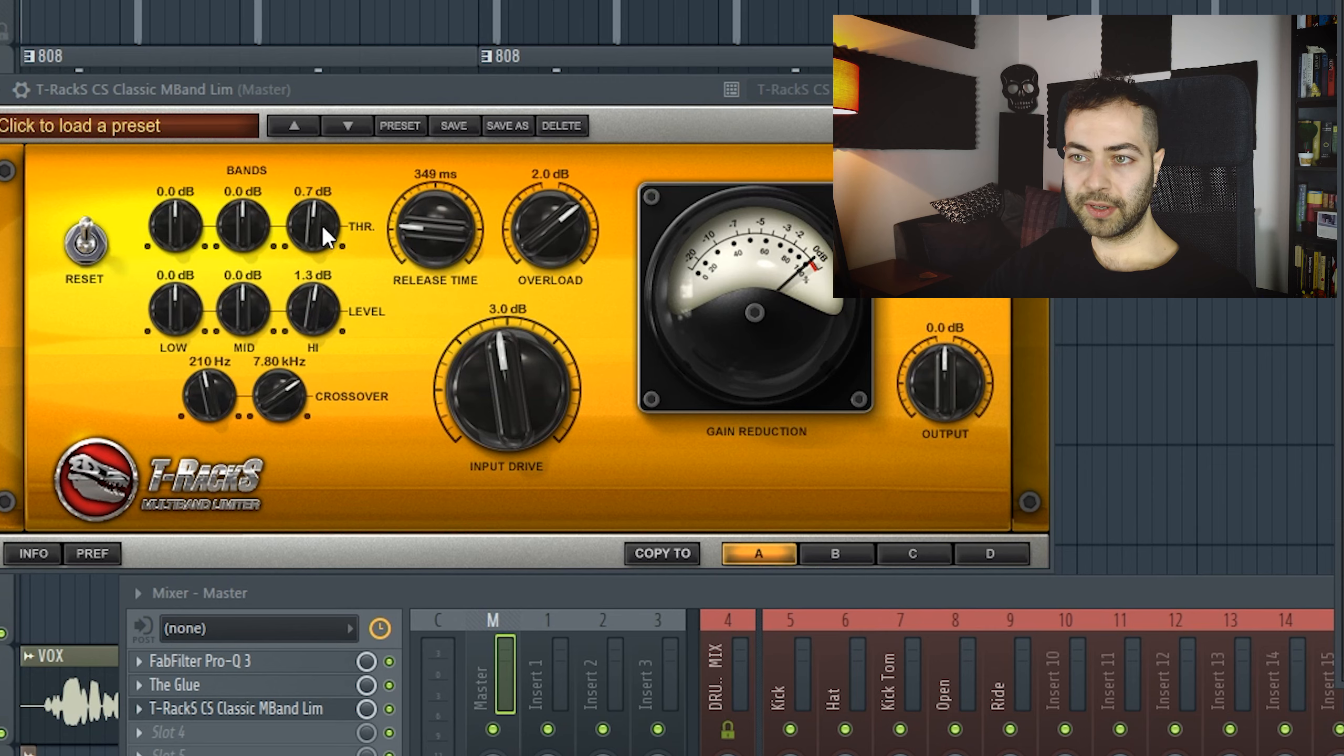
{"action": "left_click_drag", "start_coordinate": [324, 229], "coordinate": [318, 313]}
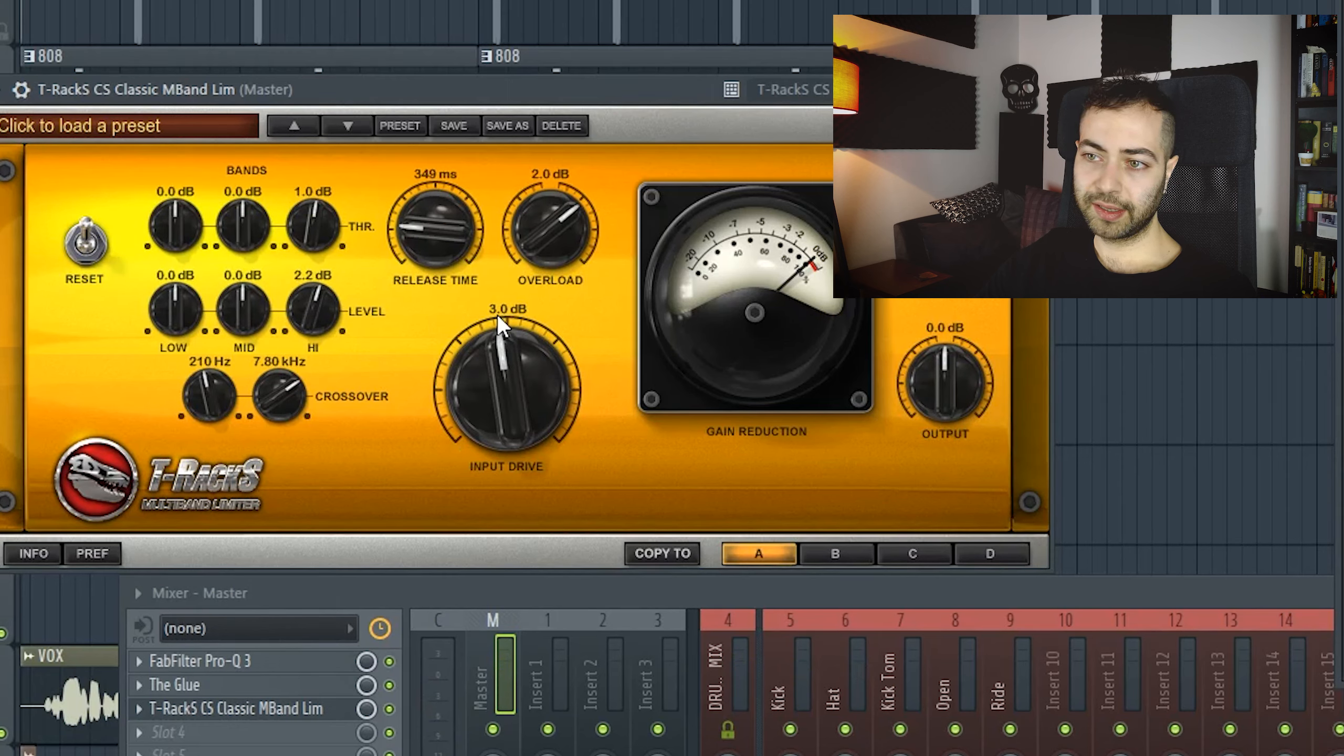
{"action": "mouse_move", "coordinate": [500, 372]}
{"action": "left_mouse_down"}
{"action": "mouse_move", "coordinate": [512, 369]}
{"action": "mouse_move", "coordinate": [512, 394]}
{"action": "left_mouse_up"}
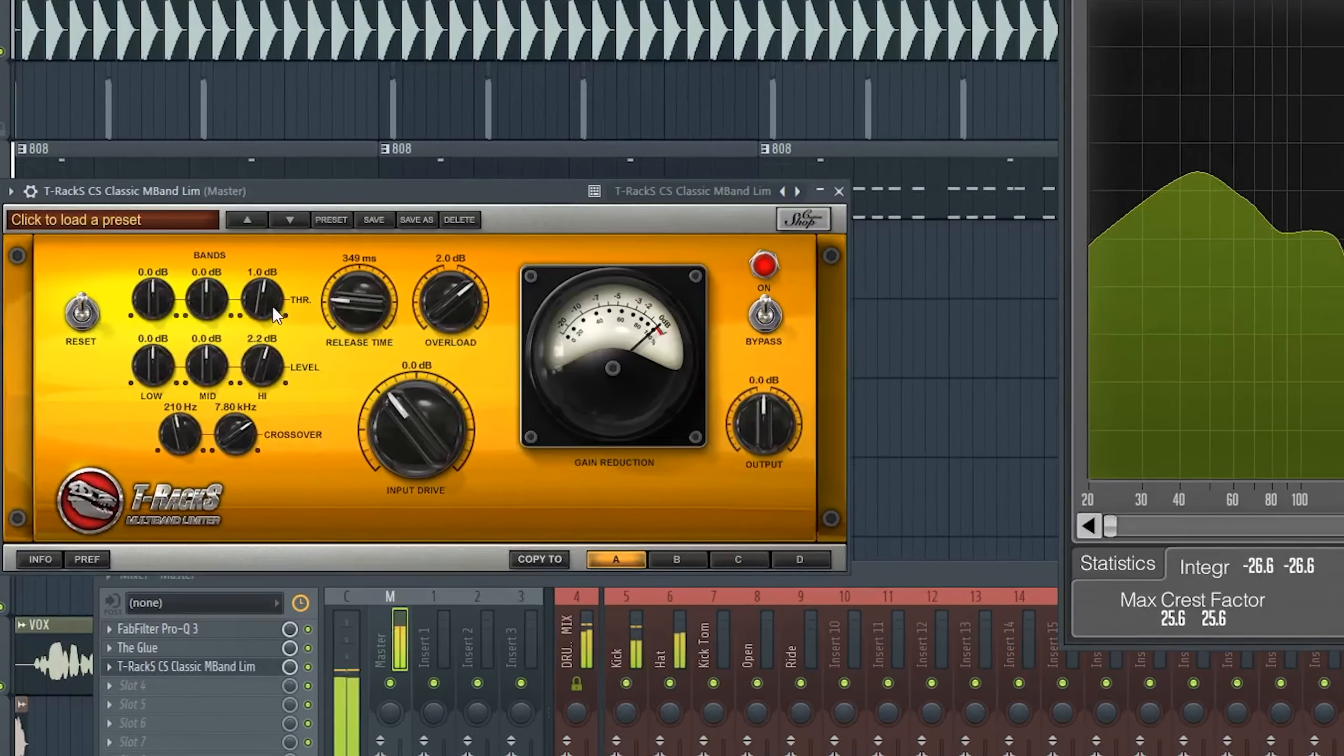
Fine-tune the limiter's high band during playback to a 1.3 dB threshold and a 2.6 dB level.
{"action": "left_click_drag", "start_coordinate": [273, 305], "coordinate": [253, 290]}
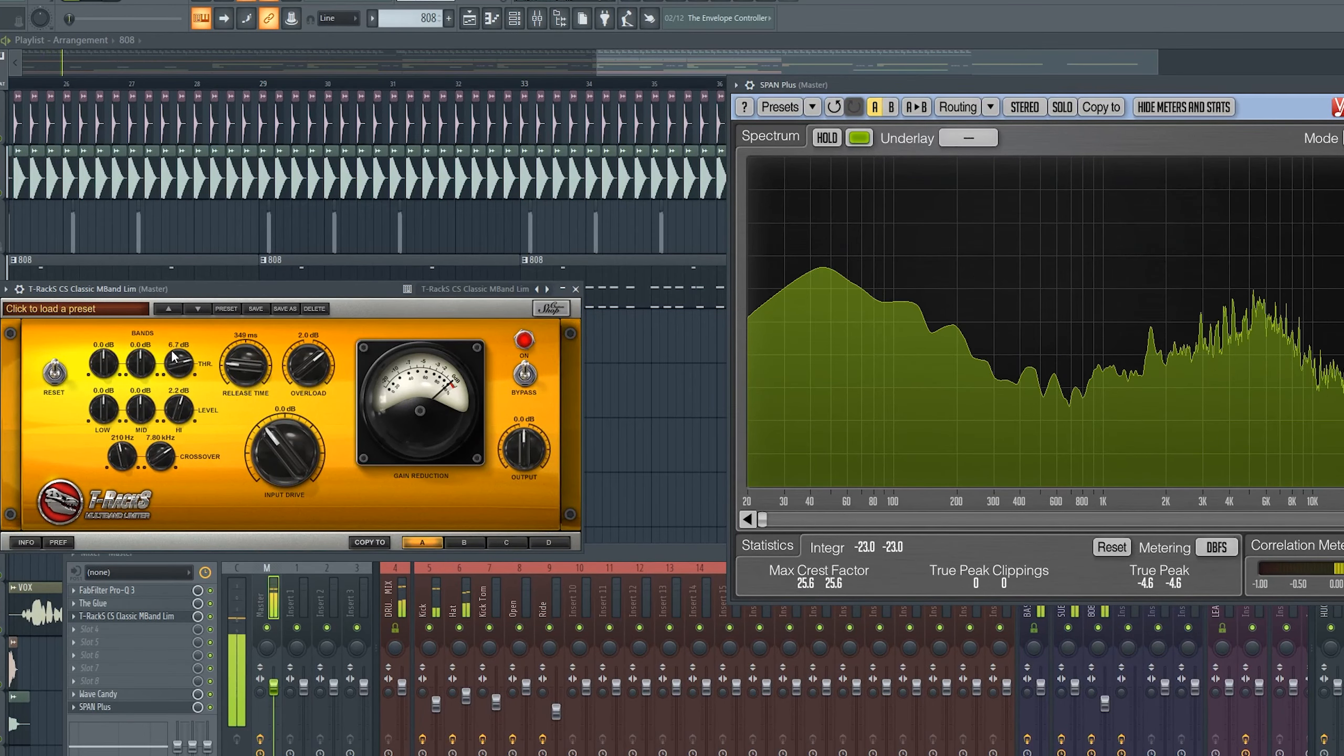
{"action": "left_click_drag", "start_coordinate": [172, 351], "coordinate": [175, 363]}
{"action": "mouse_move", "coordinate": [178, 412]}
{"action": "left_mouse_down"}
{"action": "mouse_move", "coordinate": [177, 392]}
{"action": "mouse_move", "coordinate": [178, 419]}
{"action": "left_mouse_up"}
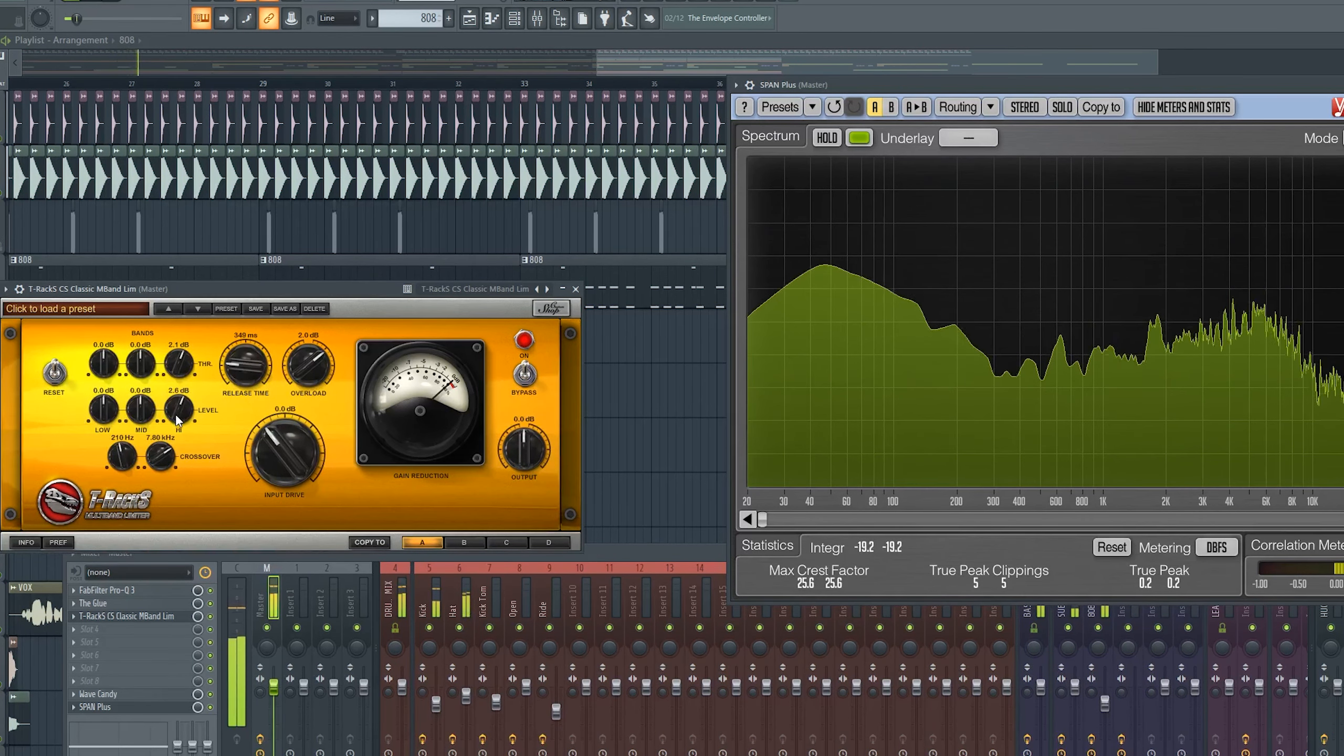
{"action": "left_click_drag", "start_coordinate": [171, 359], "coordinate": [166, 372]}
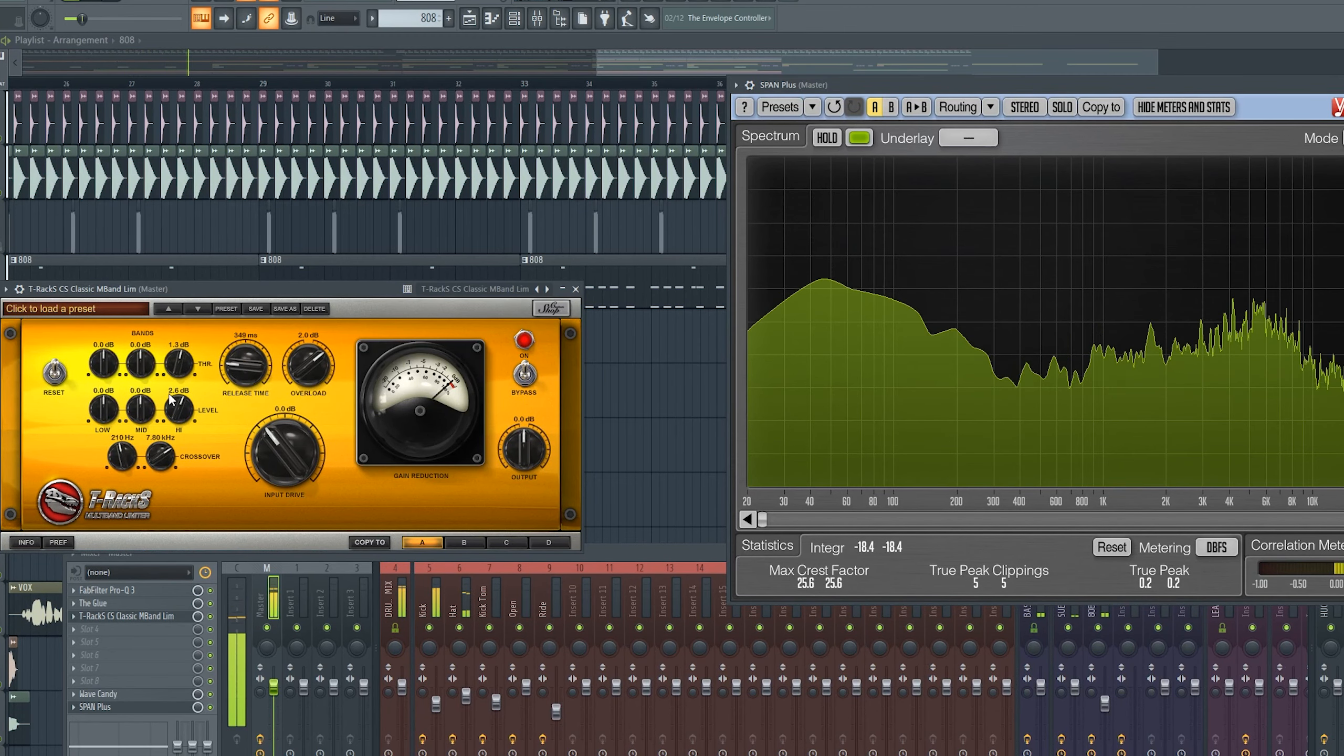
Bypass and re-enable the multiband limiter during playback to compare the high band boost, watching the SPAN spectrum.
{"action": "left_click_drag", "start_coordinate": [317, 289], "coordinate": [361, 302]}
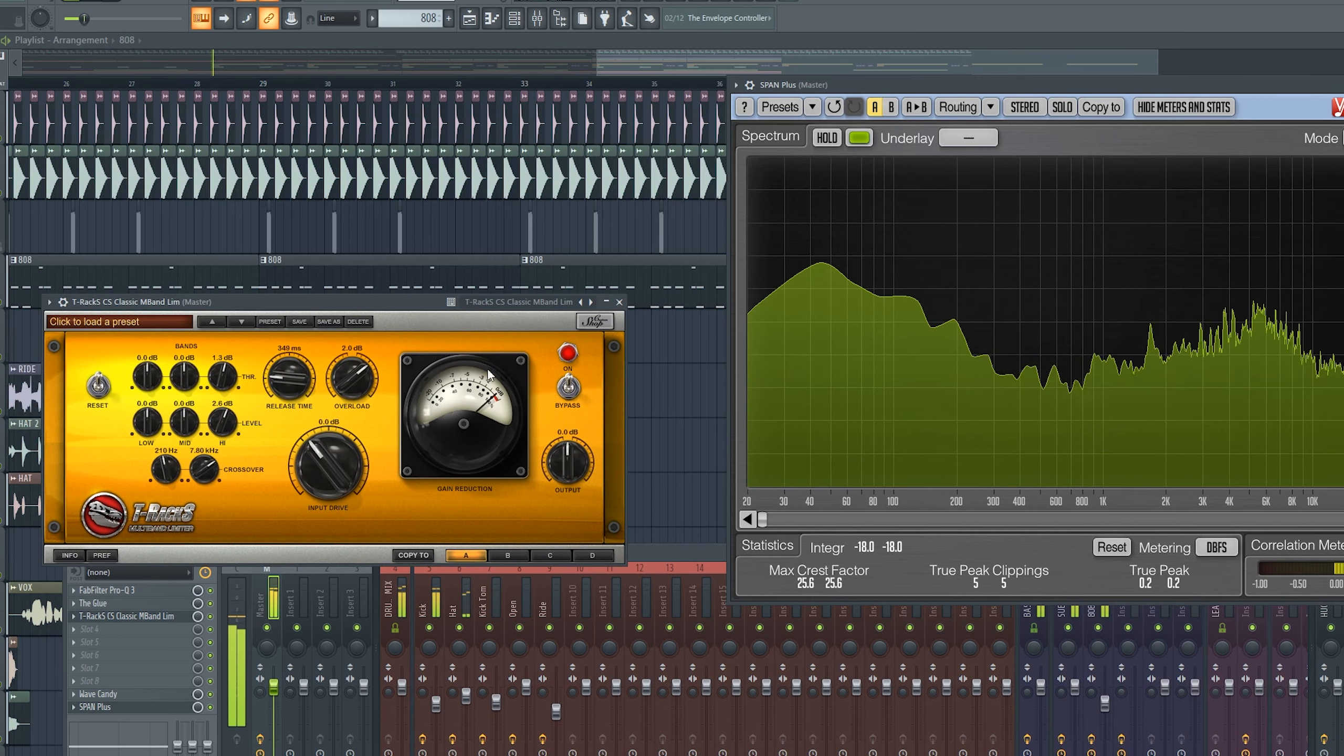
{"action": "left_click", "coordinate": [567, 388]}
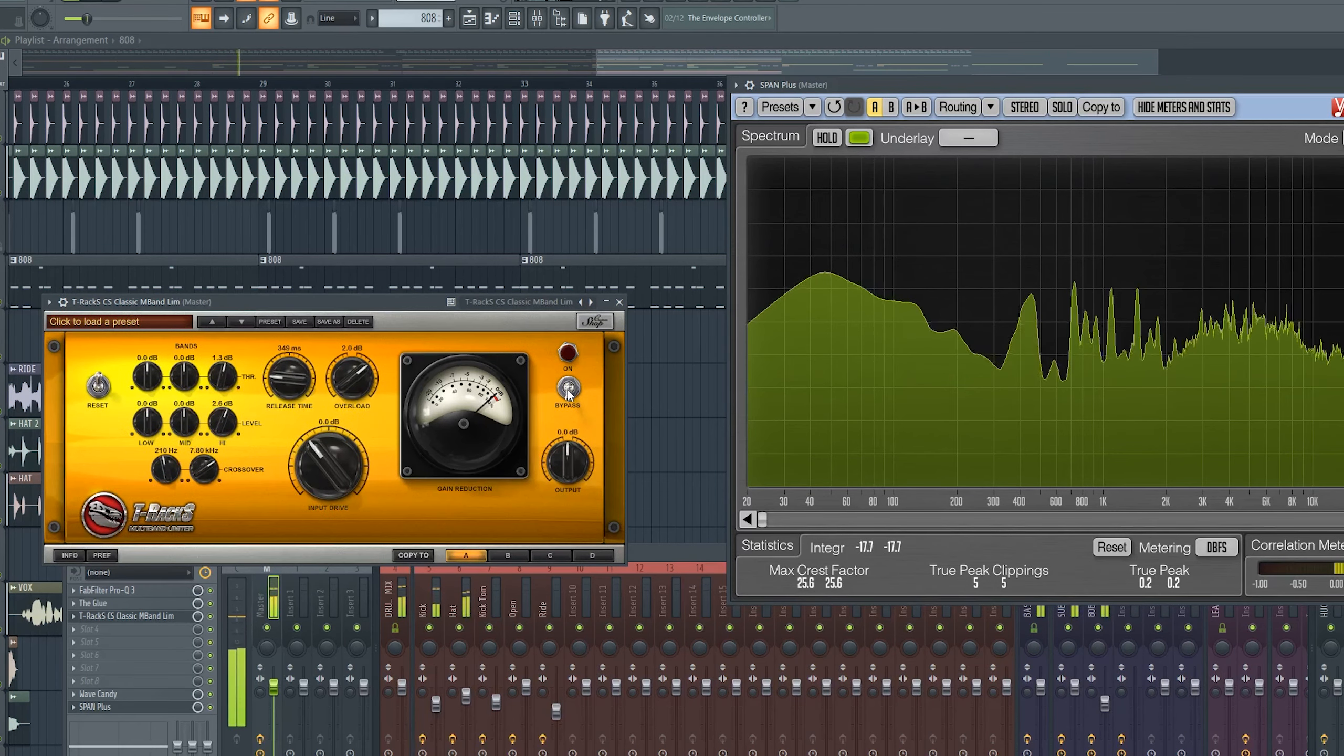
{"action": "left_click", "coordinate": [567, 389]}
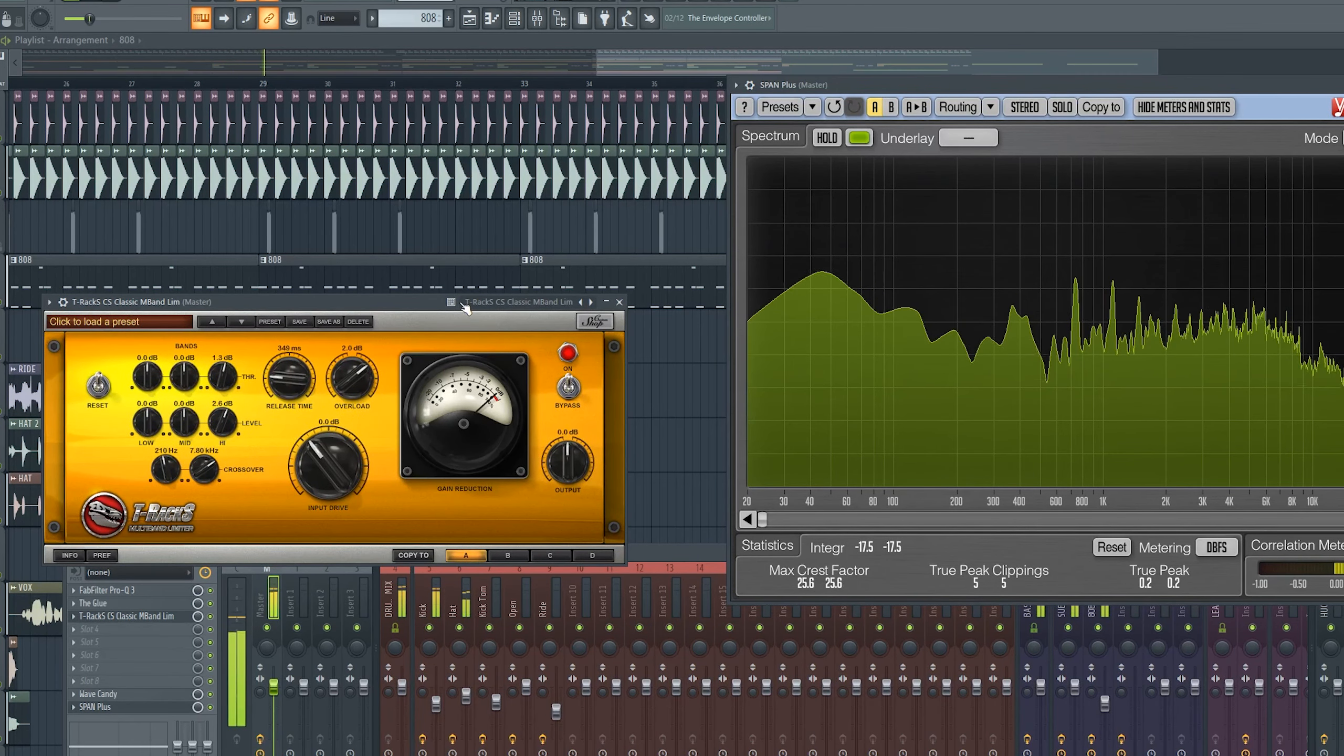
{"action": "left_click_drag", "start_coordinate": [421, 303], "coordinate": [531, 341]}
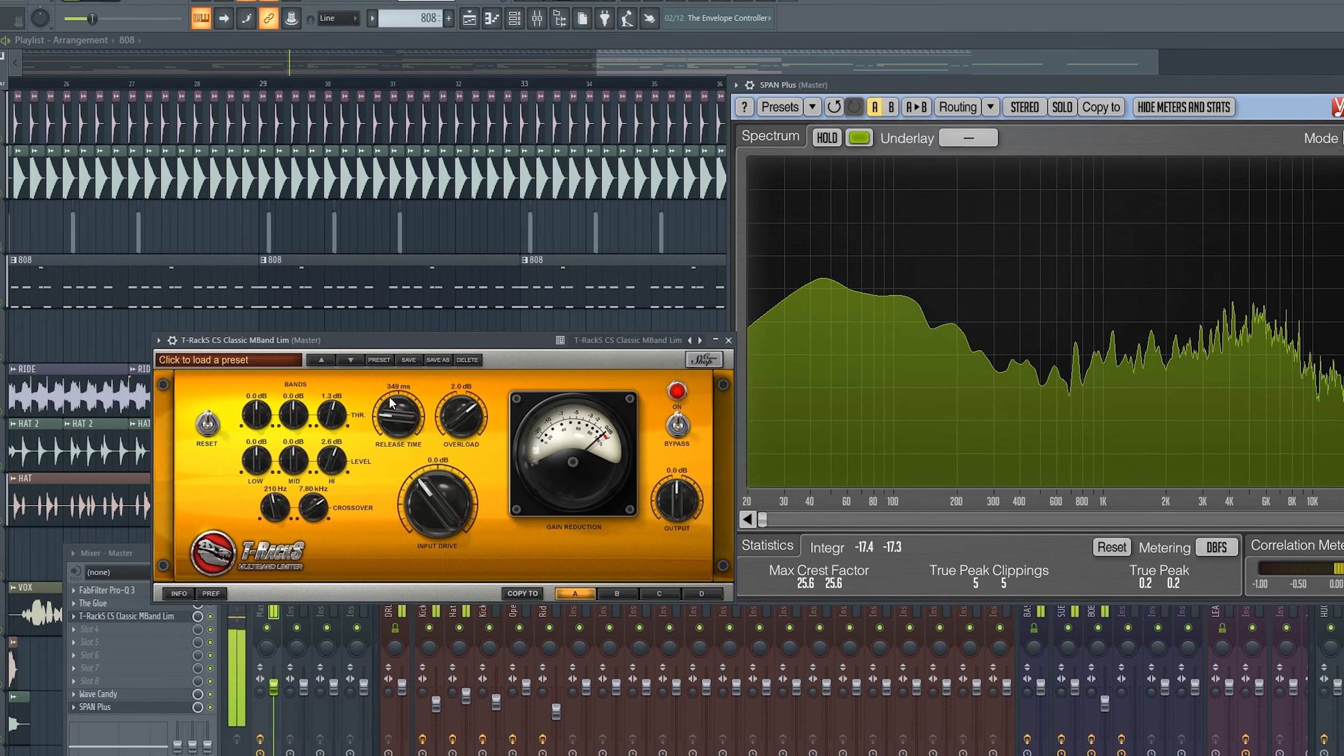
Raise the limiter's mid band level to 1.1 dB and compare the limiter bypassed and active during playback.
{"action": "left_click_drag", "start_coordinate": [293, 469], "coordinate": [289, 463]}
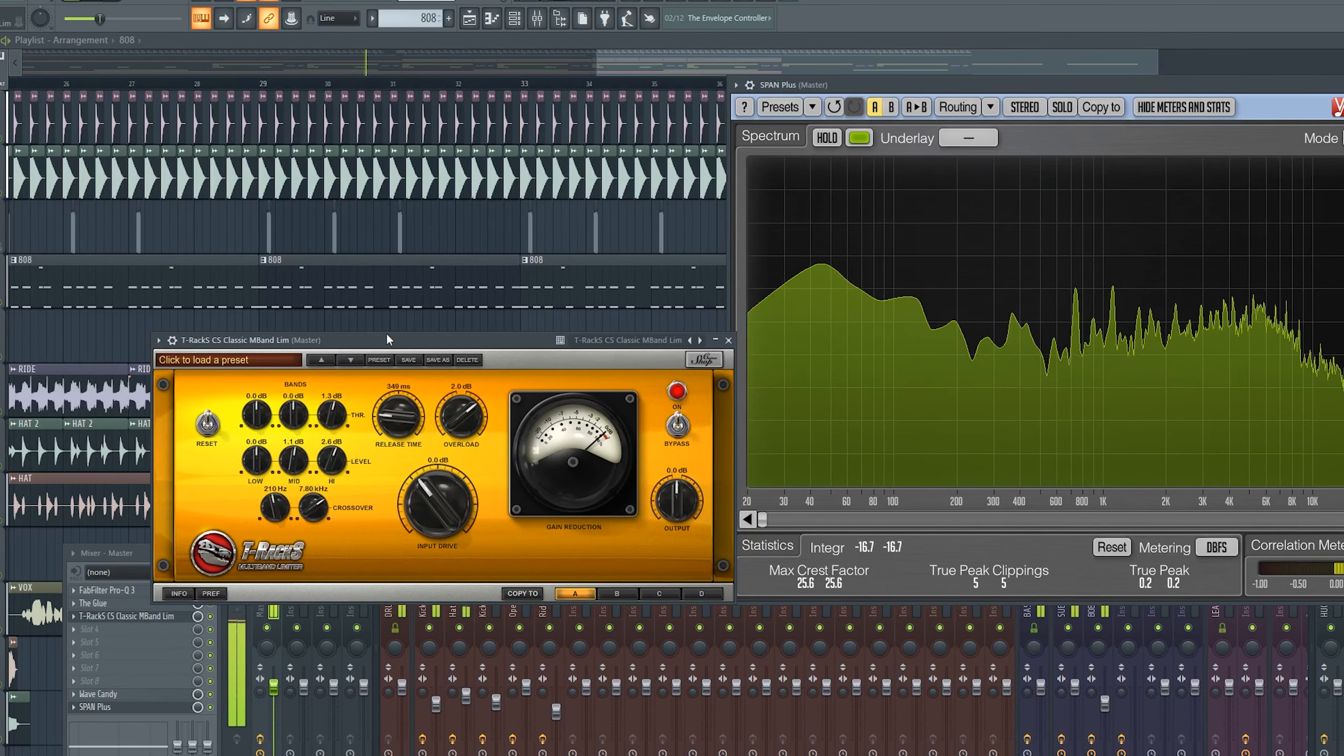
{"action": "left_click", "coordinate": [677, 426]}
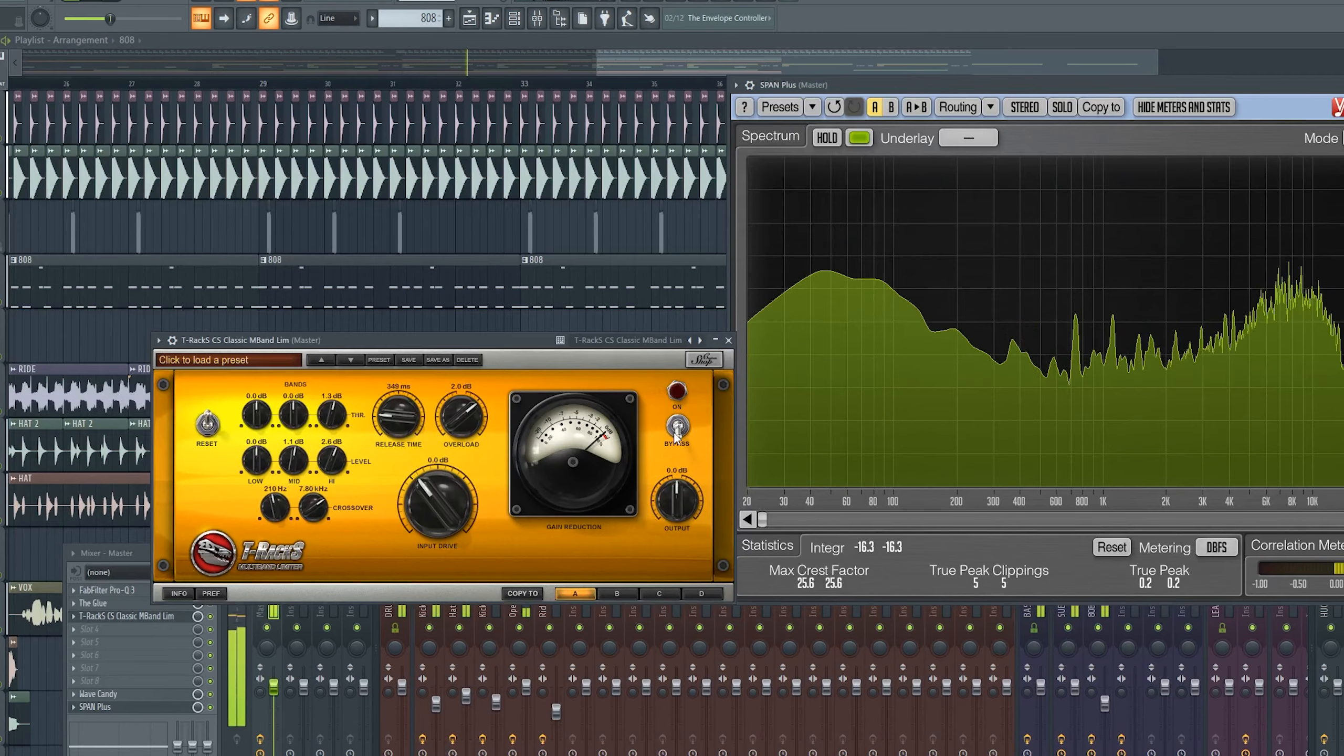
{"action": "left_click", "coordinate": [674, 433]}
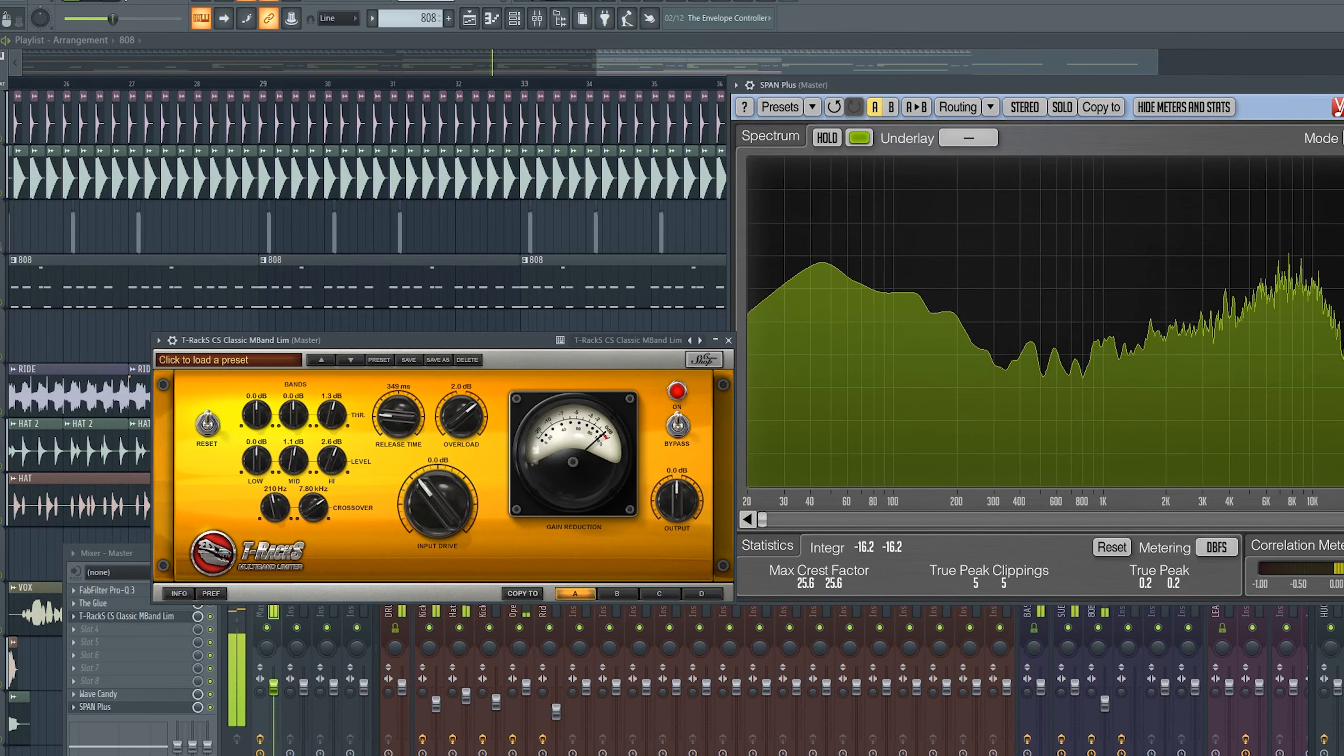
{"action": "key", "text": "space"}
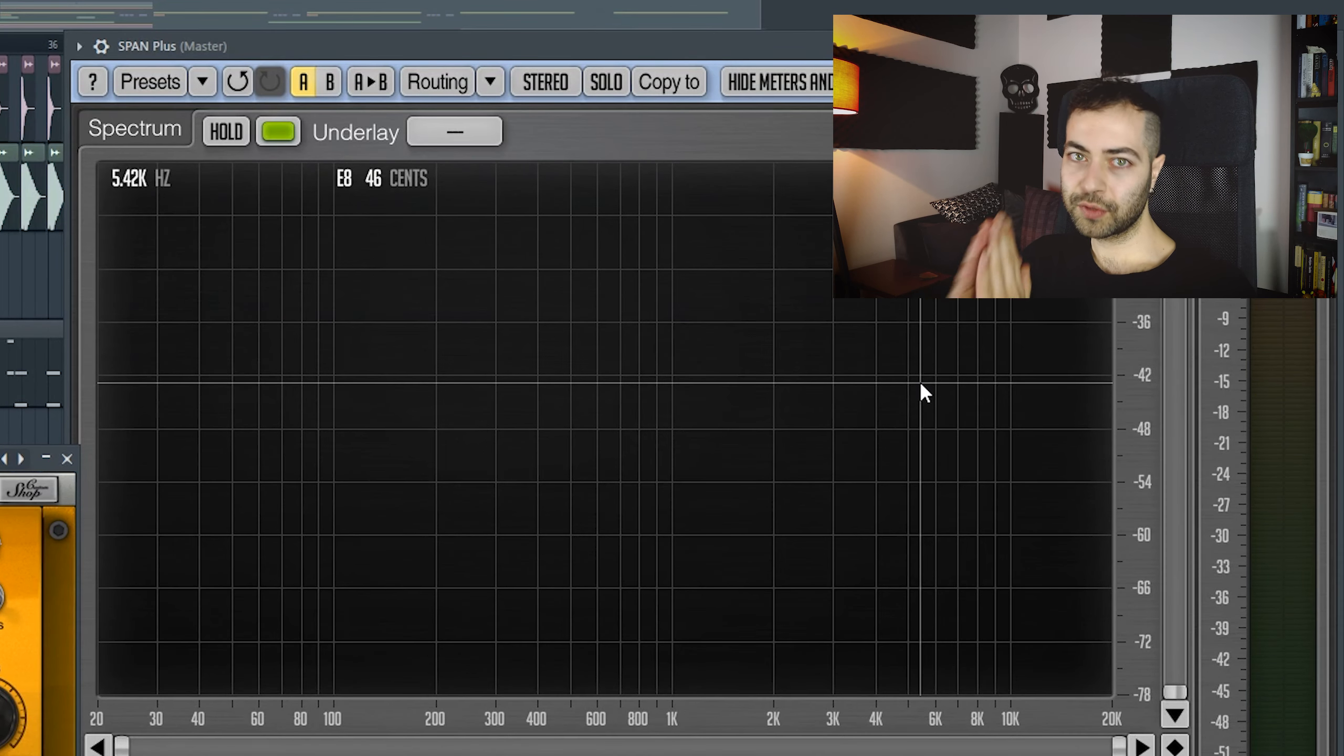
{"action": "key", "text": "space"}
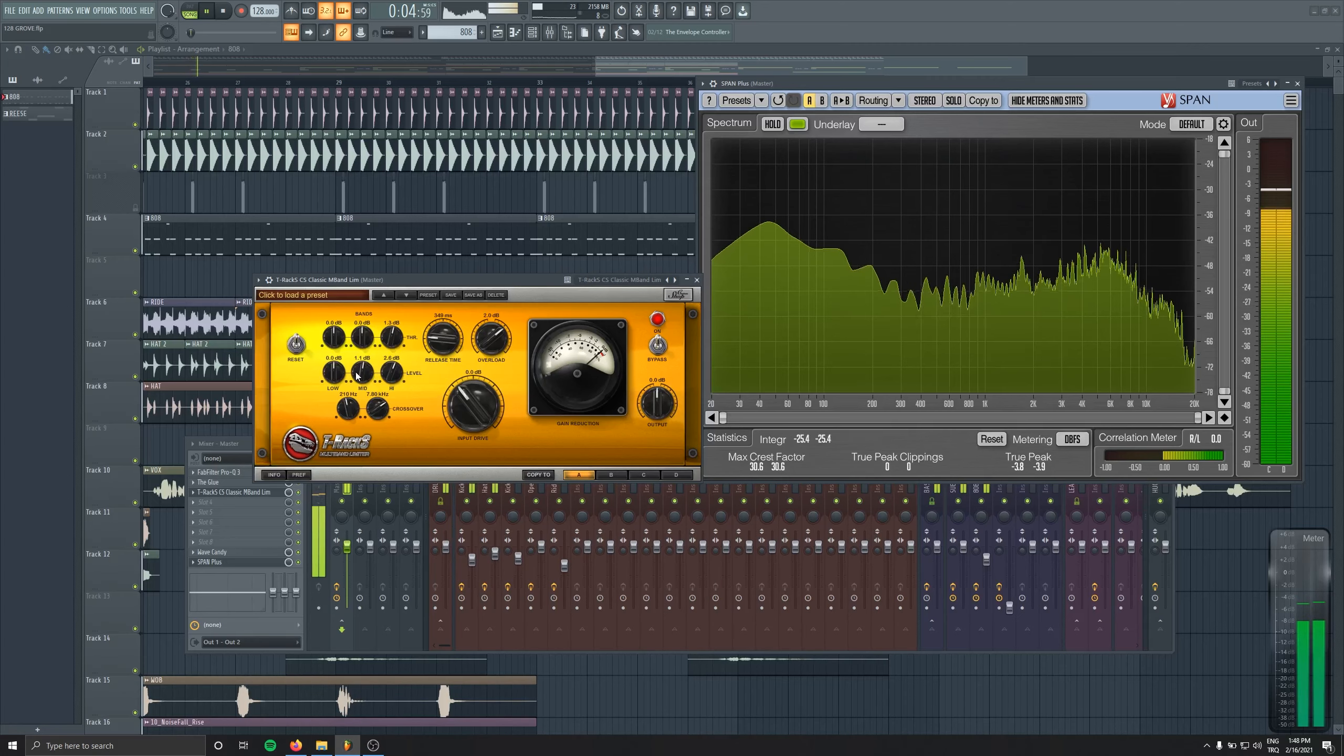
Raise the multiband limiter's mid band level to 1.3 dB and compare the limiter bypassed and active during playback.
{"action": "scroll", "coordinate": [357, 376], "scroll_direction": "up", "scroll_amount": 2}
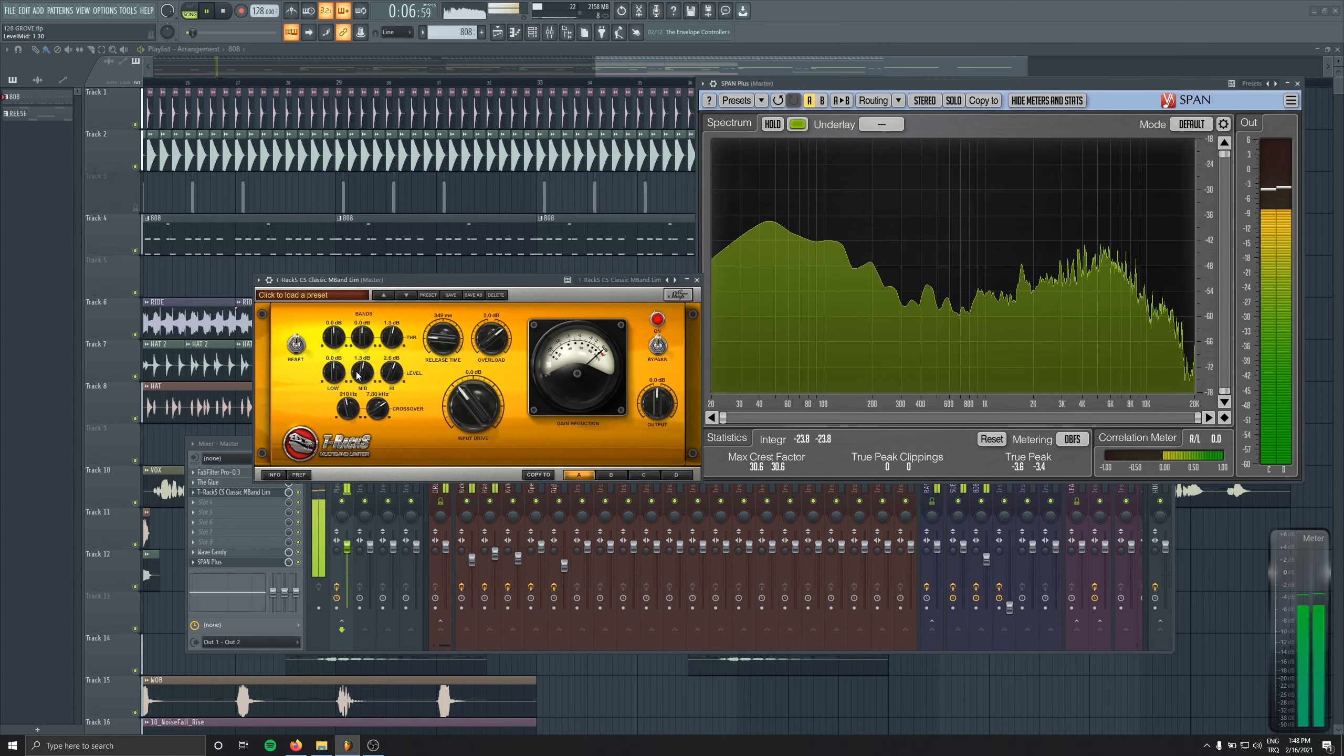
{"action": "left_click", "coordinate": [659, 347]}
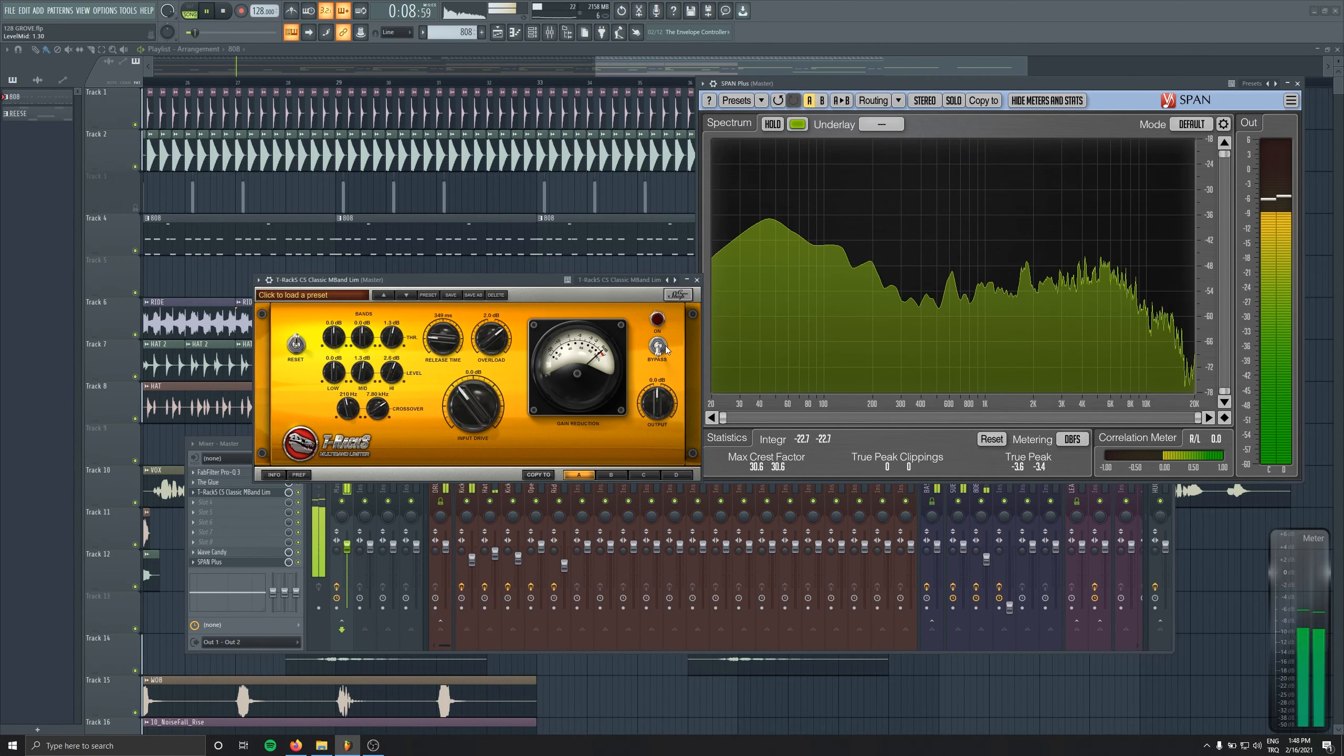
{"action": "left_click", "coordinate": [658, 347]}
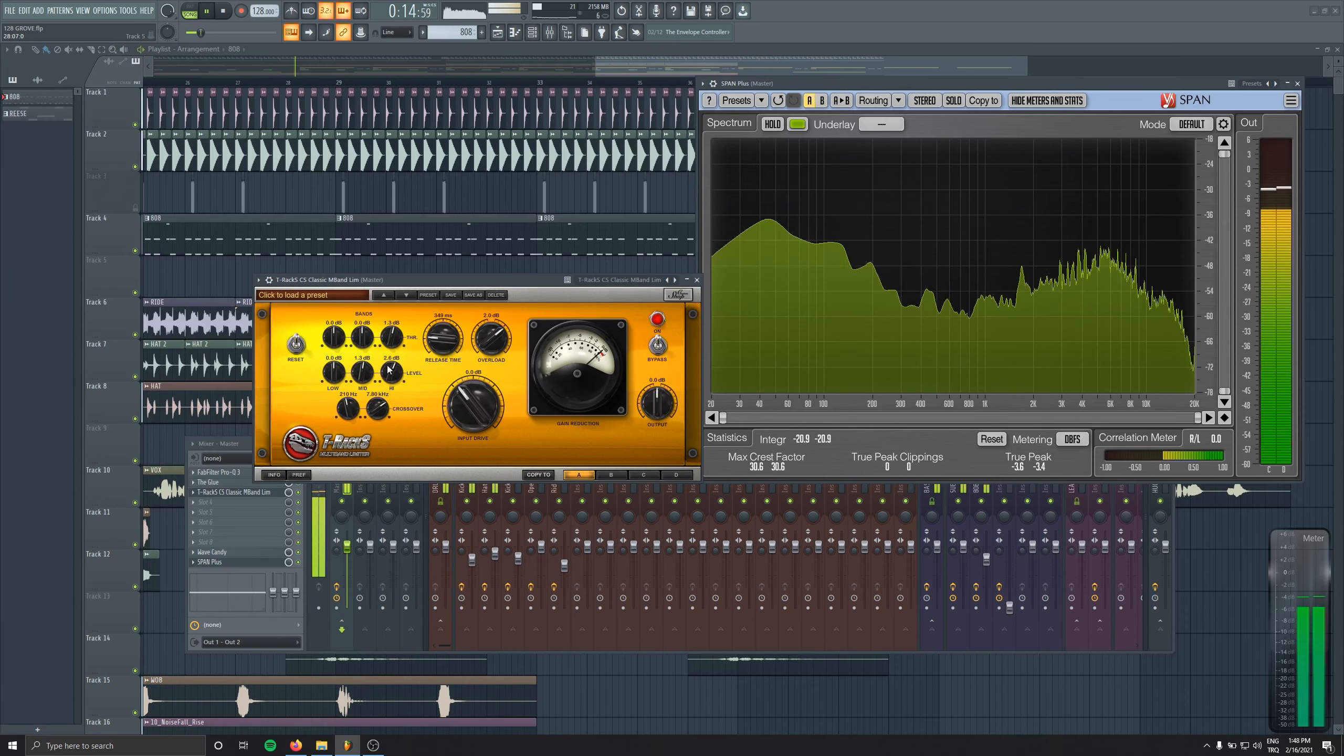
Lower the multiband limiter's high band level to 1.9 dB, stop playback and close the plugin.
{"action": "left_click_drag", "start_coordinate": [393, 370], "coordinate": [397, 375]}
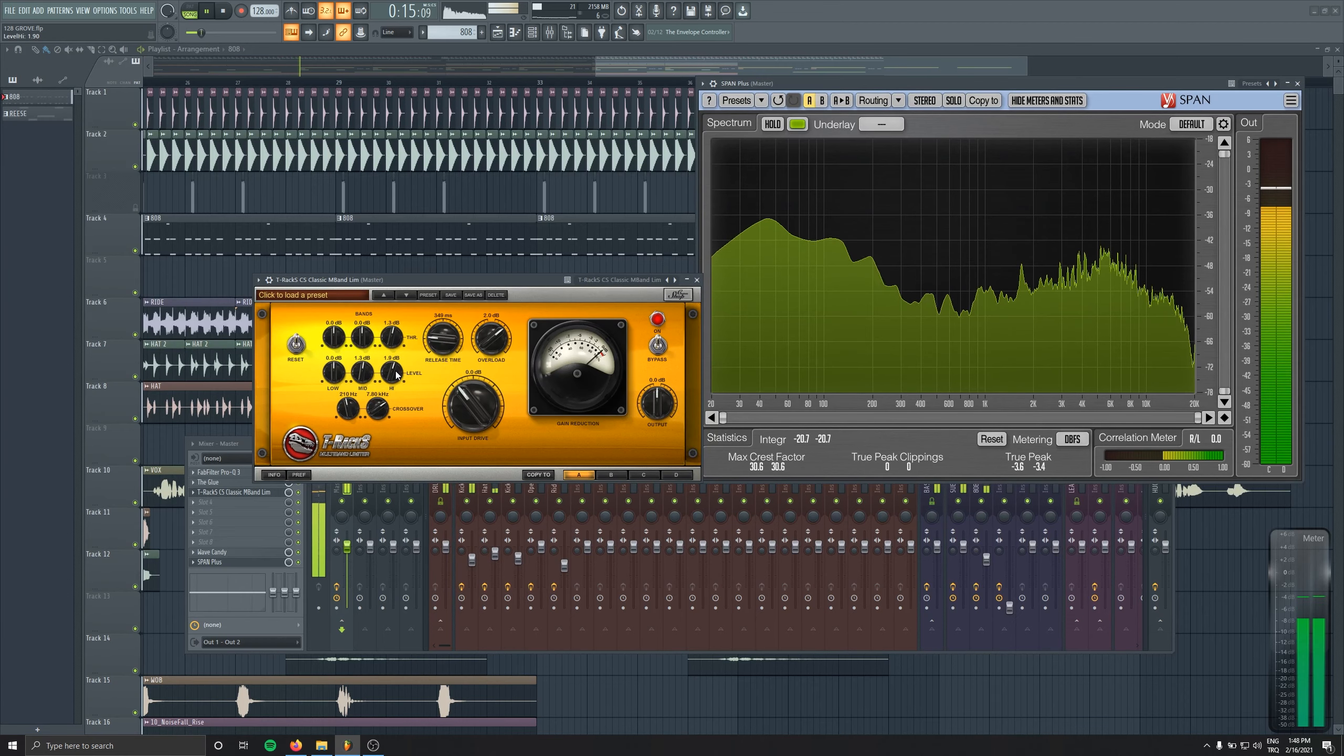
{"action": "left_click", "coordinate": [225, 14]}
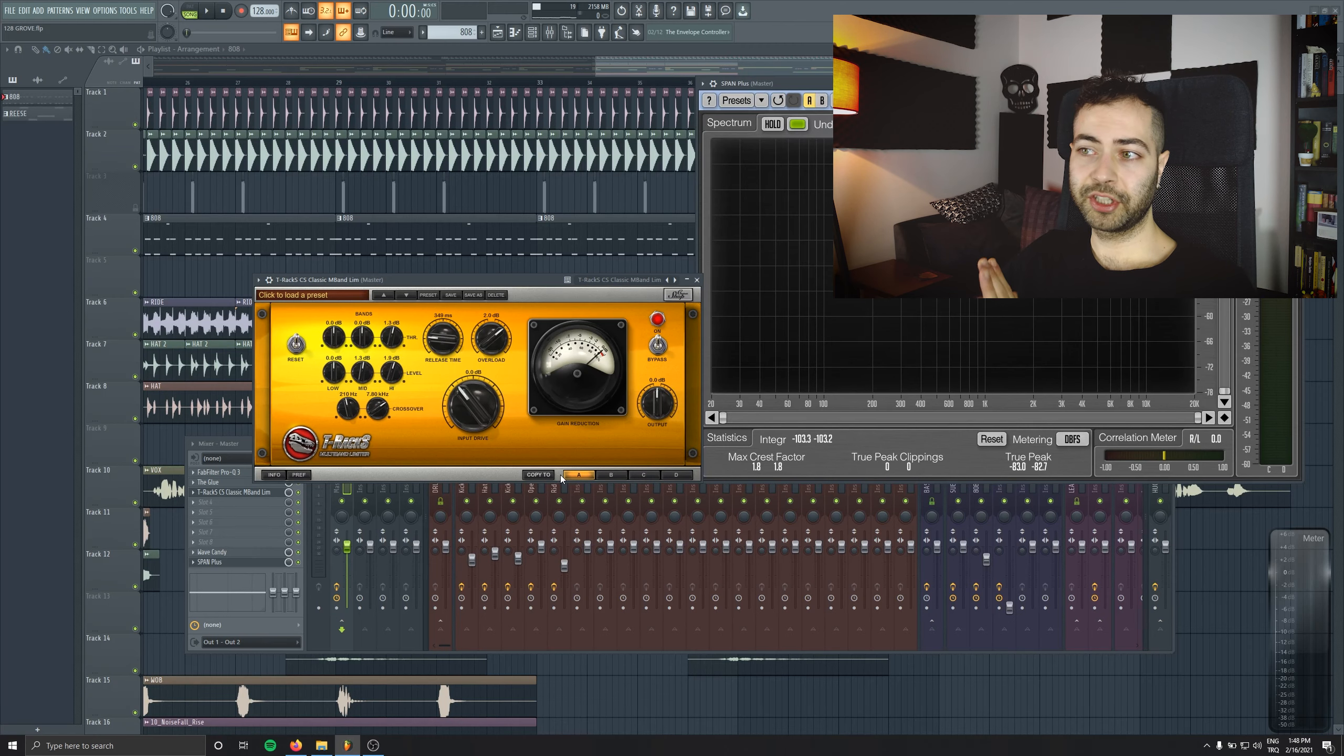
{"action": "left_click", "coordinate": [696, 279]}
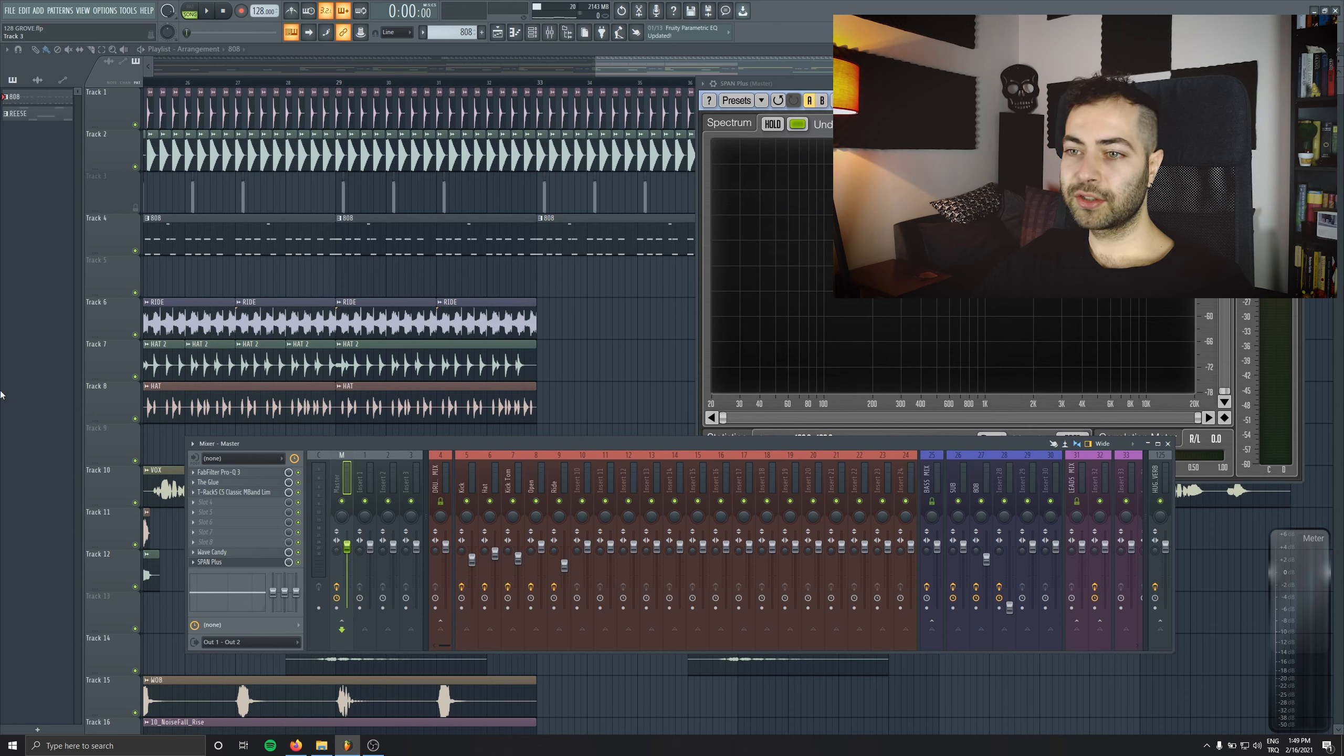
Review the settings of The Glue and the multiband limiter on the master, closing both plugin windows.
{"action": "left_click", "coordinate": [259, 484]}
{"action": "left_click", "coordinate": [258, 492]}
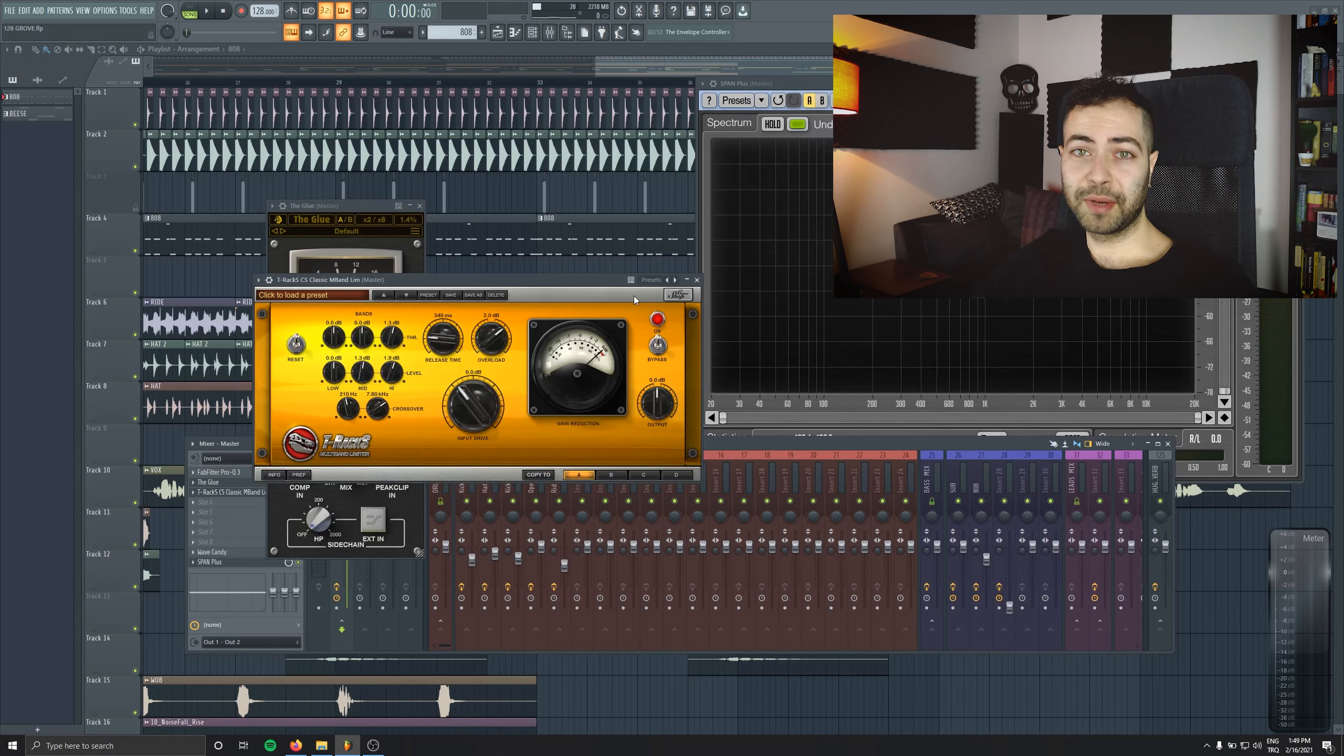
{"action": "left_click", "coordinate": [696, 280]}
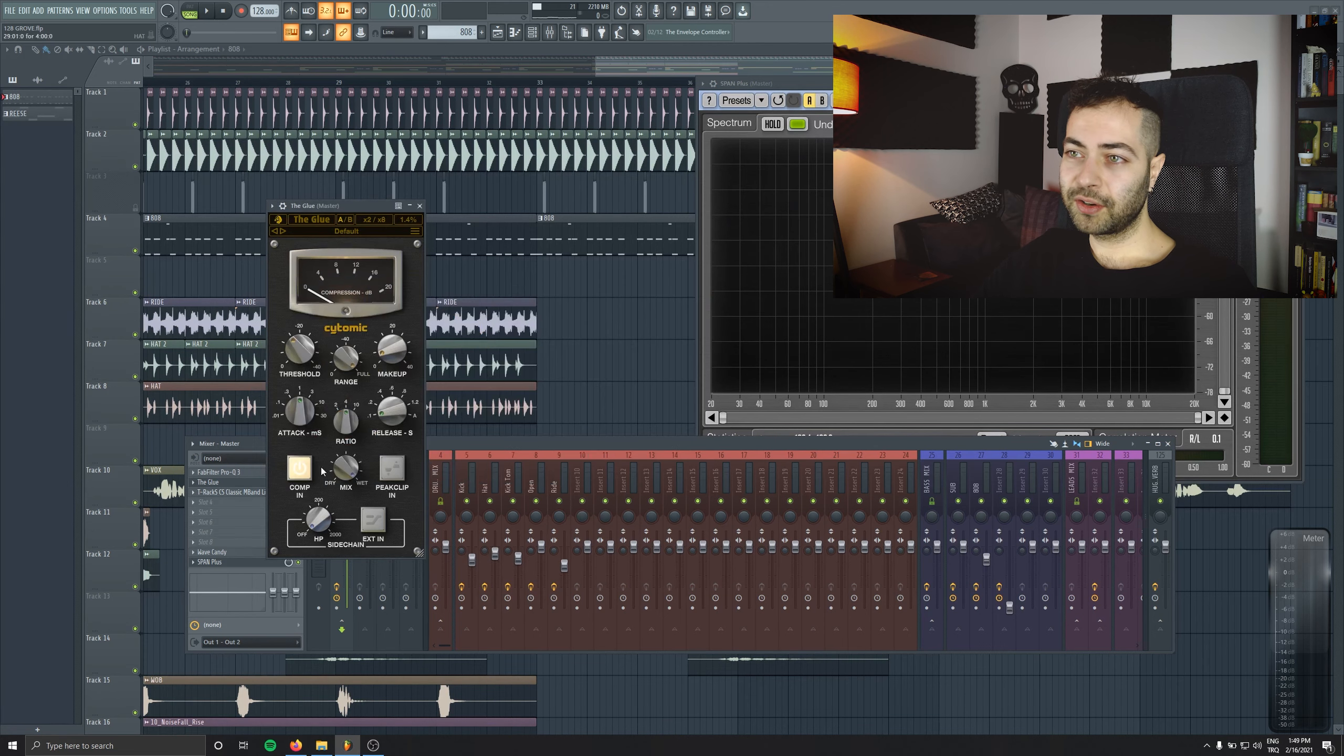
{"action": "left_click", "coordinate": [421, 206]}
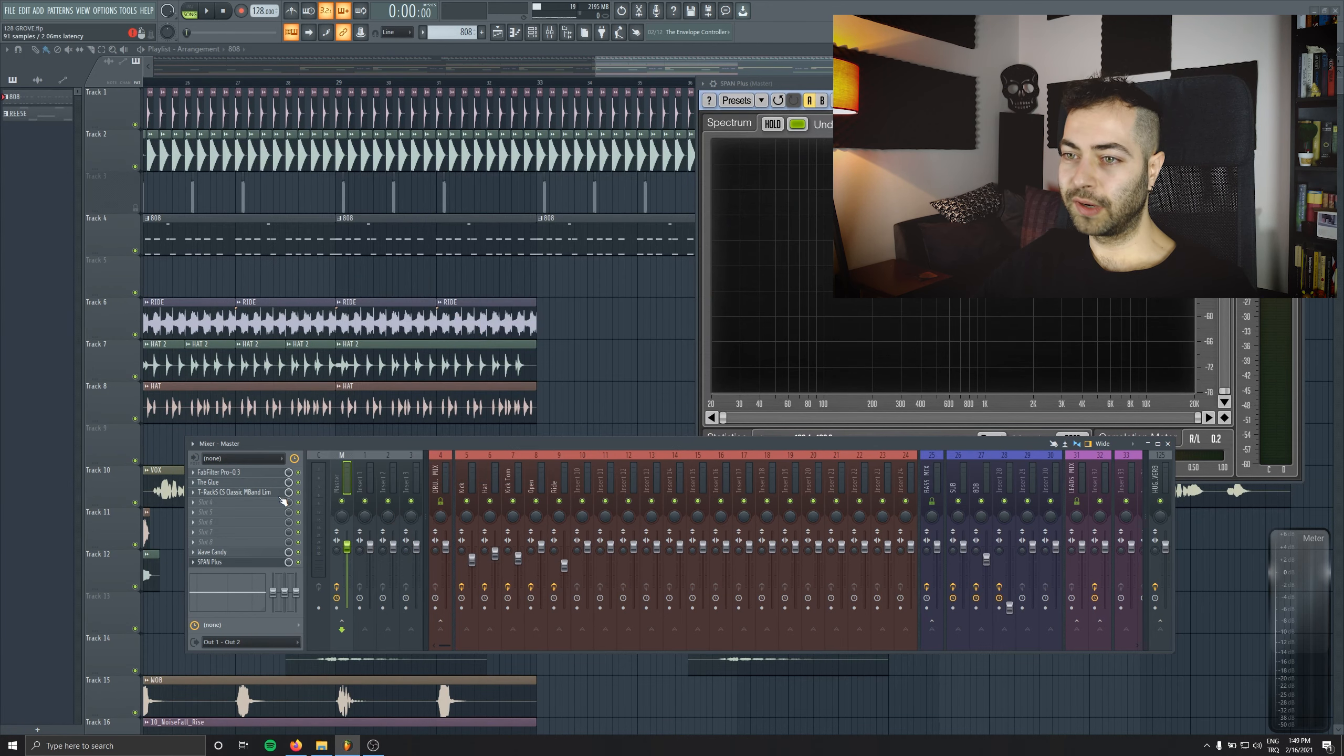
{"action": "left_click", "coordinate": [258, 492]}
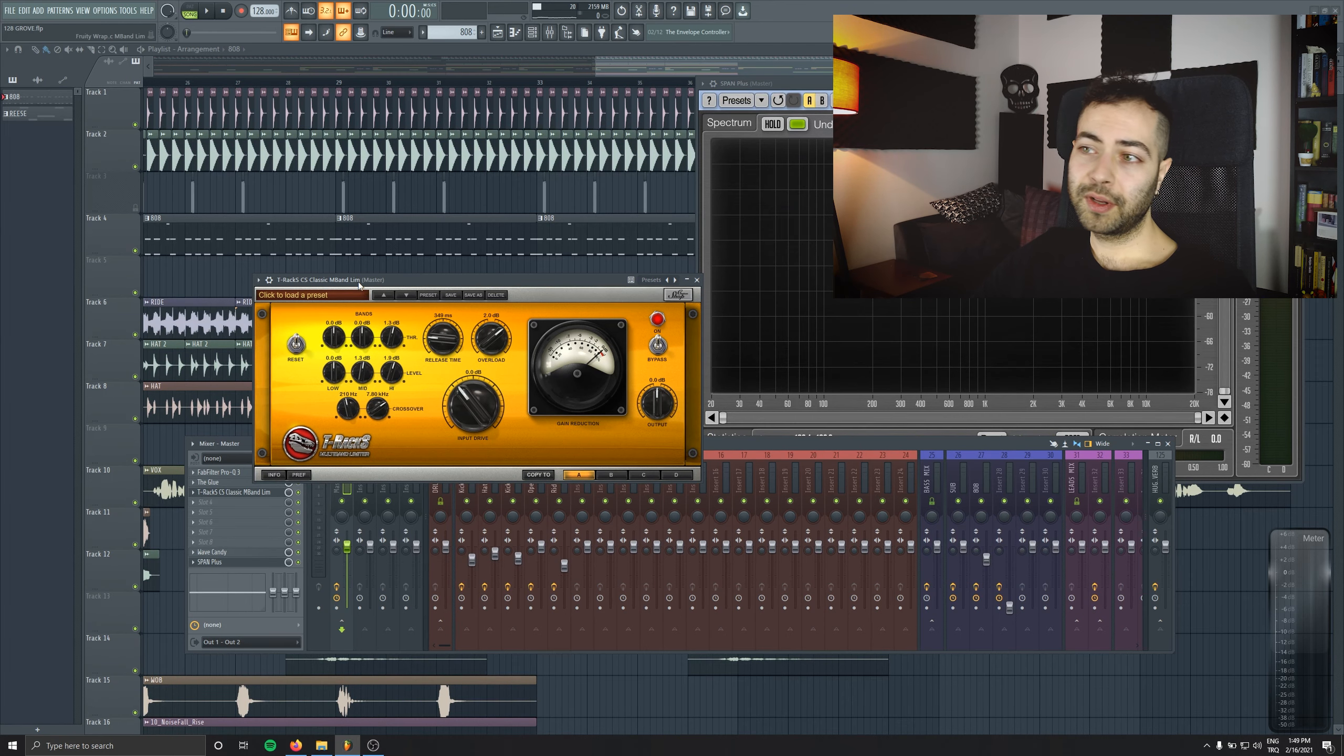
{"action": "left_click", "coordinate": [696, 280]}
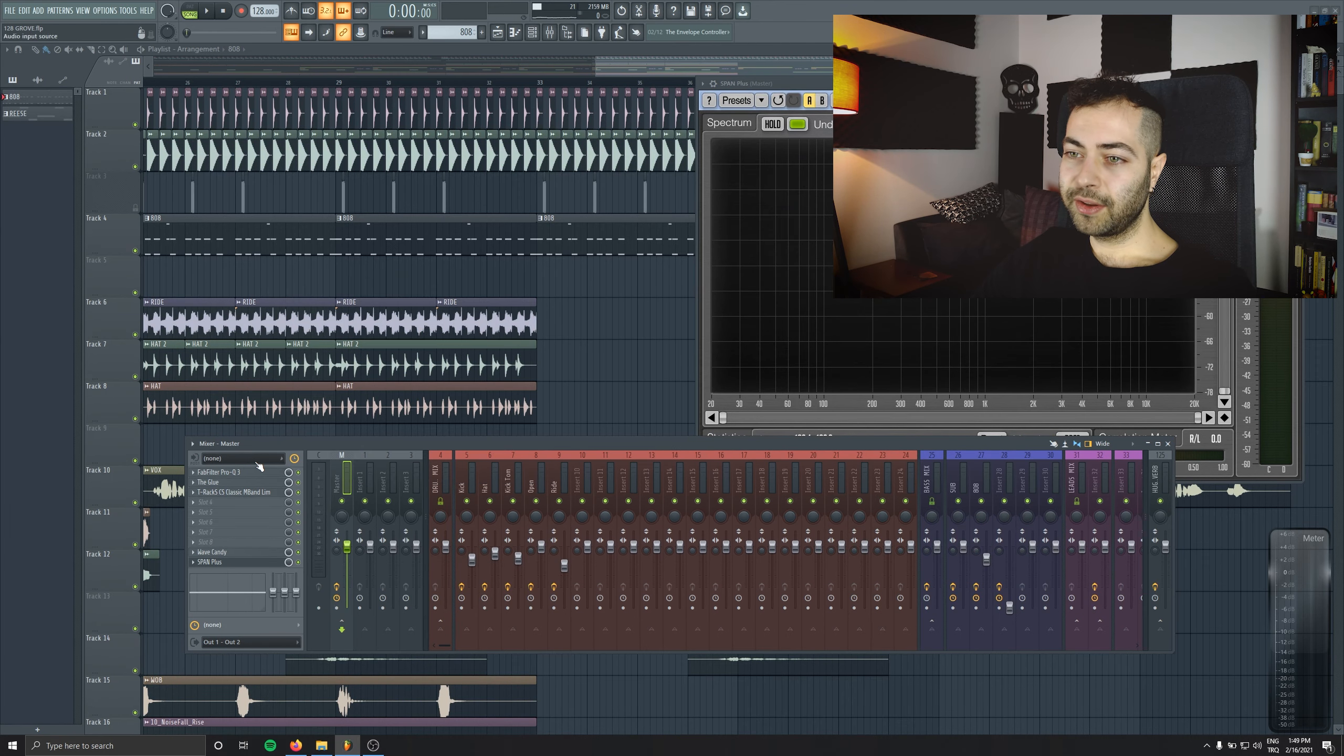
Load FabFilter Pro-L 2 into the master's fourth effect slot and choose the EDM - Punchy preset.
{"action": "left_click", "coordinate": [239, 508]}
{"action": "left_click", "coordinate": [340, 26]}
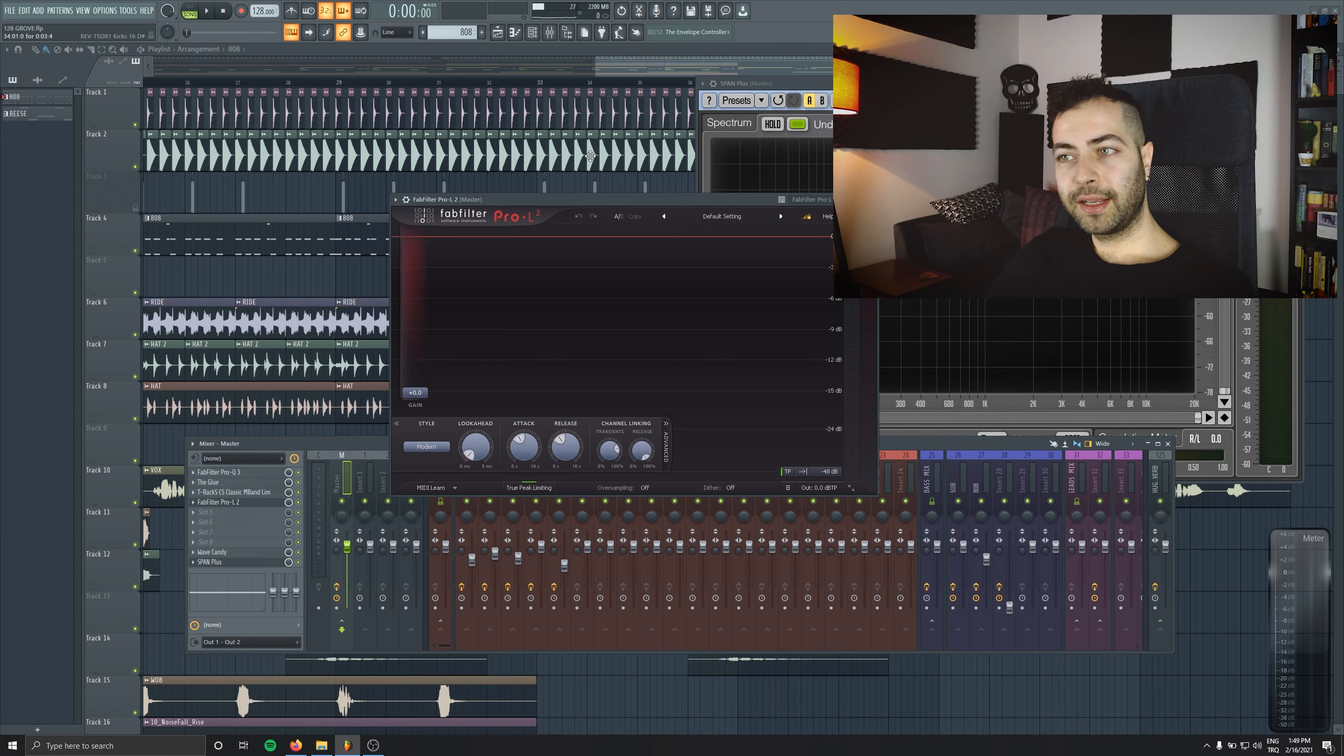
{"action": "left_click_drag", "start_coordinate": [646, 200], "coordinate": [551, 216]}
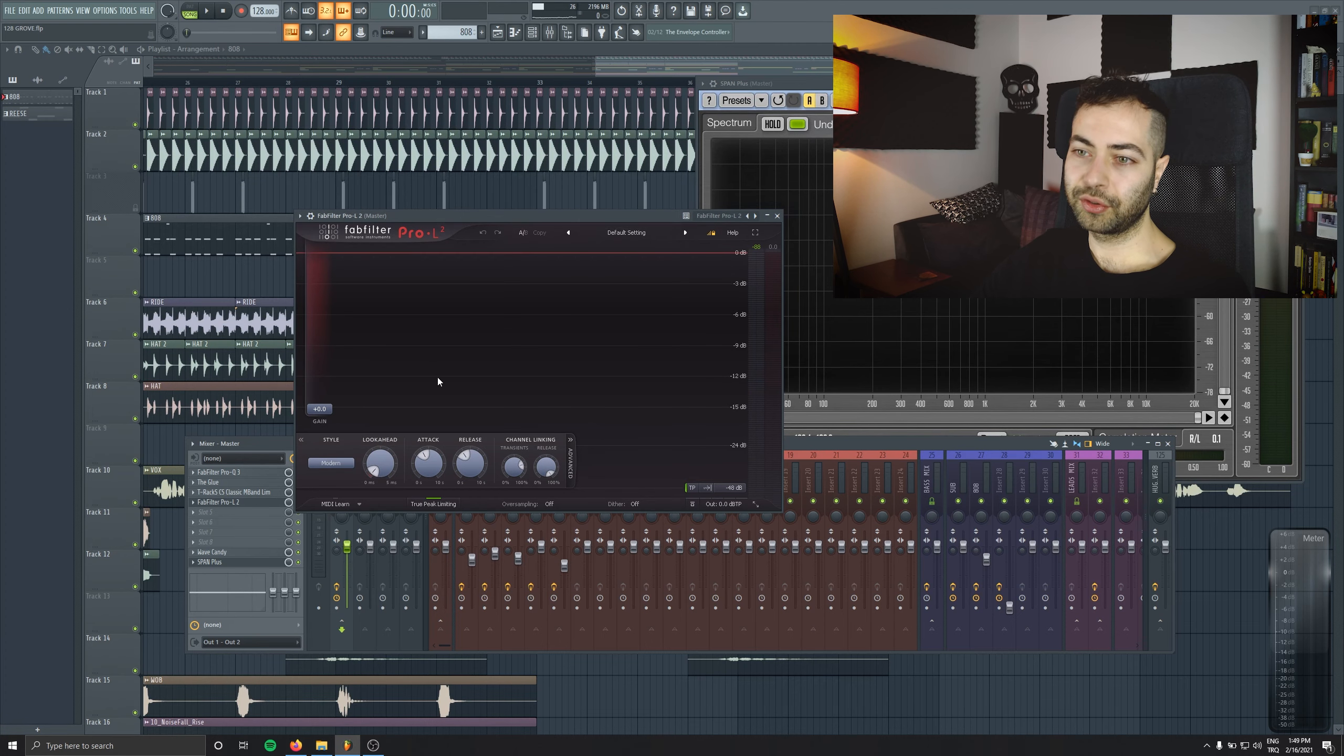
{"action": "left_click", "coordinate": [624, 234]}
{"action": "mouse_move", "coordinate": [633, 257]}
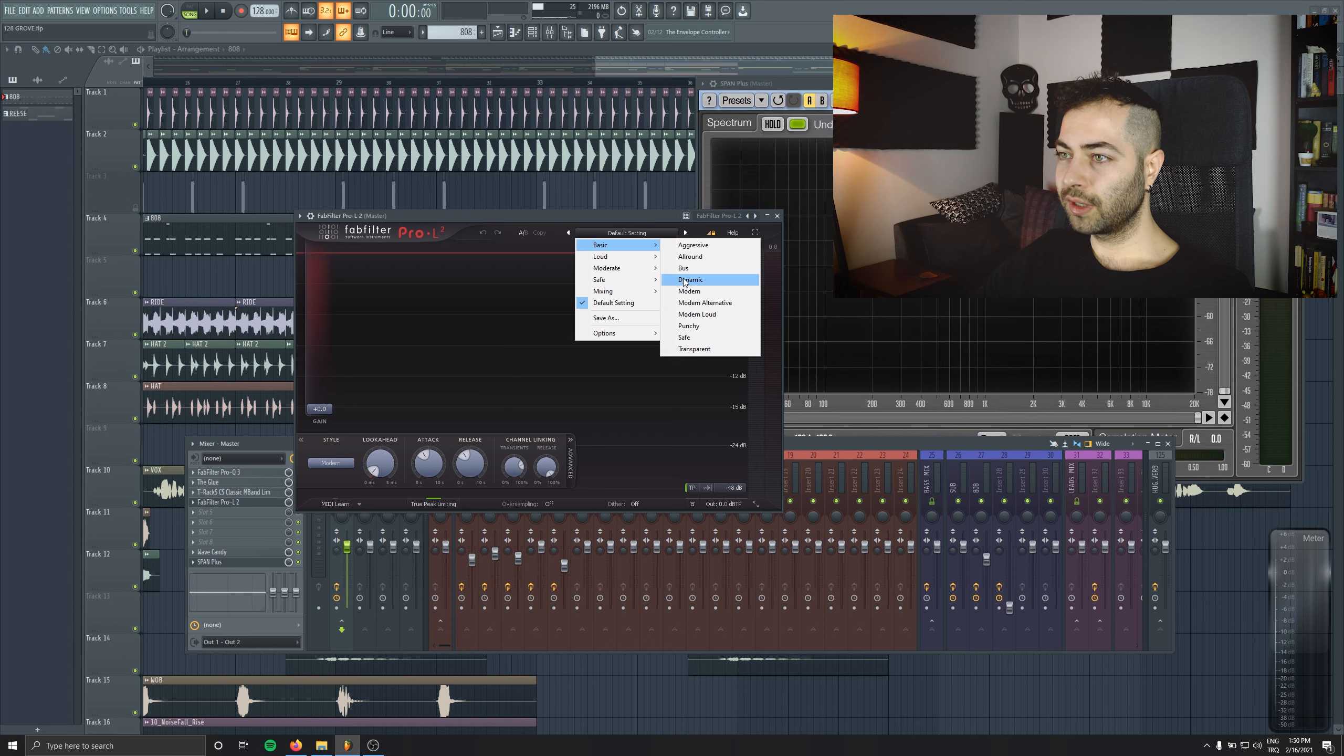
{"action": "left_click", "coordinate": [688, 326]}
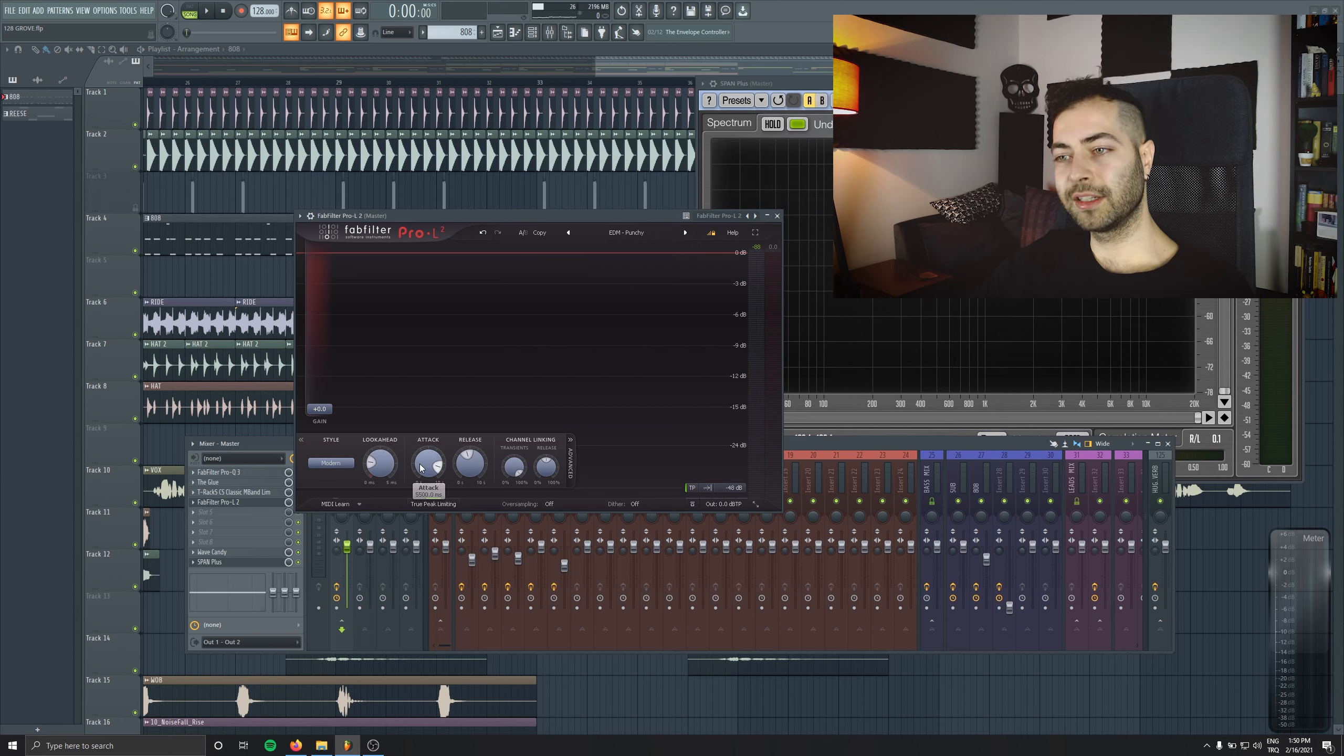
{"action": "mouse_move", "coordinate": [420, 464]}
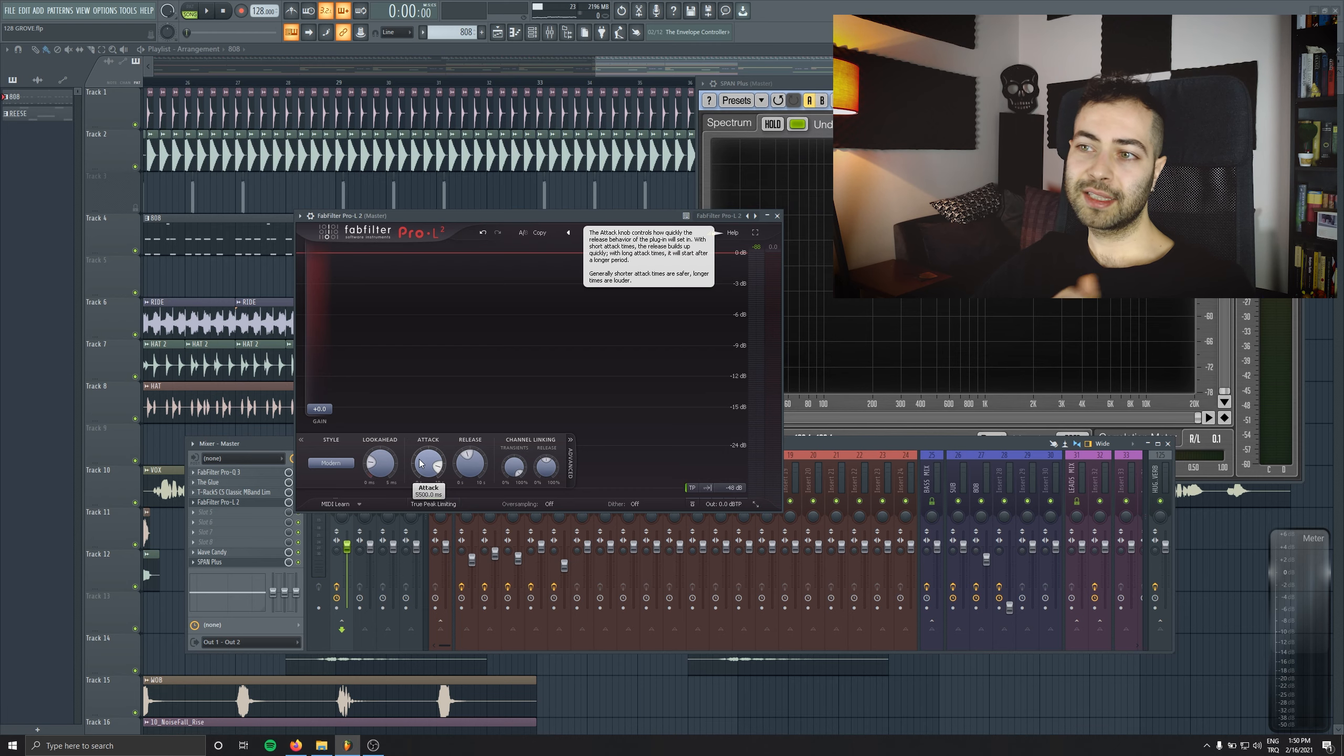
Select bars 25 to 29 in the playlist as the playback loop for setting the Pro-L 2 gain.
{"action": "left_click_drag", "start_coordinate": [388, 357], "coordinate": [382, 377]}
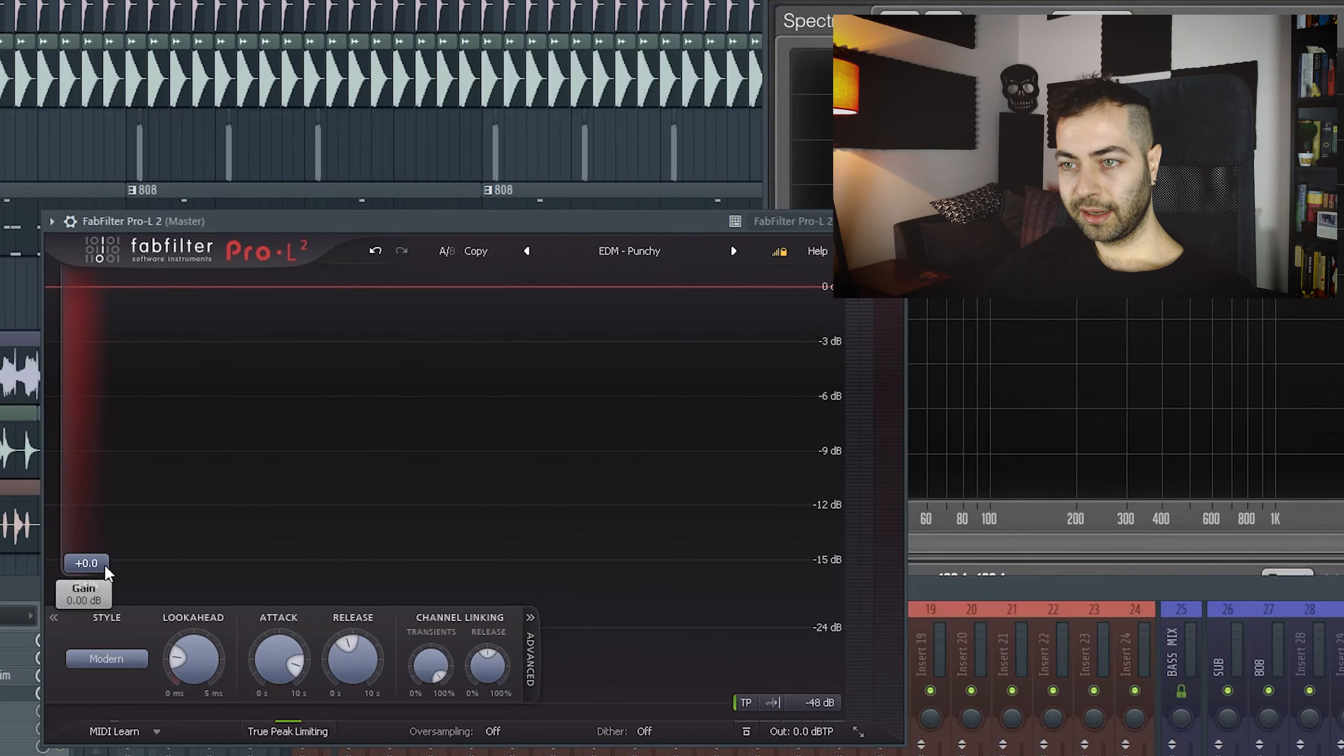
{"action": "mouse_move", "coordinate": [97, 556]}
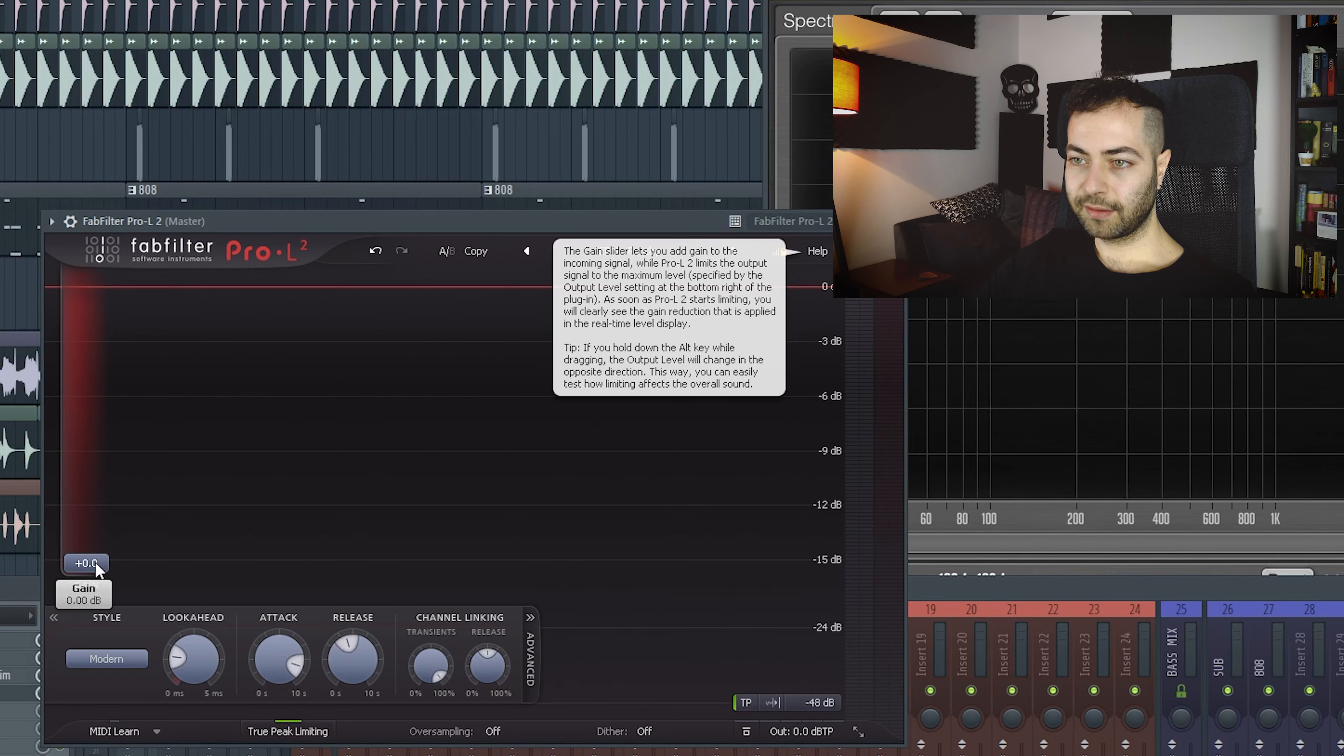
{"action": "mouse_move", "coordinate": [94, 562]}
{"action": "left_mouse_down"}
{"action": "mouse_move", "coordinate": [95, 433]}
{"action": "mouse_move", "coordinate": [97, 568]}
{"action": "left_mouse_up"}
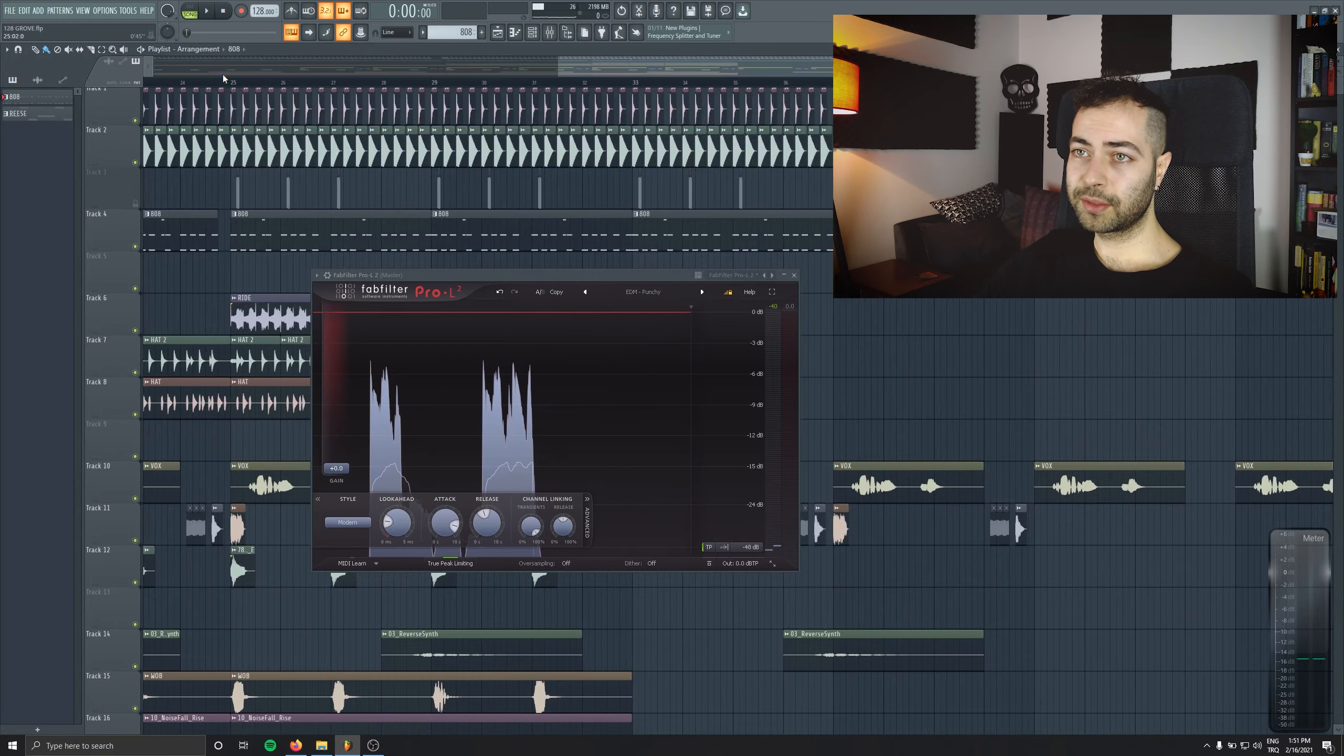
{"action": "left_click_drag", "start_coordinate": [237, 82], "coordinate": [435, 83]}
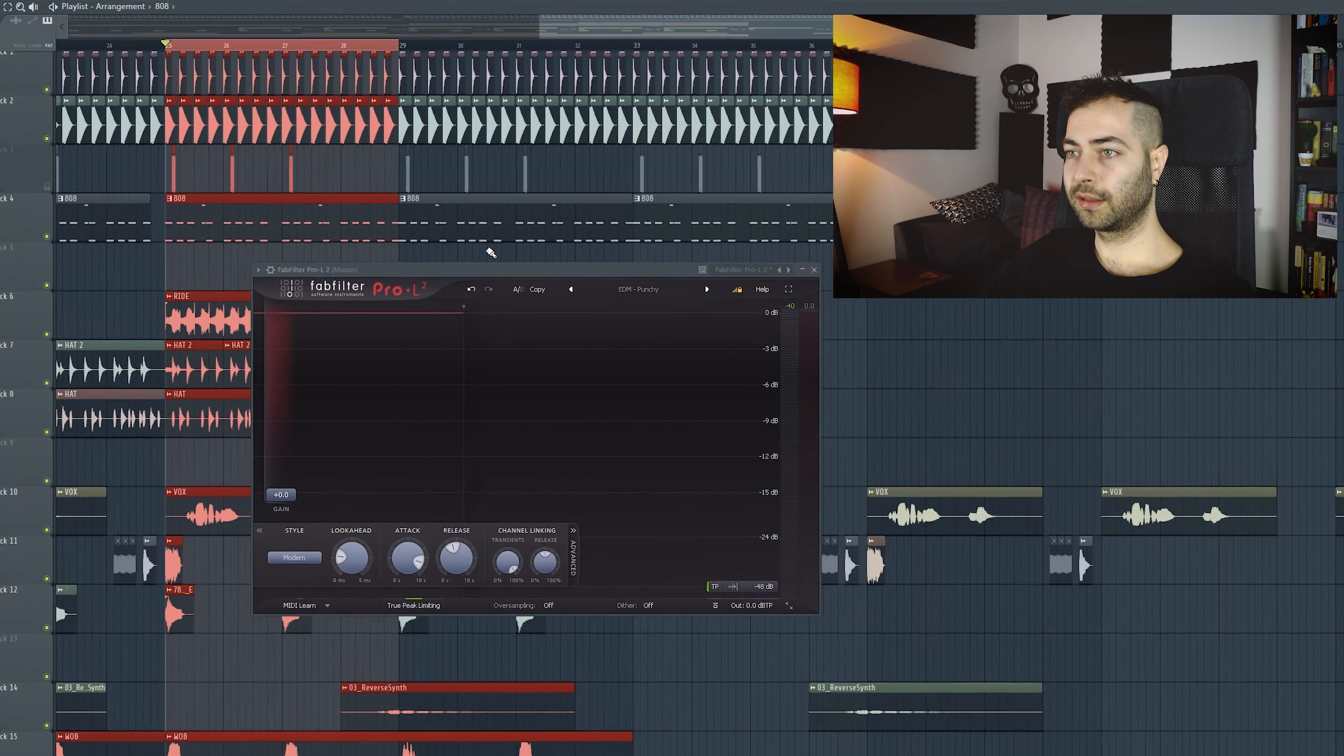
Raise the Pro-L 2 gain to +8.2 dB during playback with the output level reverse-linked down to -8.1 dBTP.
{"action": "left_click_drag", "start_coordinate": [505, 276], "coordinate": [524, 254]}
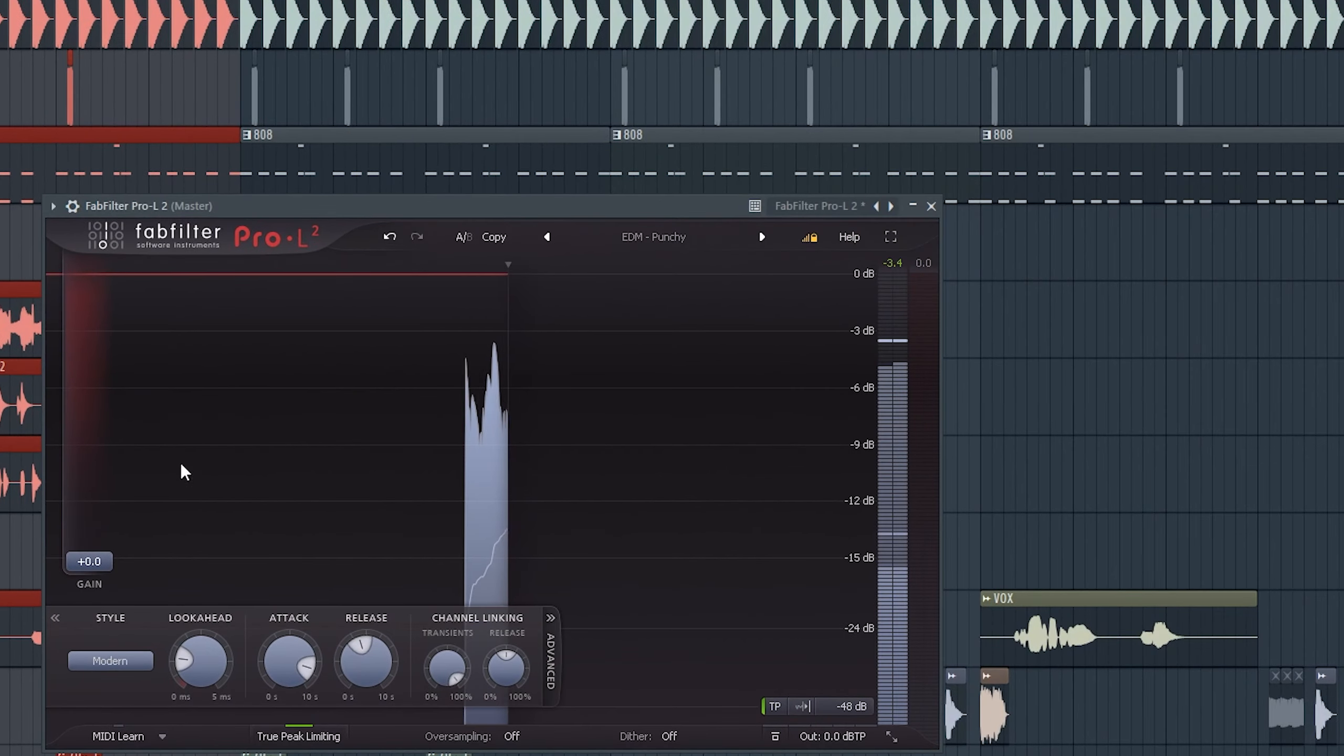
{"action": "mouse_move", "coordinate": [107, 562]}
{"action": "left_click_drag", "start_coordinate": [107, 562], "coordinate": [109, 479]}
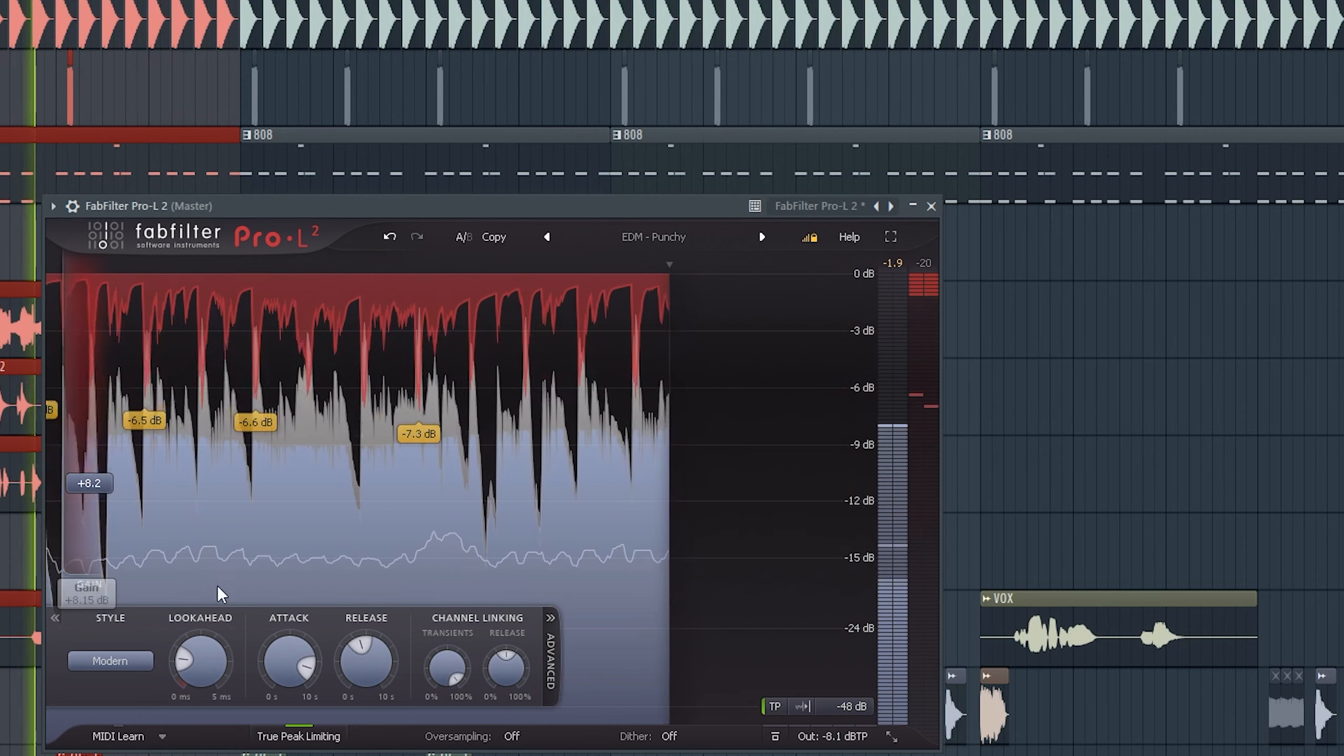
Shorten the Pro-L 2 release and try attack times of 2360.9 ms and 0.0 ms, settling on a mid-range attack.
{"action": "left_click_drag", "start_coordinate": [281, 665], "coordinate": [282, 728]}
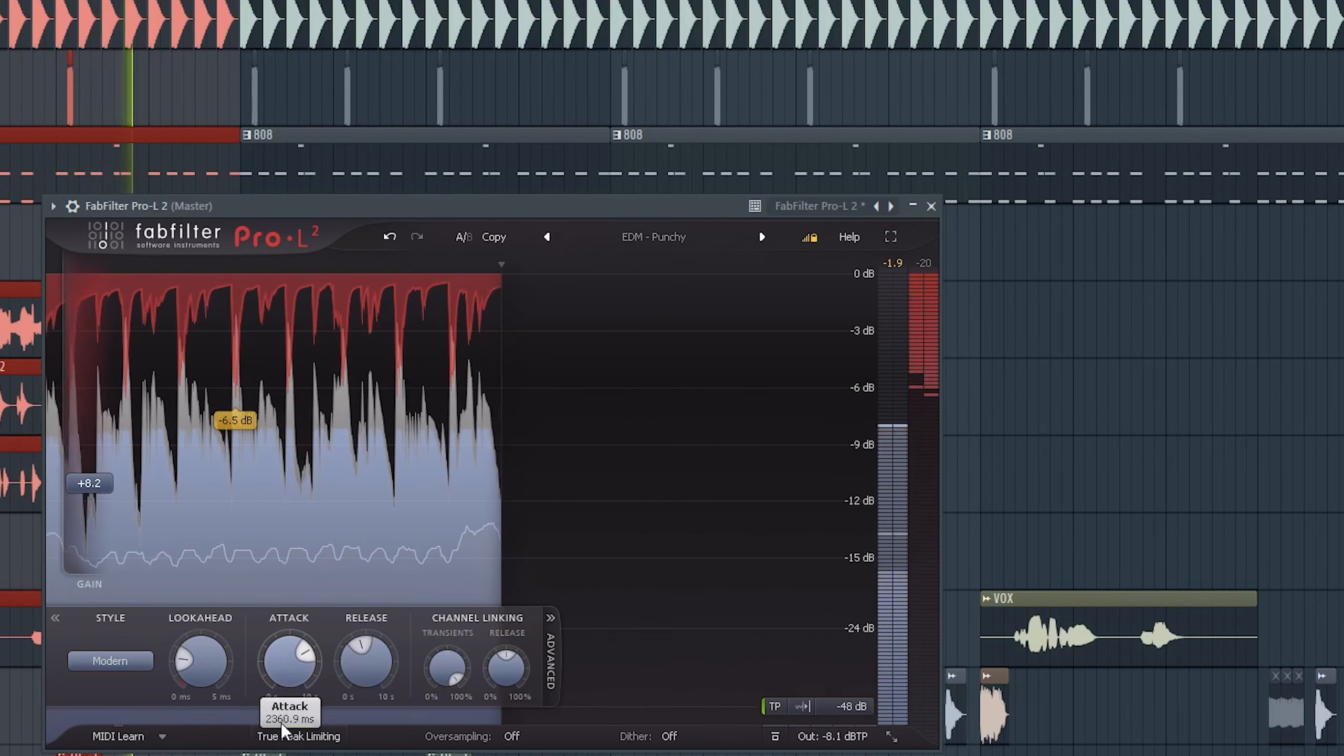
{"action": "left_click_drag", "start_coordinate": [360, 665], "coordinate": [359, 694]}
{"action": "left_click_drag", "start_coordinate": [286, 662], "coordinate": [286, 709]}
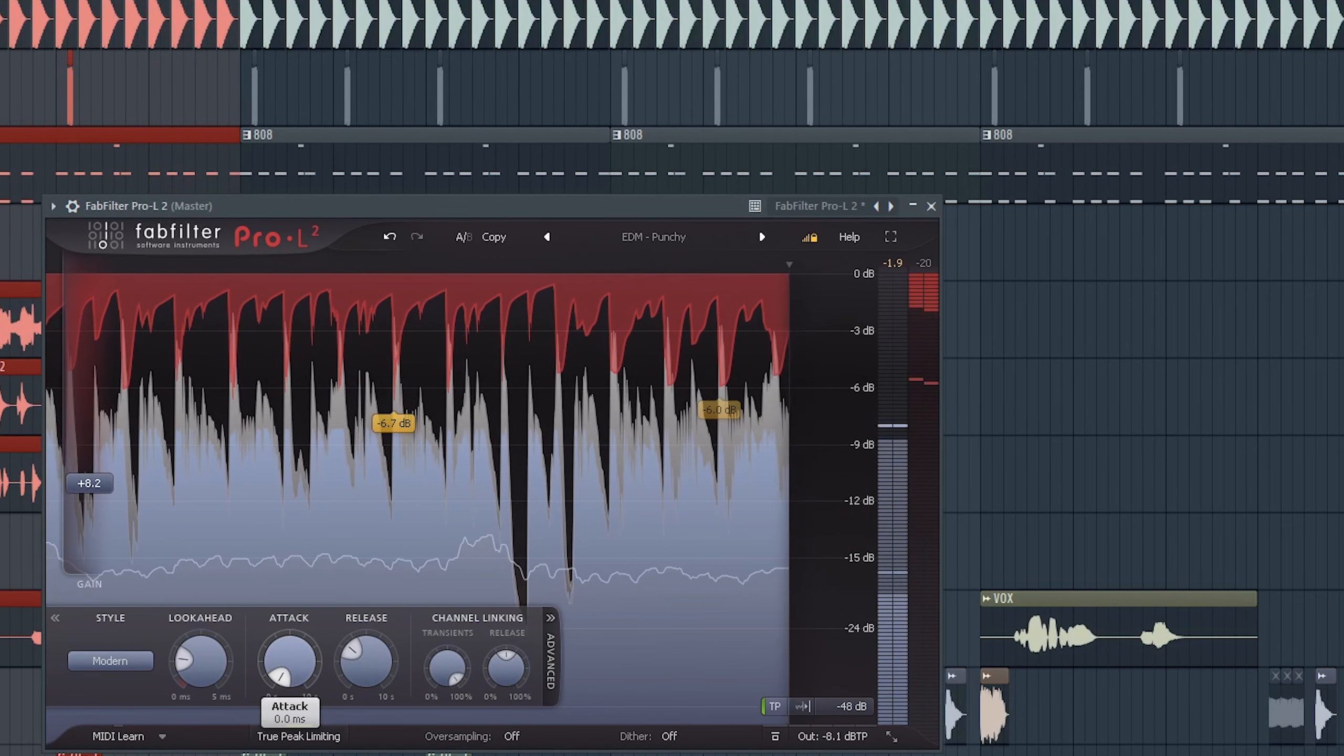
{"action": "left_click_drag", "start_coordinate": [289, 662], "coordinate": [289, 599]}
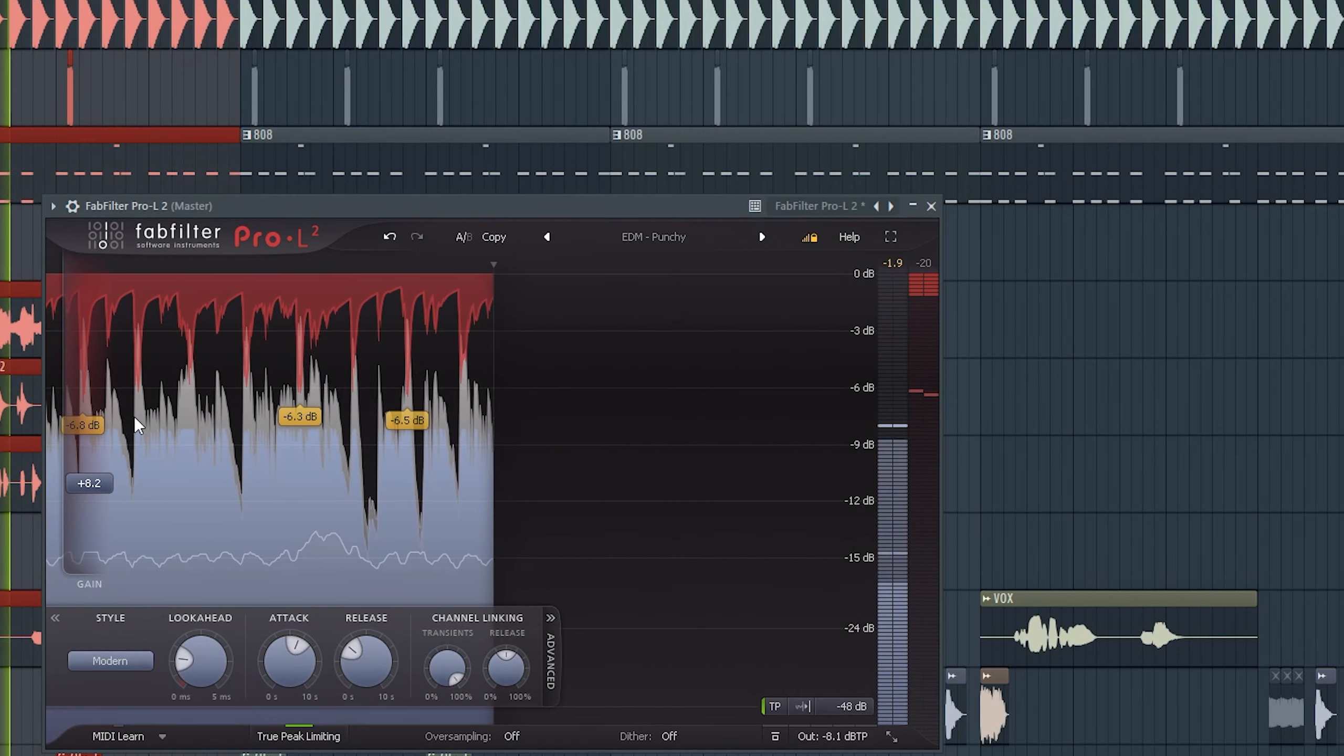
Show the plugin wrapper controls and lower the Pro-L 2 gain to +7.5 dB with the output reverse-linked to -7.4 dBTP.
{"action": "left_click", "coordinate": [72, 206]}
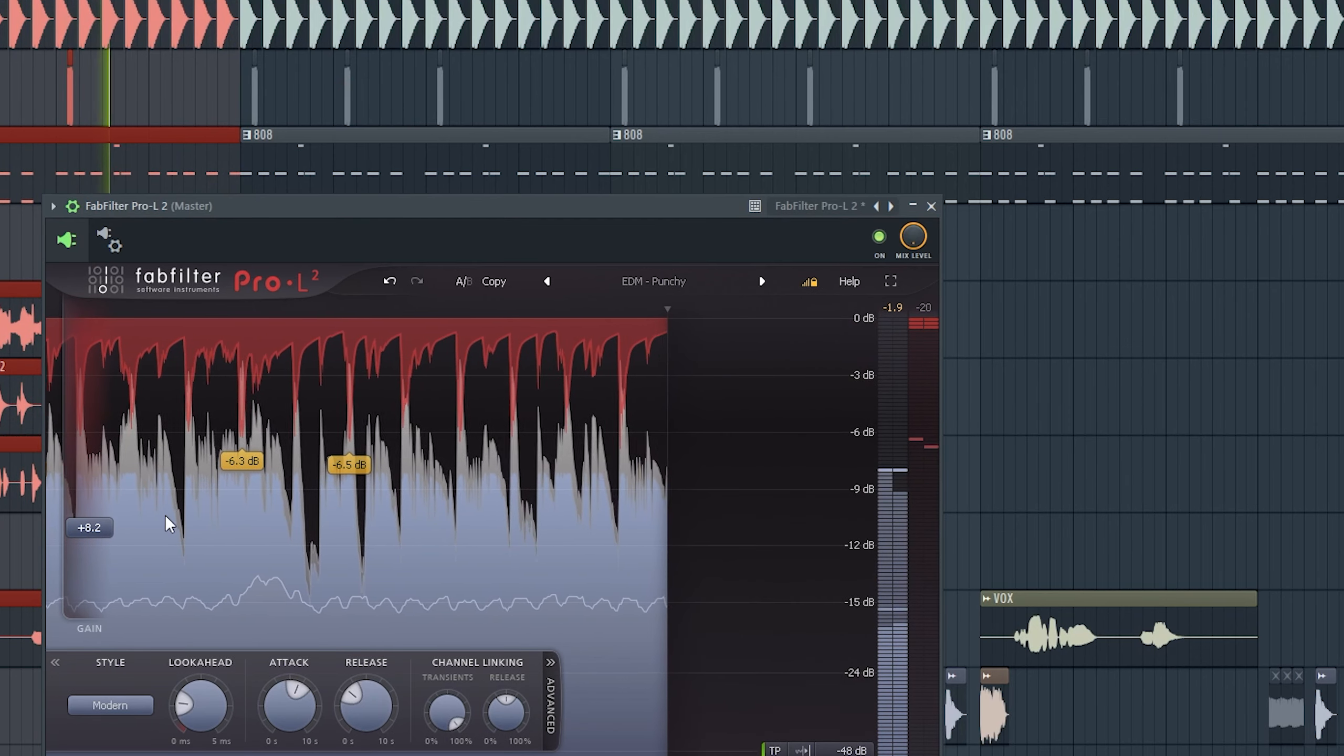
{"action": "mouse_move", "coordinate": [103, 532]}
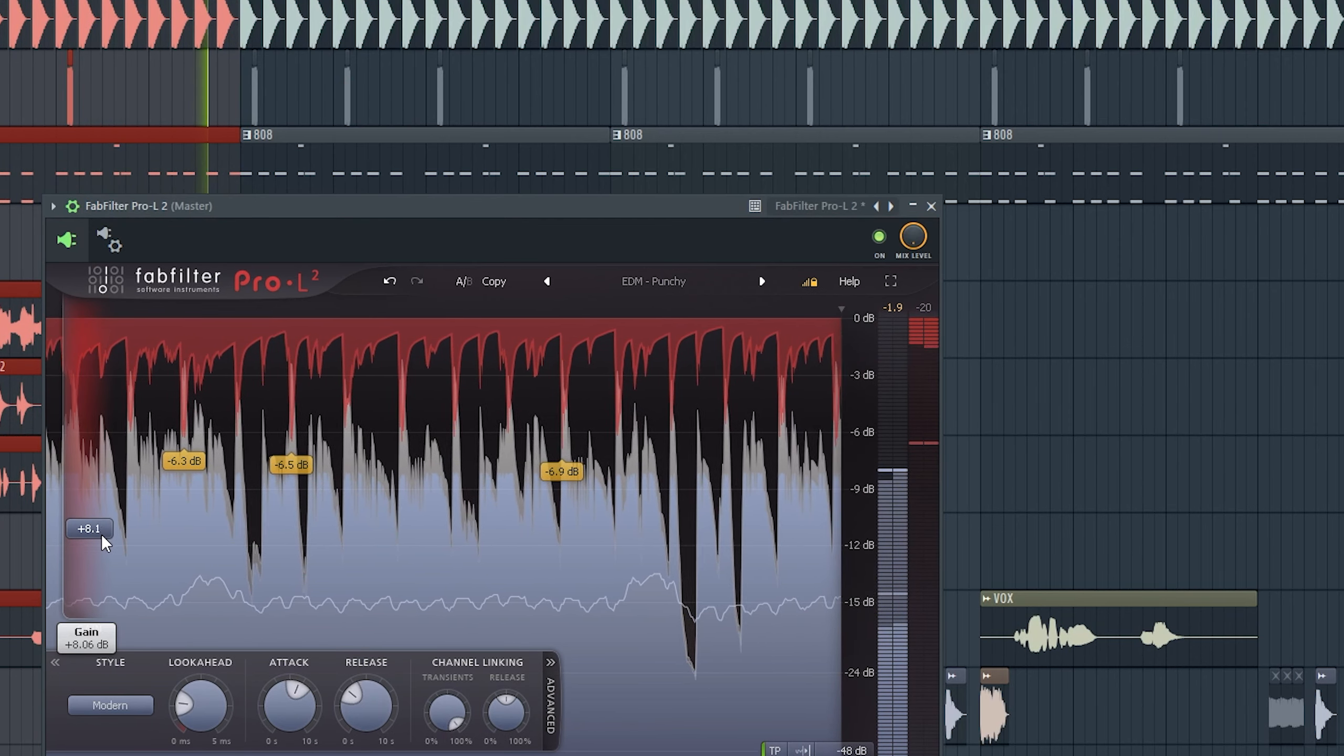
{"action": "left_click_drag", "start_coordinate": [102, 532], "coordinate": [103, 539]}
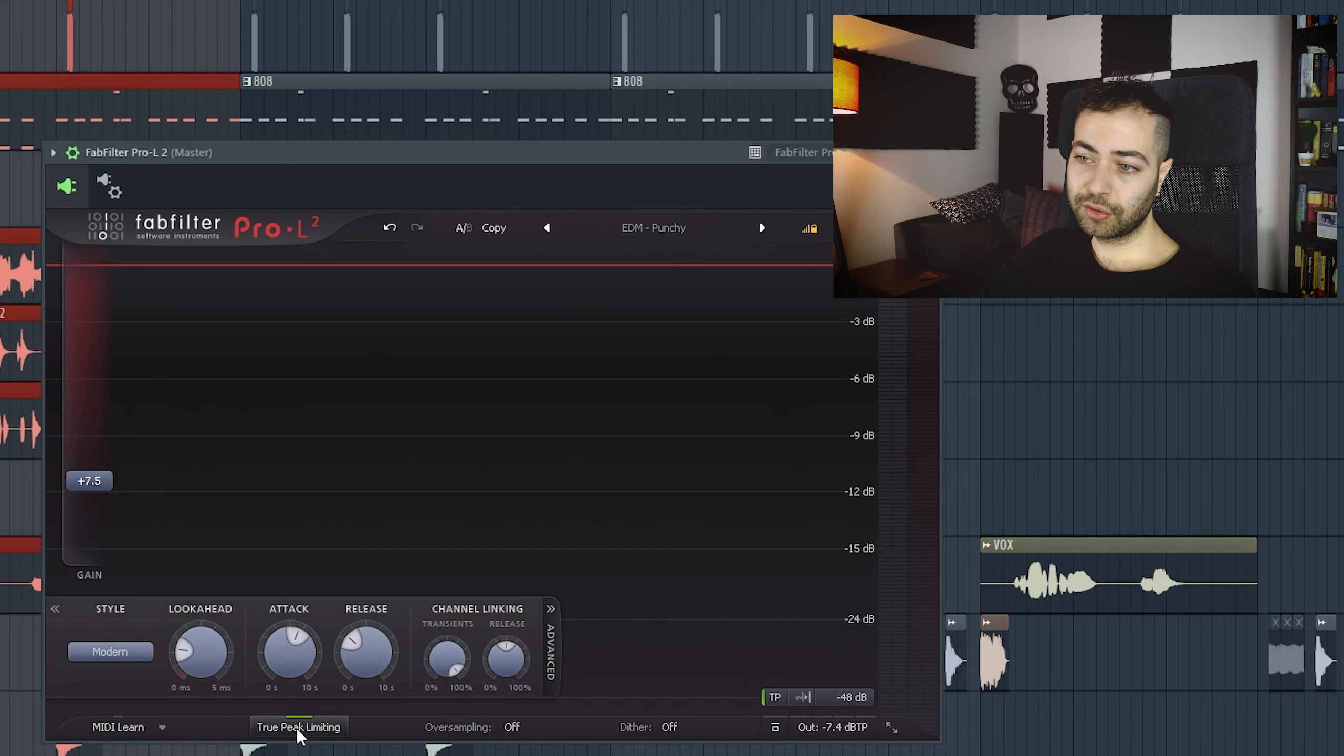
Set the Pro-L 2 output level to 0 dBTP first, and finally to -0.1 dBTP.
{"action": "mouse_move", "coordinate": [823, 733]}
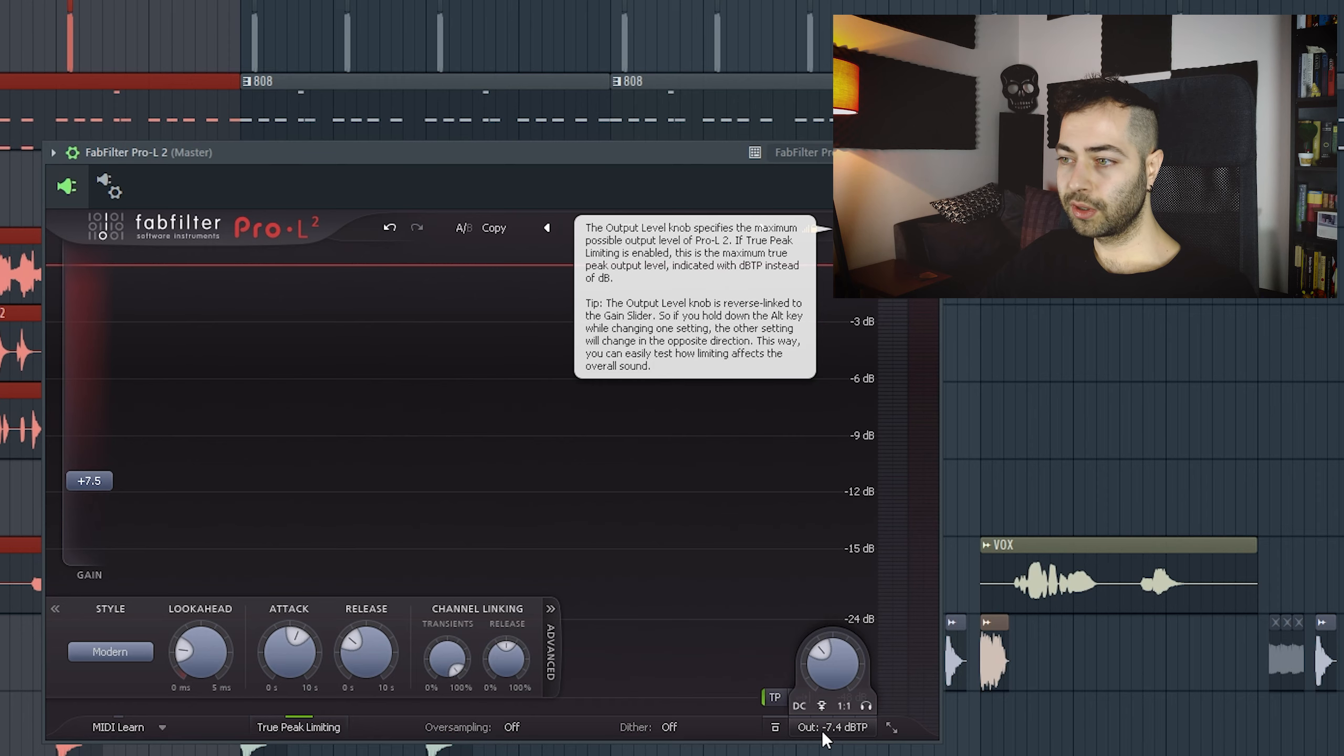
{"action": "double_click", "coordinate": [836, 728]}
{"action": "type", "text": "0"}
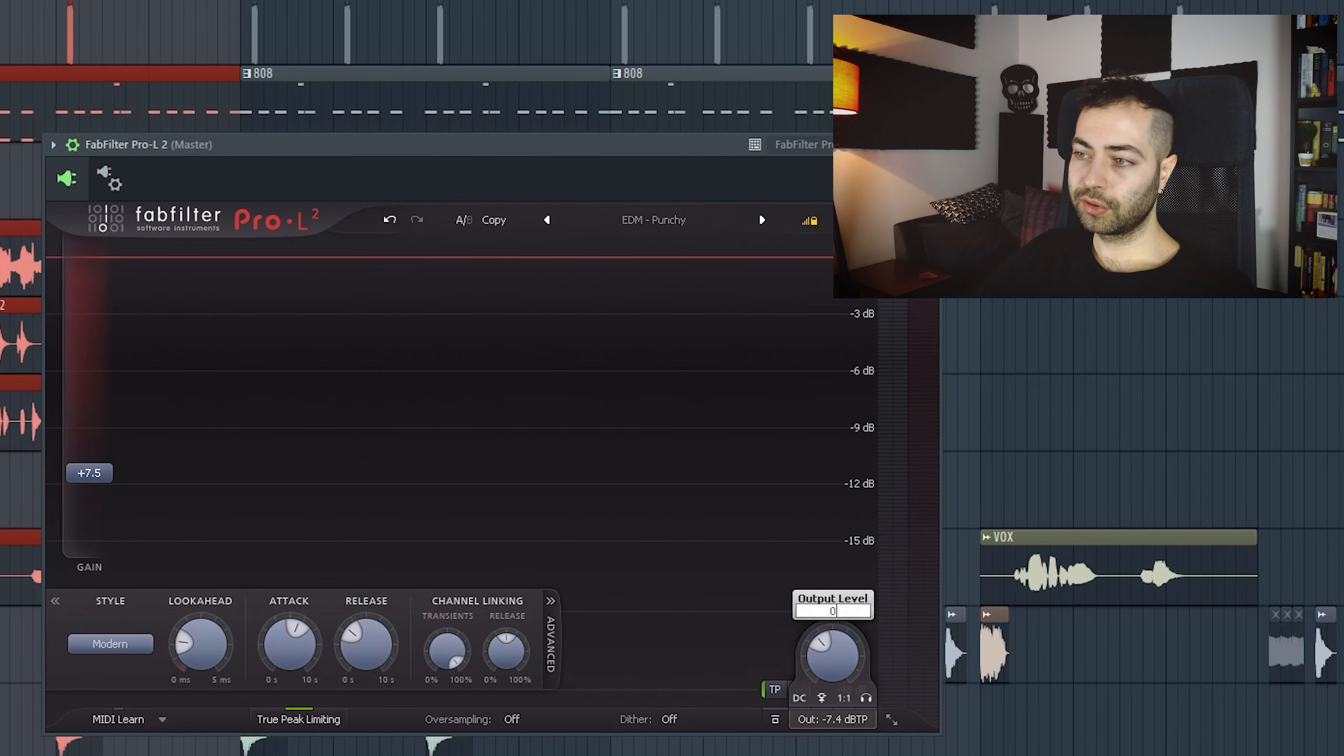
{"action": "key", "text": "Return"}
{"action": "double_click", "coordinate": [841, 724]}
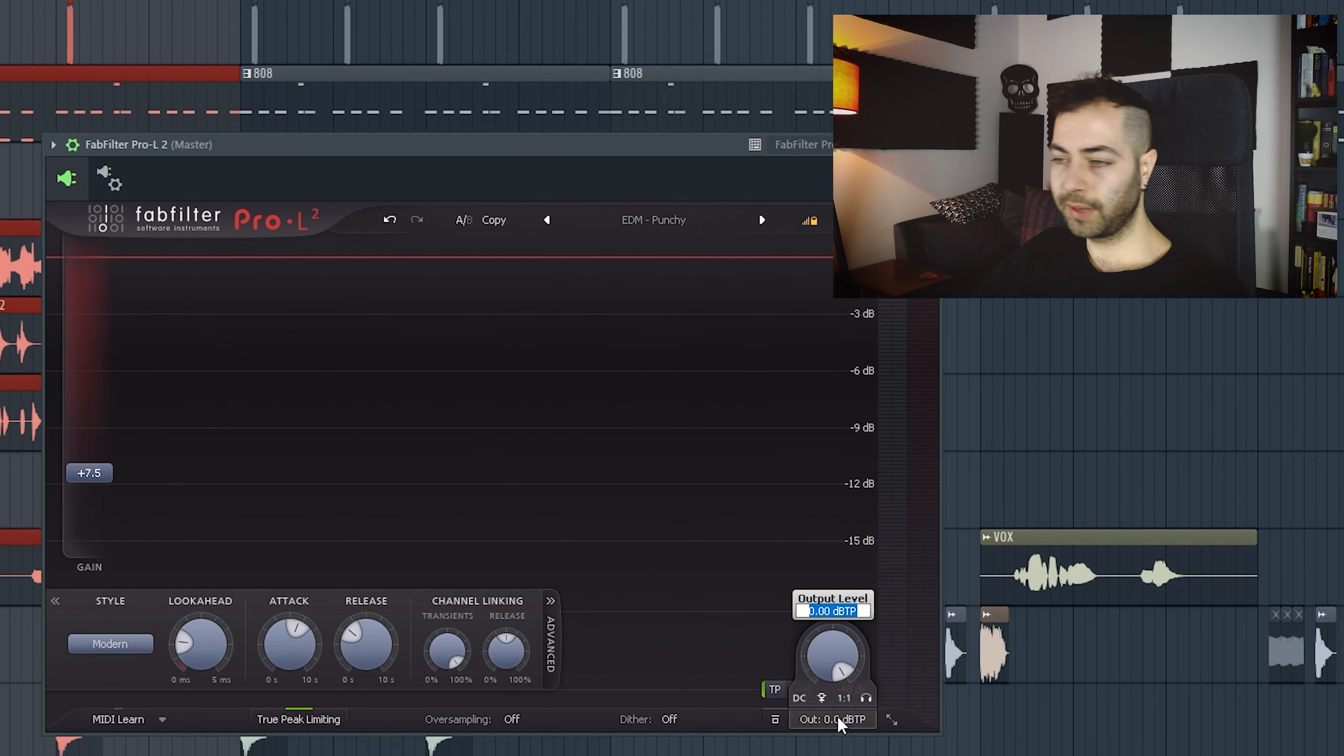
{"action": "type", "text": "-0"}
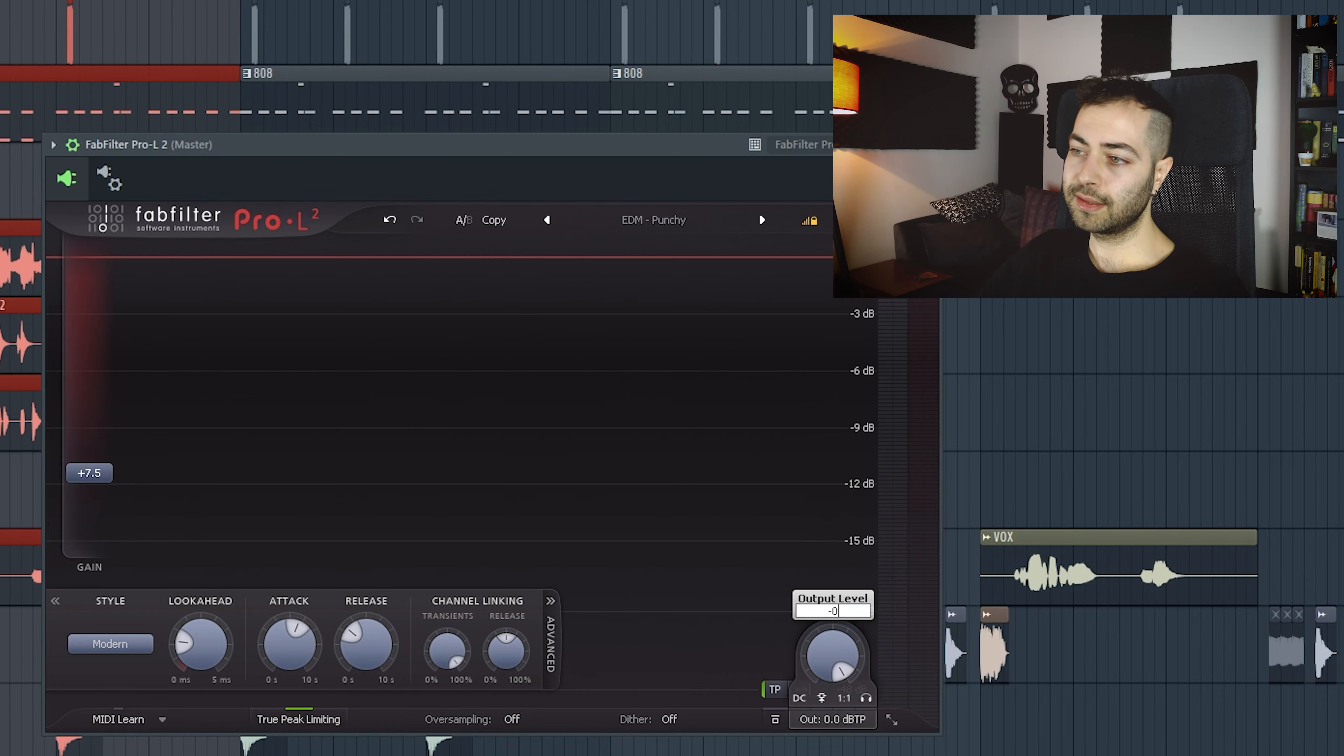
{"action": "type", "text": ".1"}
{"action": "key", "text": "Return"}
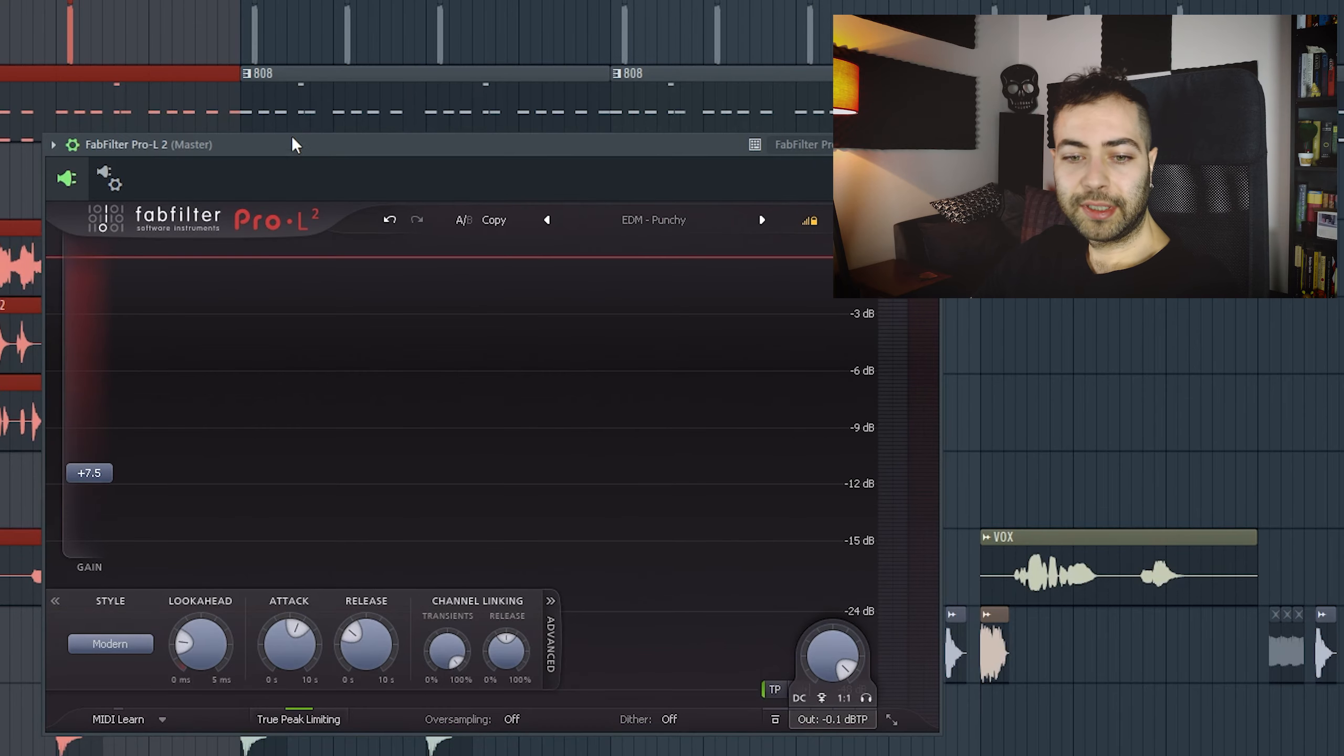
Play the looped section and open SPAN Plus from the master channel, moving Pro-L 2 aside to read the integrated loudness.
{"action": "key", "text": "space"}
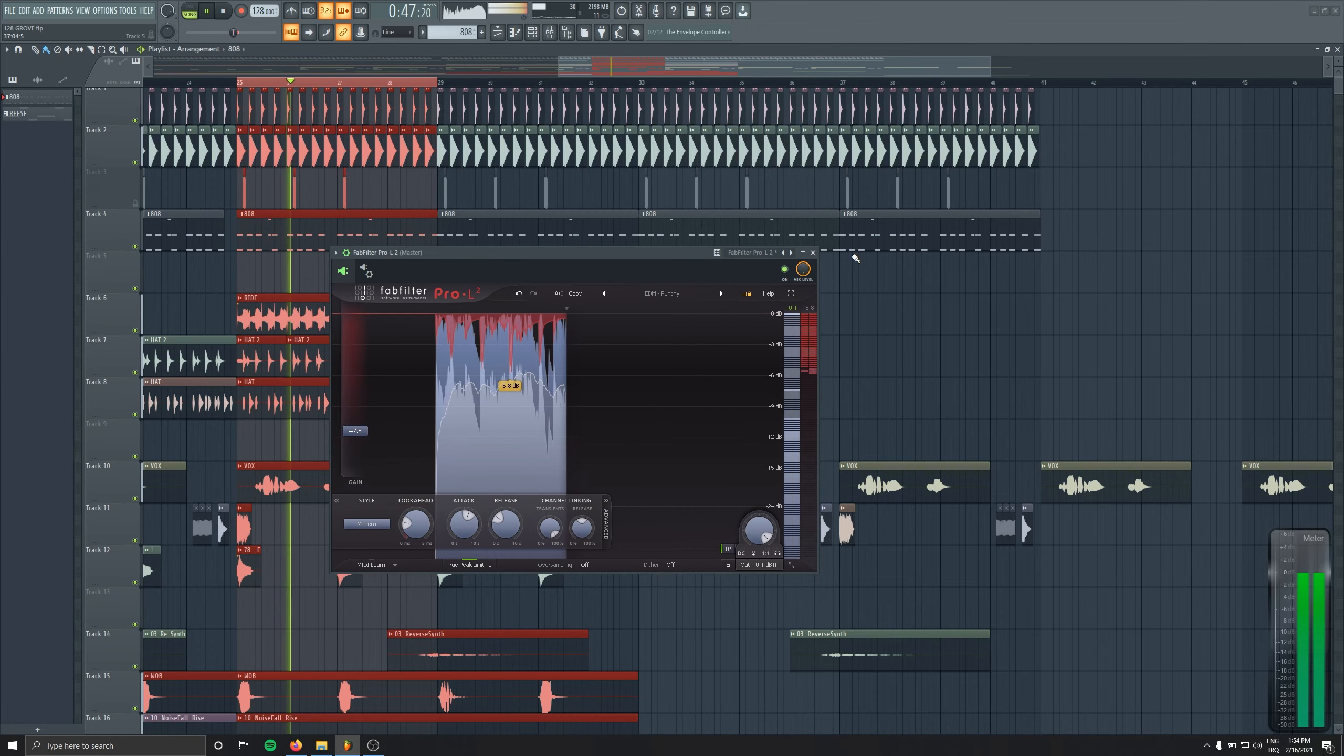
{"action": "left_click", "coordinate": [549, 32]}
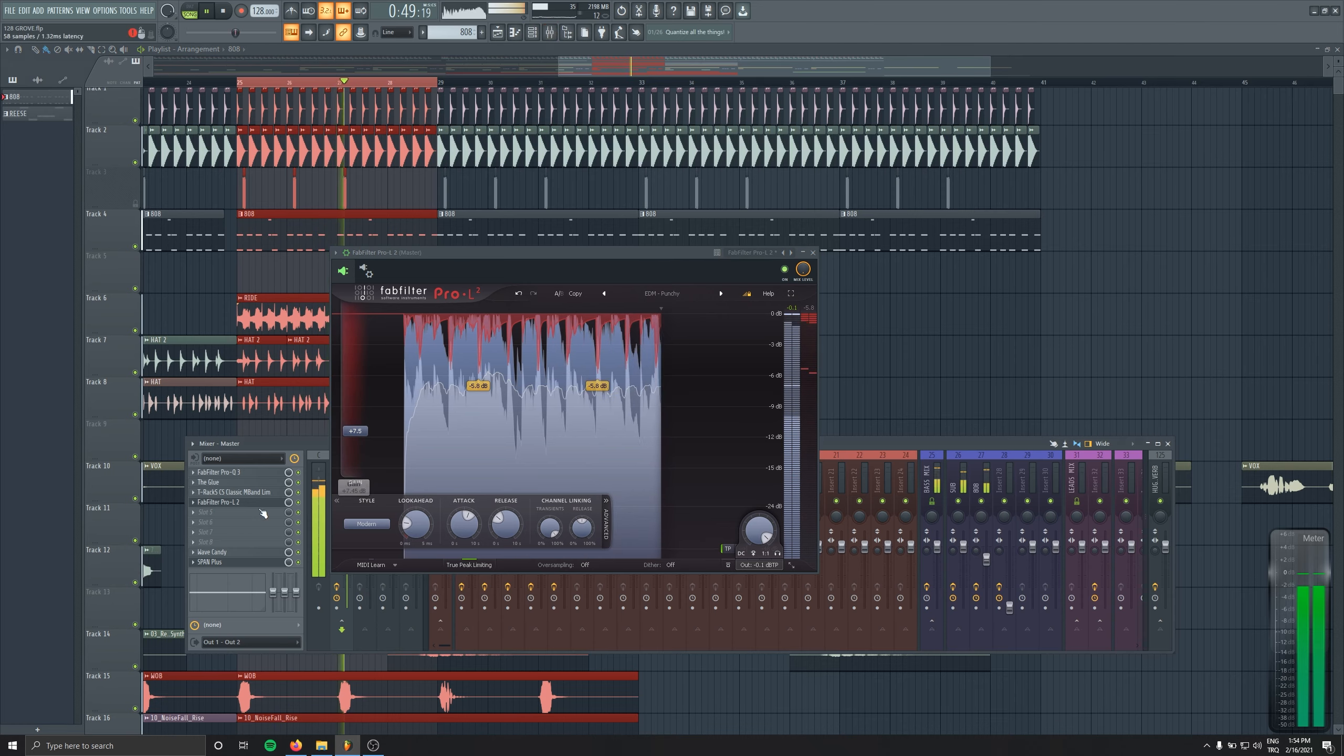
{"action": "left_click", "coordinate": [210, 562]}
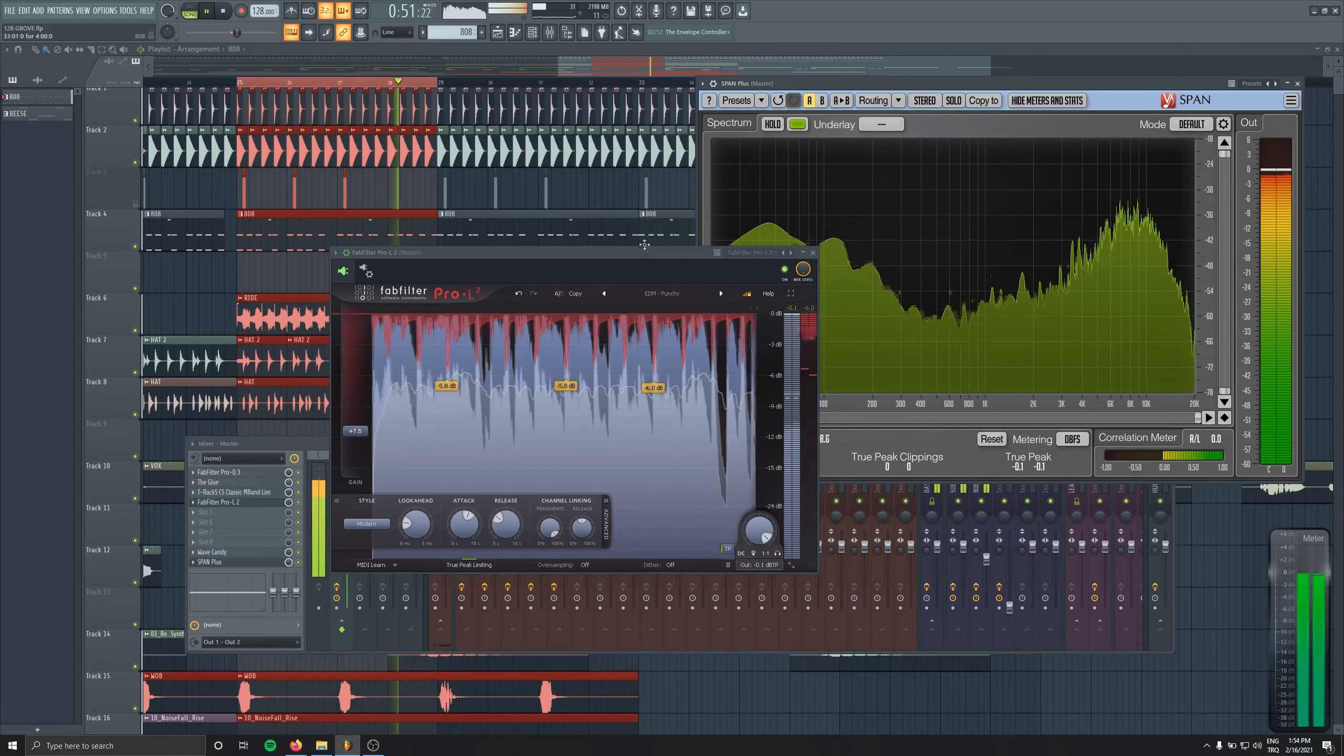
{"action": "left_click_drag", "start_coordinate": [476, 253], "coordinate": [339, 185]}
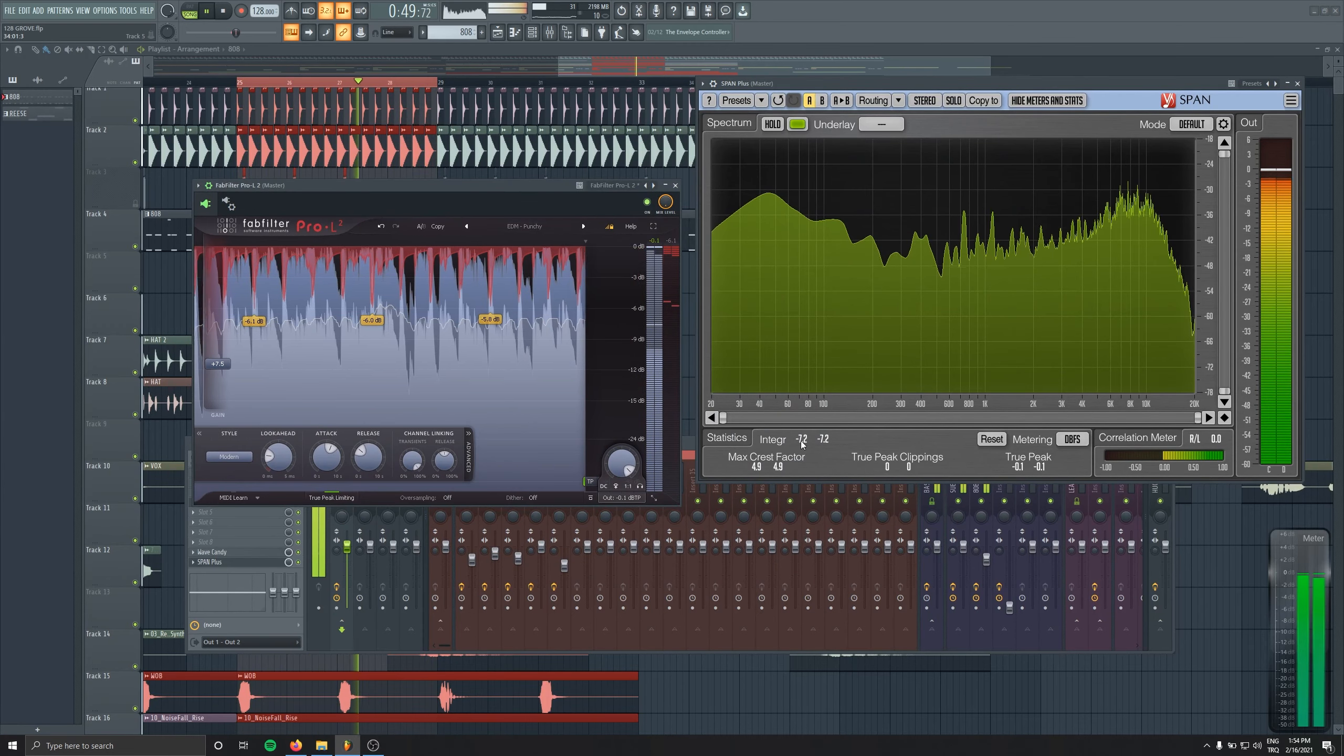
Load WLM Plus Stereo into the empty master effect slot above Wave Candy and place its window beside the SPAN display.
{"action": "left_click", "coordinate": [276, 528]}
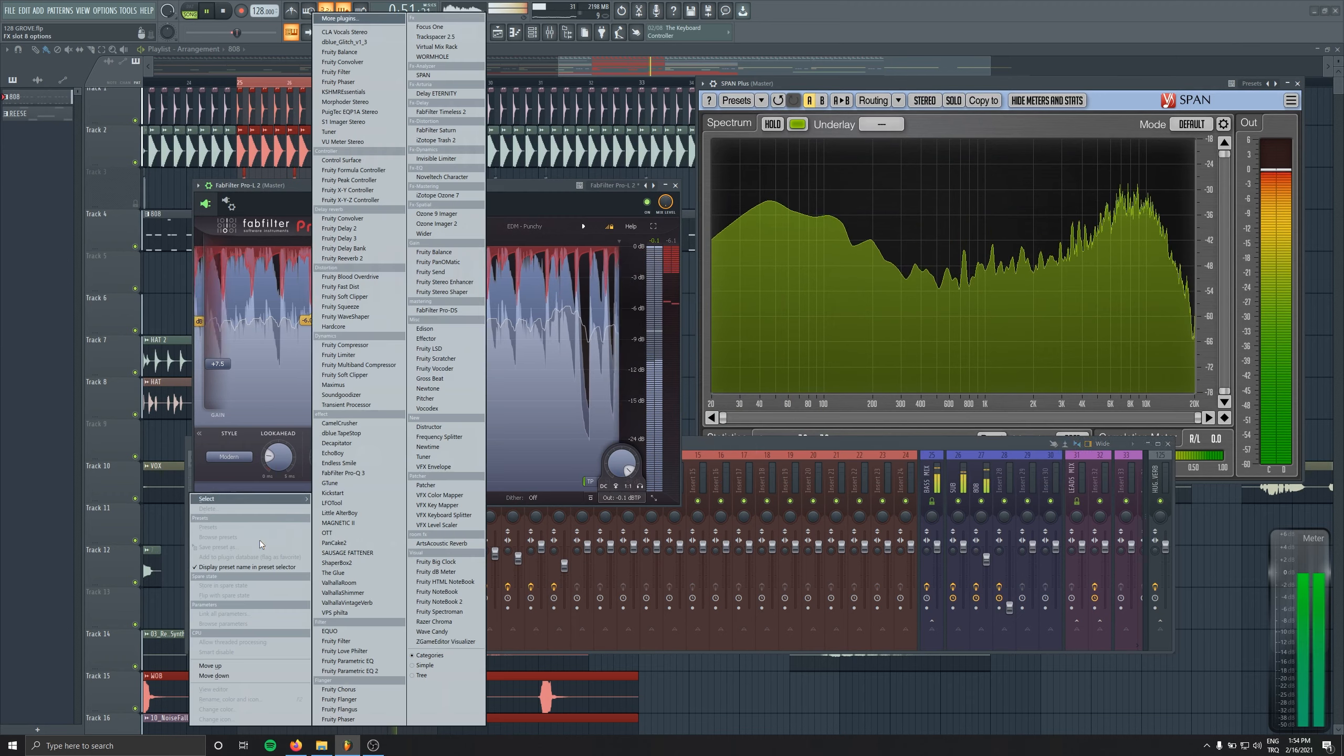
{"action": "left_click", "coordinate": [328, 20]}
{"action": "type", "text": "wlm"}
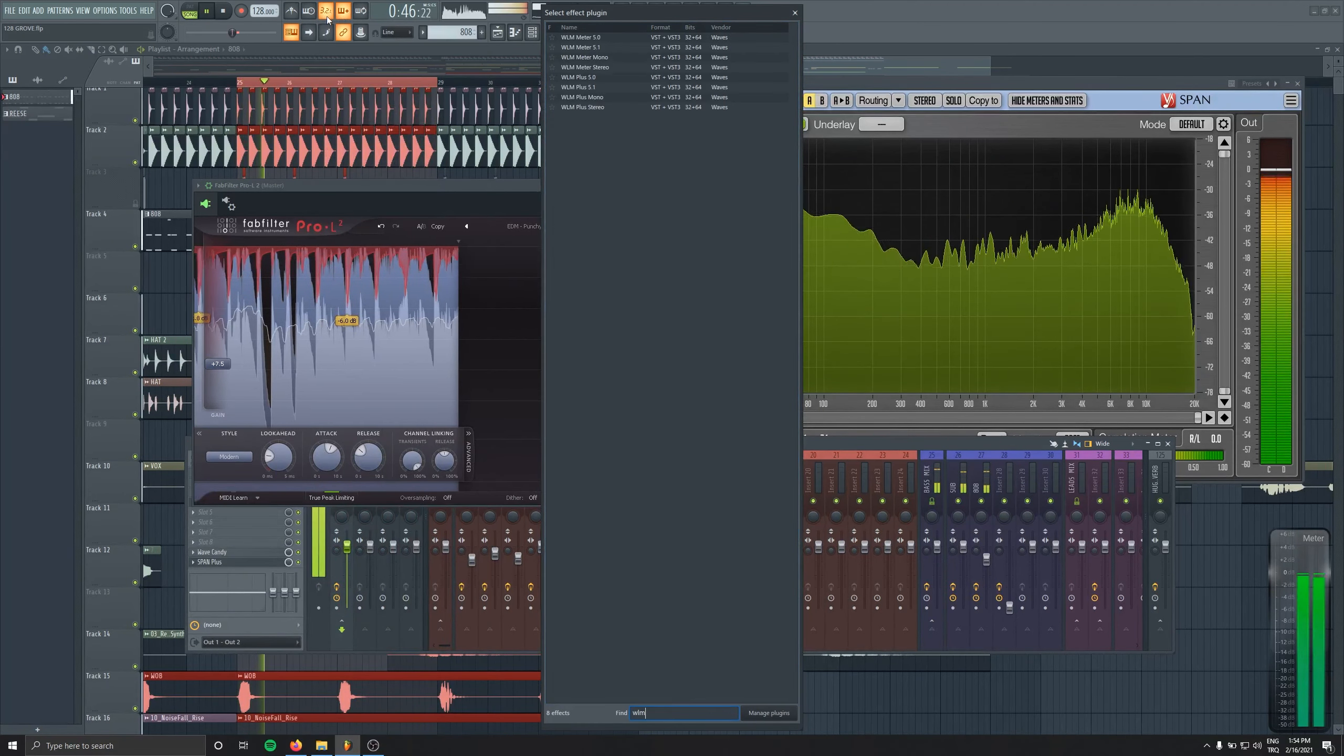
{"action": "double_click", "coordinate": [582, 107]}
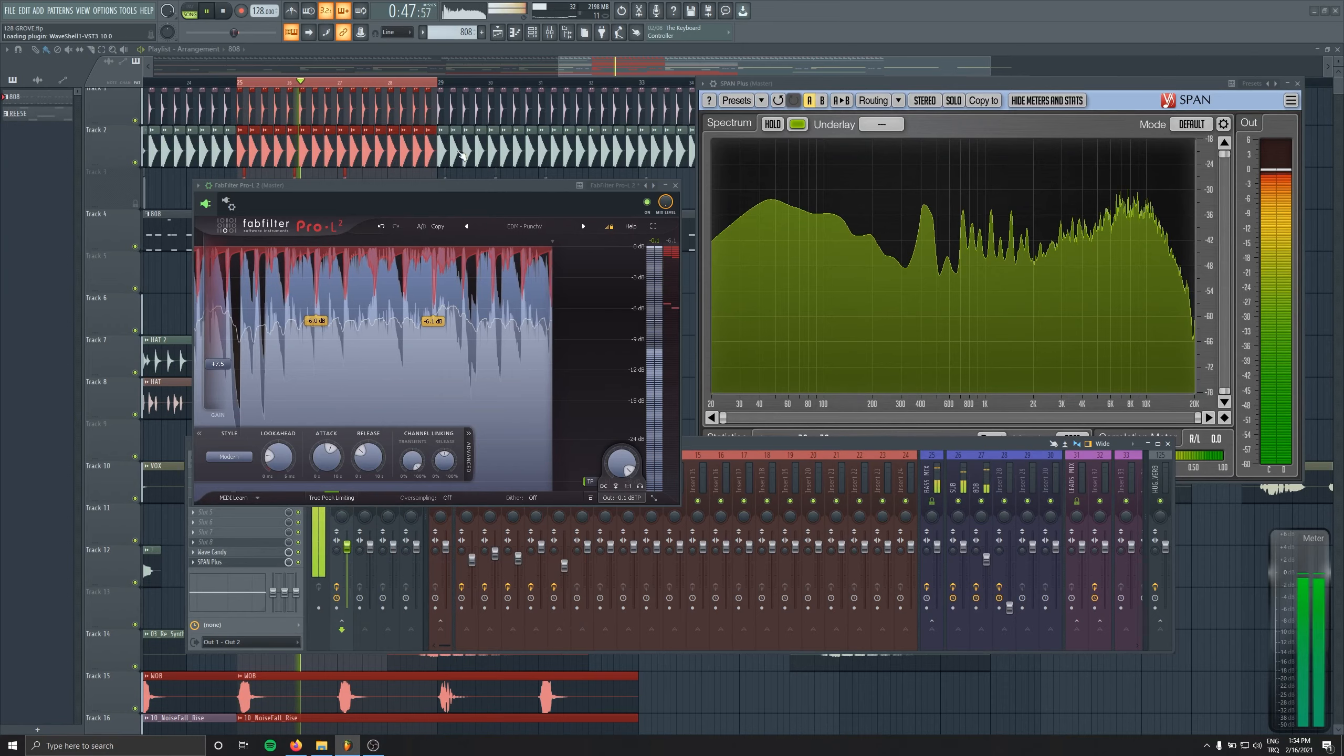
{"action": "left_click_drag", "start_coordinate": [149, 67], "coordinate": [719, 336]}
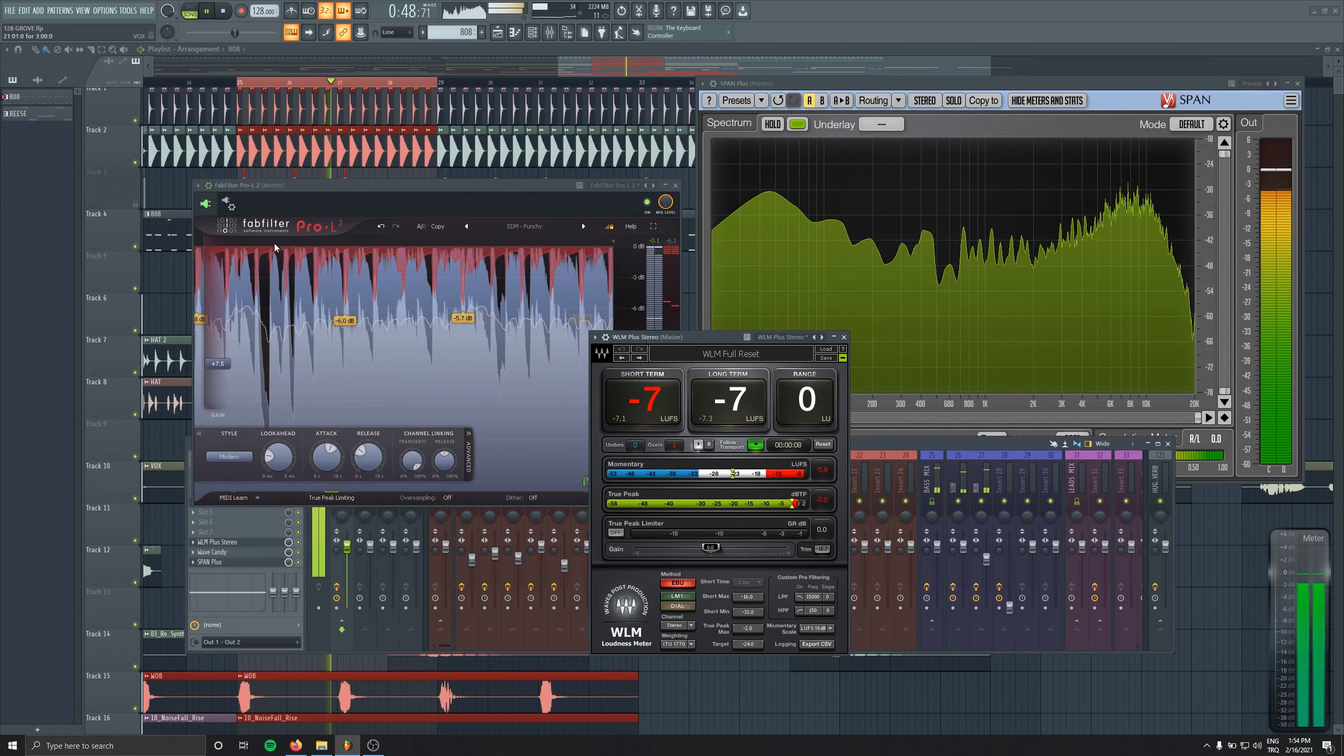
Uncover the master effect chain, bypass and re-enable its four processing plugins to compare loudness on the WLM meter, and stop playback.
{"action": "left_click_drag", "start_coordinate": [299, 185], "coordinate": [206, 72]}
{"action": "left_click", "coordinate": [298, 502]}
{"action": "left_click", "coordinate": [298, 492]}
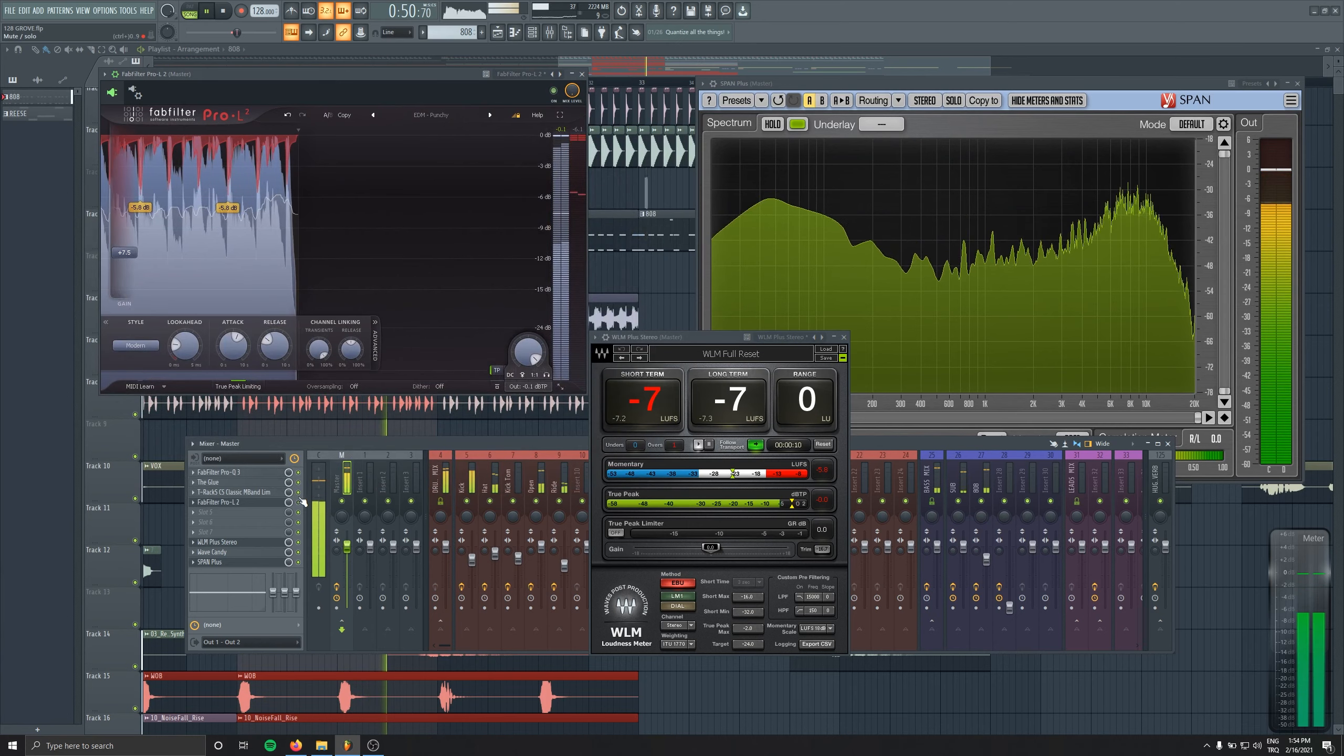
{"action": "left_click", "coordinate": [298, 482]}
{"action": "left_click", "coordinate": [298, 472]}
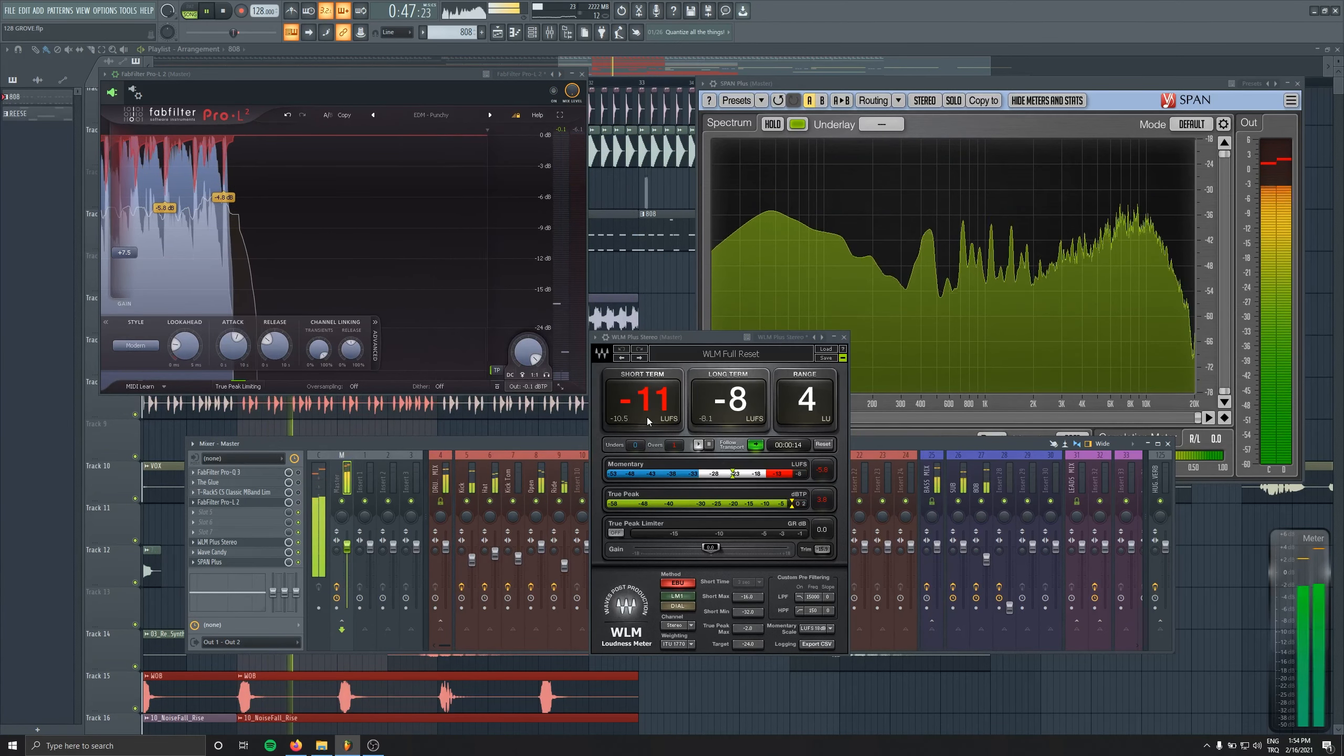
{"action": "left_click", "coordinate": [298, 472]}
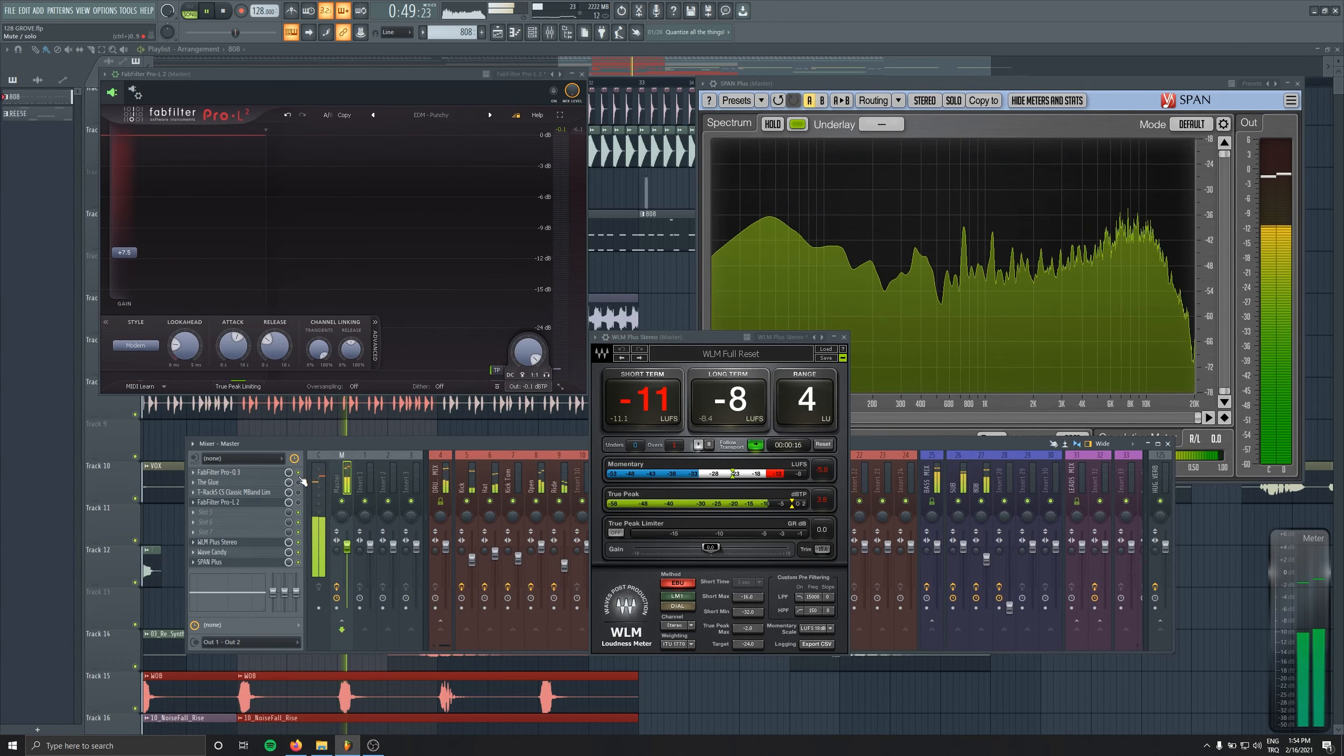
{"action": "left_click", "coordinate": [299, 483]}
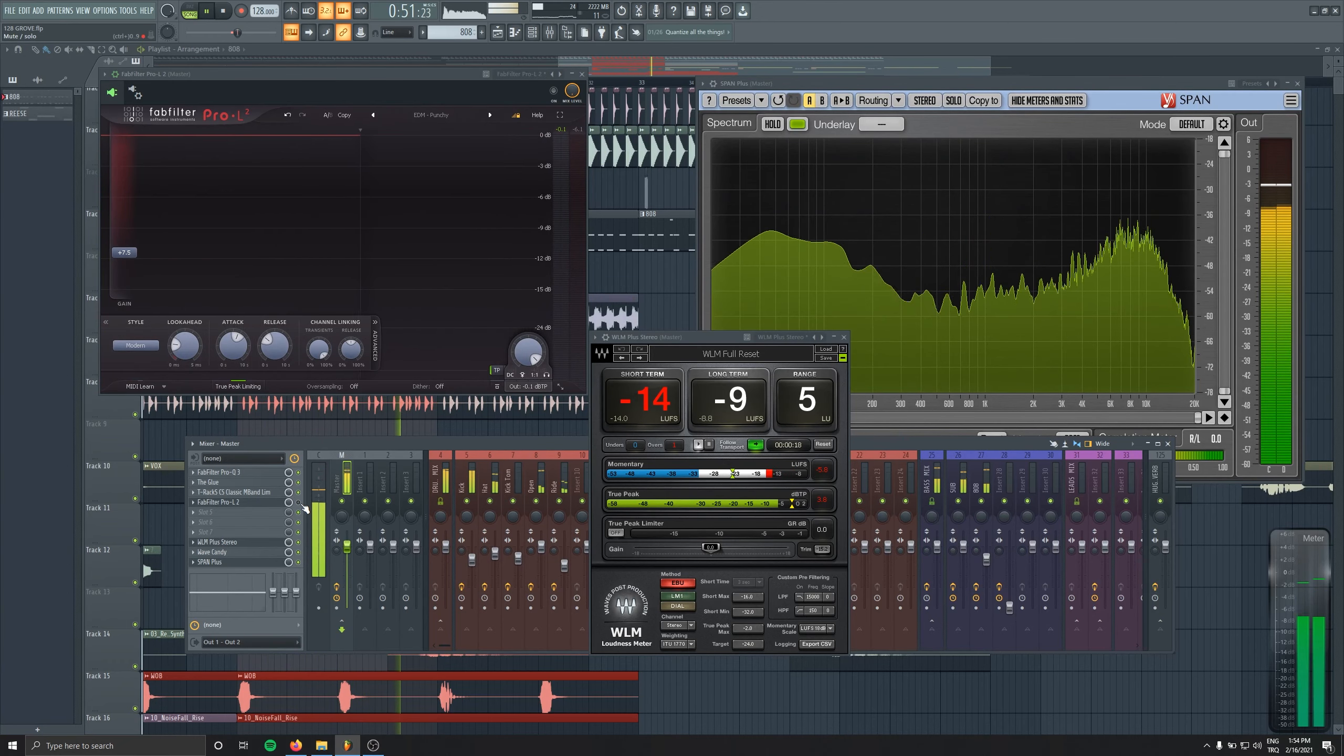
{"action": "left_click", "coordinate": [298, 502]}
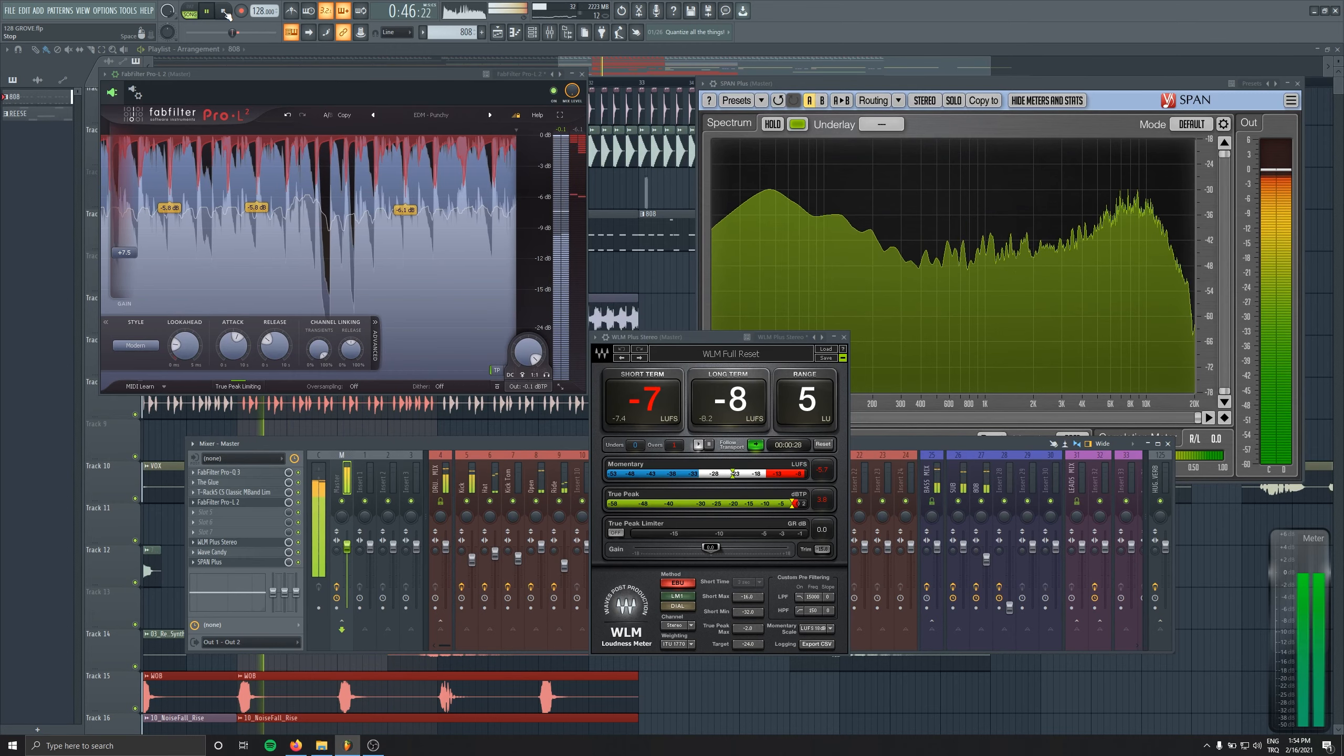
{"action": "key", "text": "space"}
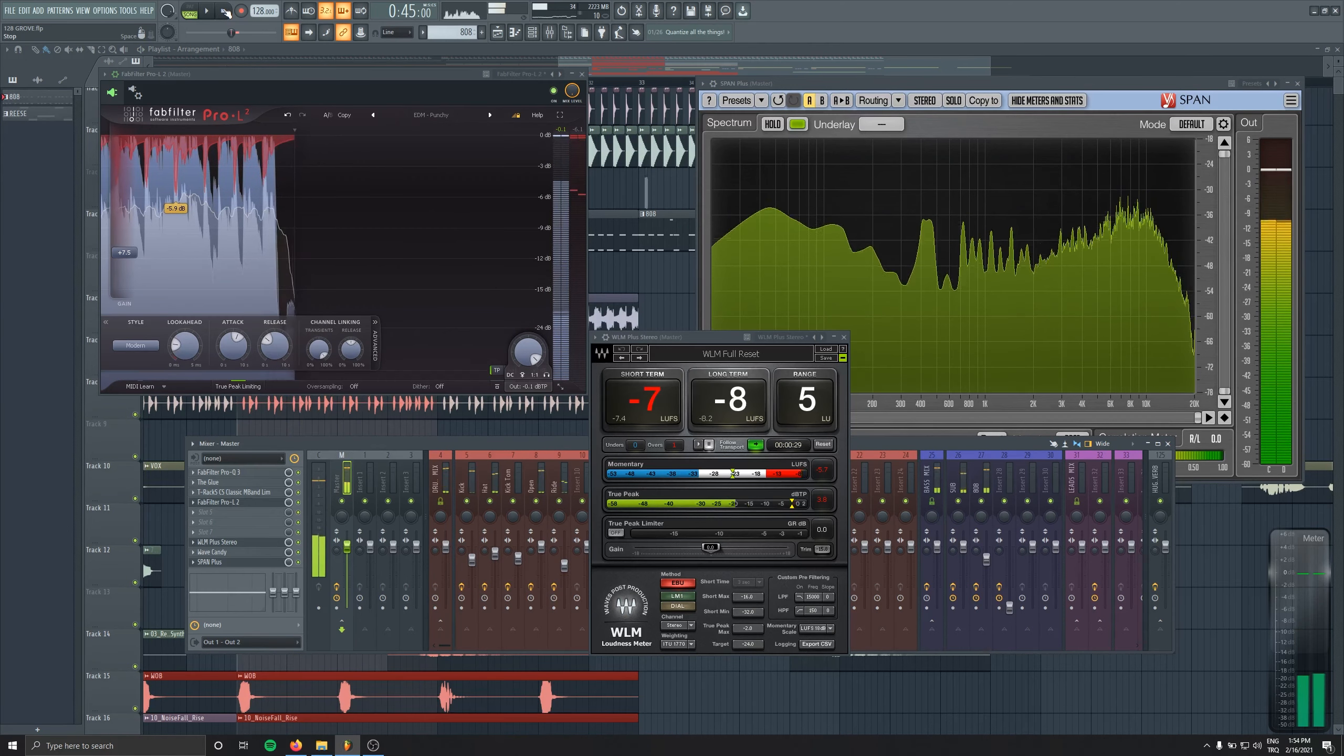